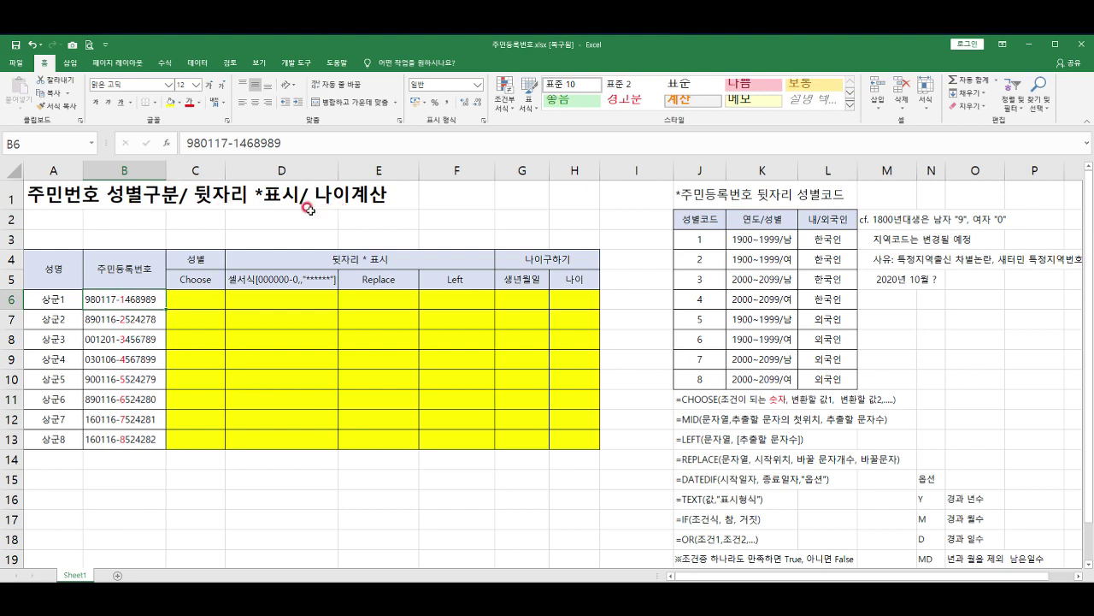
- Examine the gender code table's year, sex and nationality entries for codes 1 to 8, plus the notes in M2:M5
{"action": "left_click", "coordinate": [47, 298]}
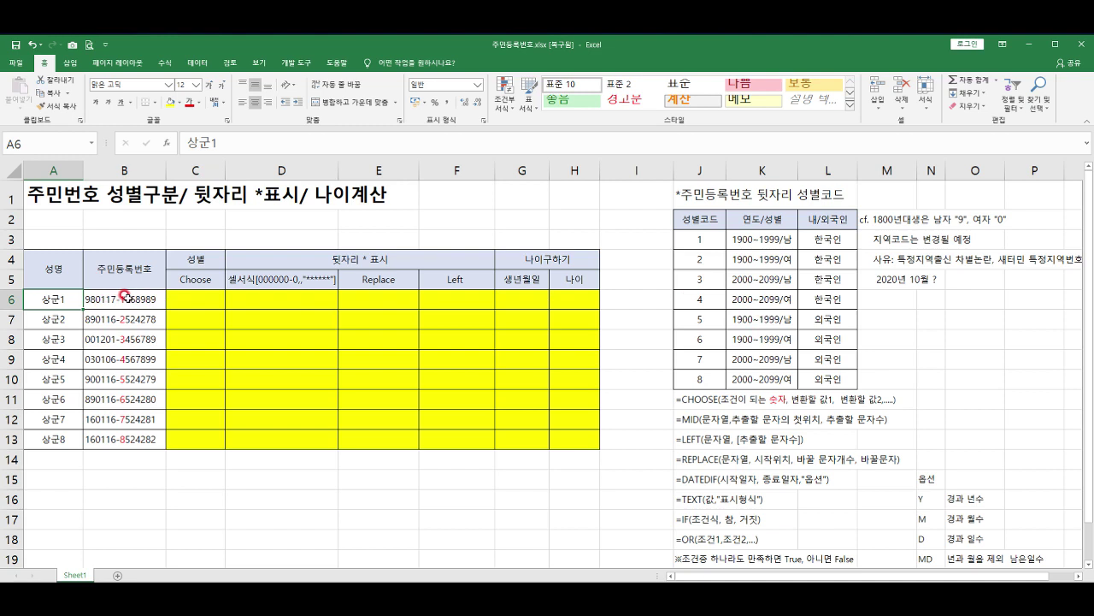
{"action": "left_click_drag", "start_coordinate": [695, 238], "coordinate": [825, 377]}
{"action": "left_click", "coordinate": [697, 237]}
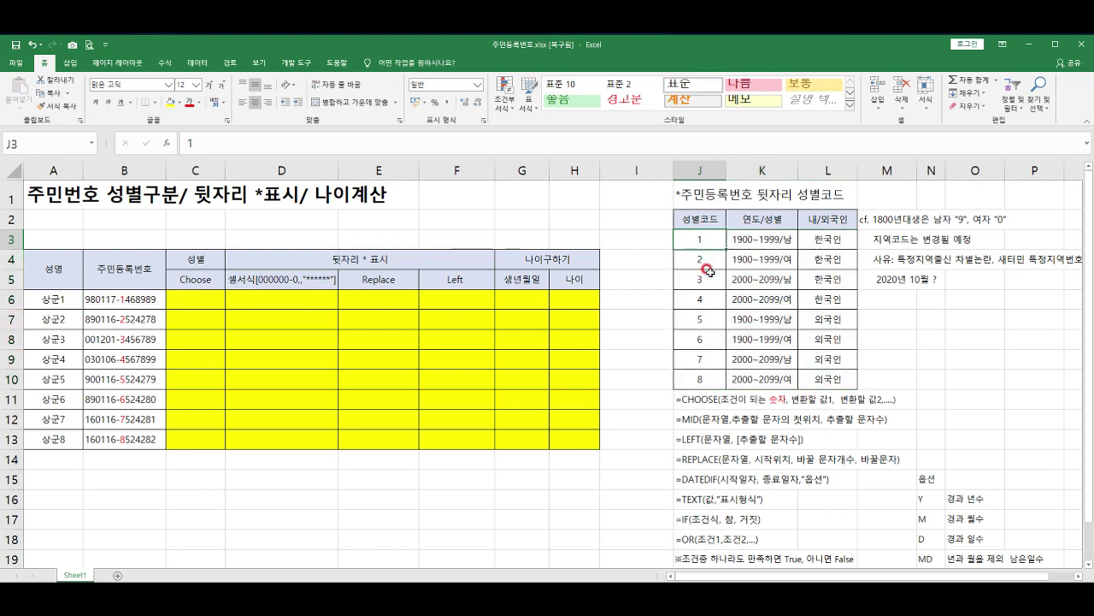
{"action": "left_click_drag", "start_coordinate": [761, 238], "coordinate": [808, 244]}
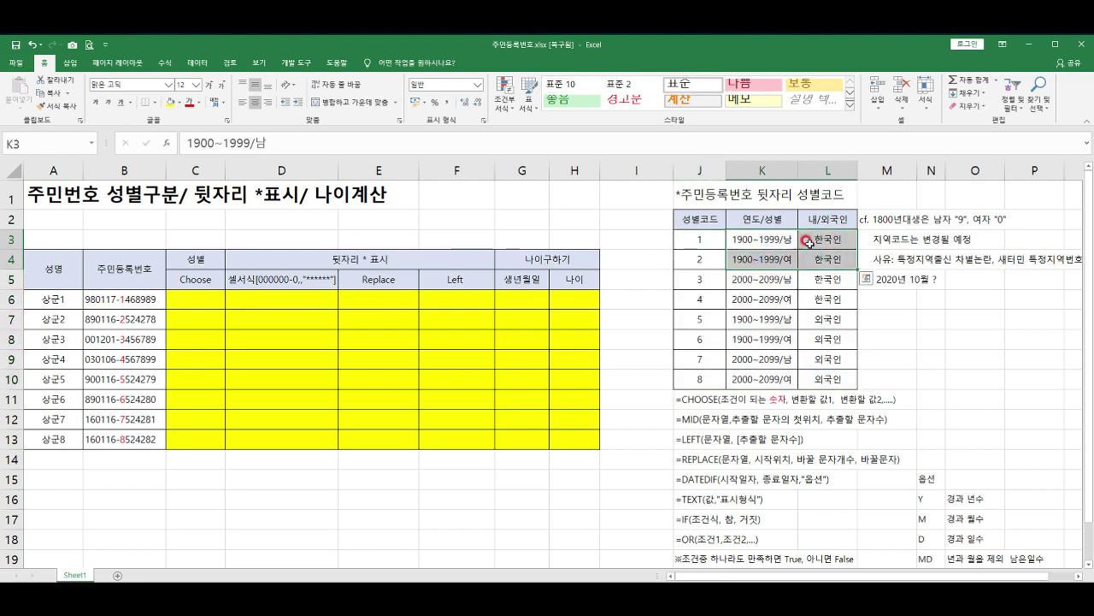
{"action": "left_click", "coordinate": [761, 258]}
{"action": "left_click_drag", "start_coordinate": [703, 279], "coordinate": [703, 296]}
{"action": "left_click_drag", "start_coordinate": [759, 276], "coordinate": [771, 298]}
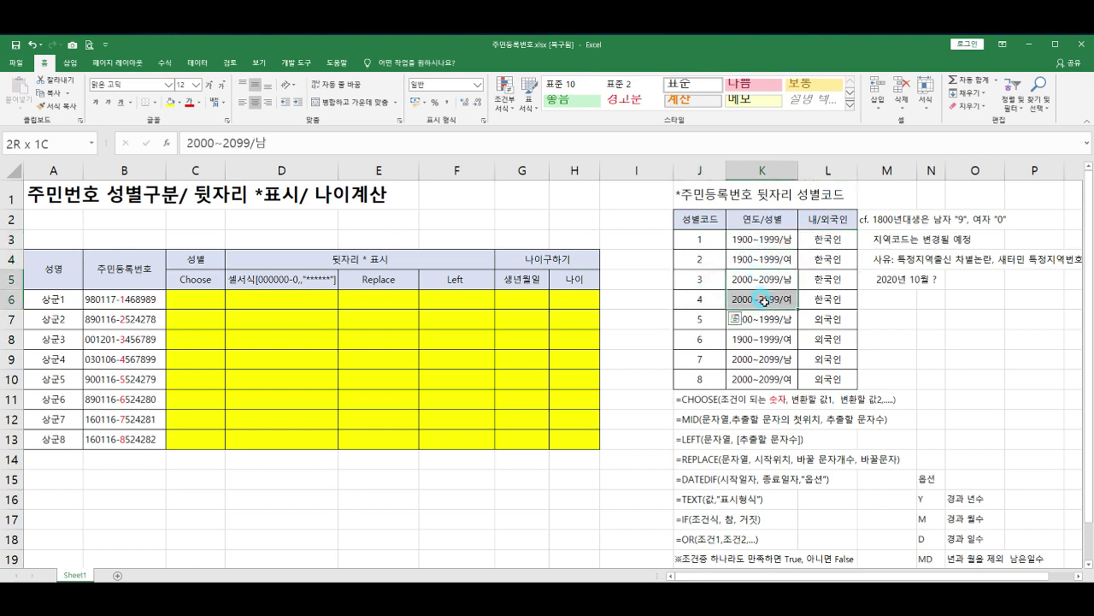
{"action": "left_click", "coordinate": [763, 299]}
{"action": "left_click_drag", "start_coordinate": [699, 236], "coordinate": [820, 299]}
{"action": "left_click_drag", "start_coordinate": [706, 319], "coordinate": [801, 335]}
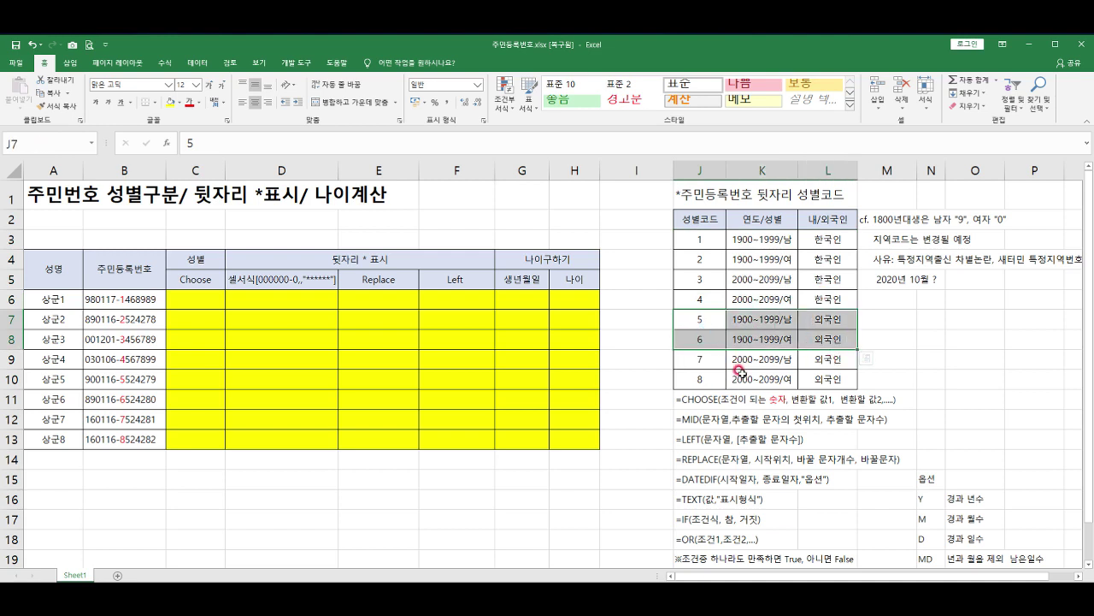
{"action": "left_click", "coordinate": [777, 319]}
{"action": "left_click", "coordinate": [779, 343]}
{"action": "left_click", "coordinate": [778, 371]}
{"action": "left_click", "coordinate": [771, 359]}
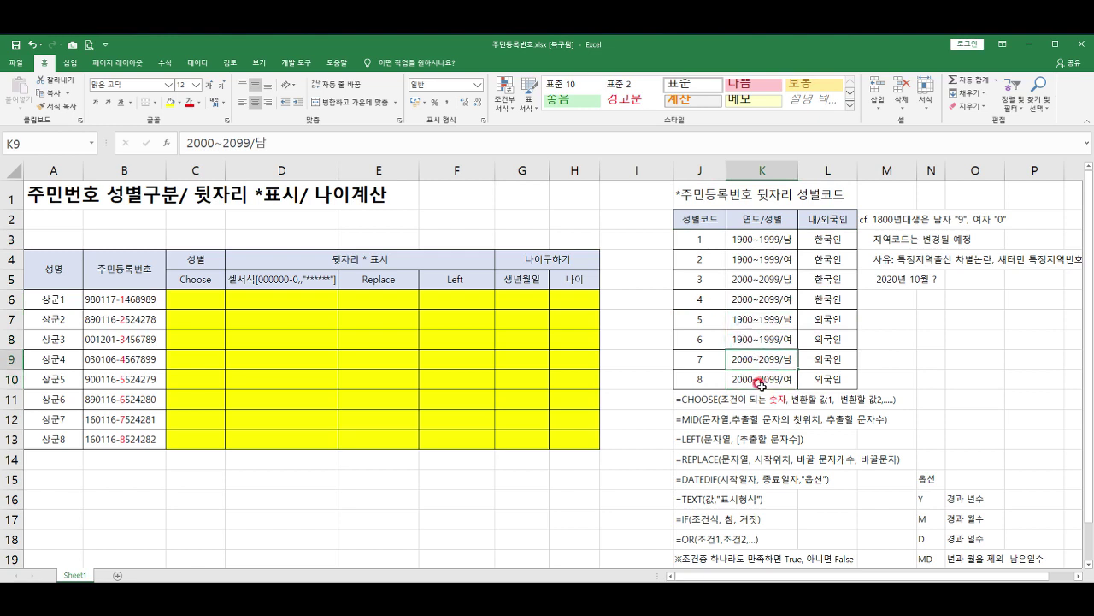
{"action": "left_click", "coordinate": [865, 220]}
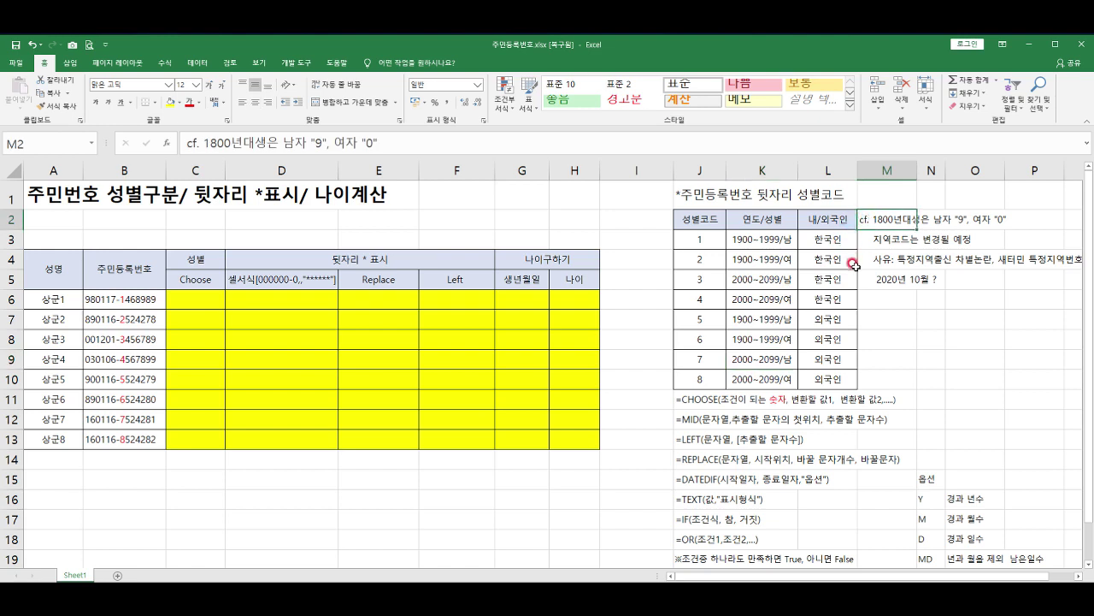
{"action": "left_click", "coordinate": [894, 236]}
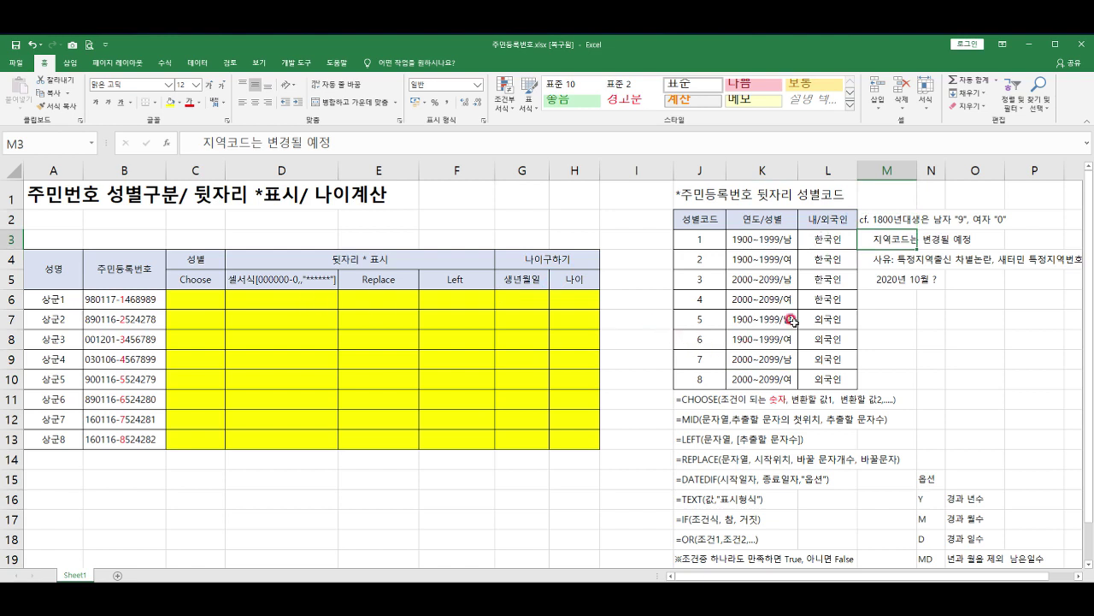
{"action": "left_click", "coordinate": [873, 267]}
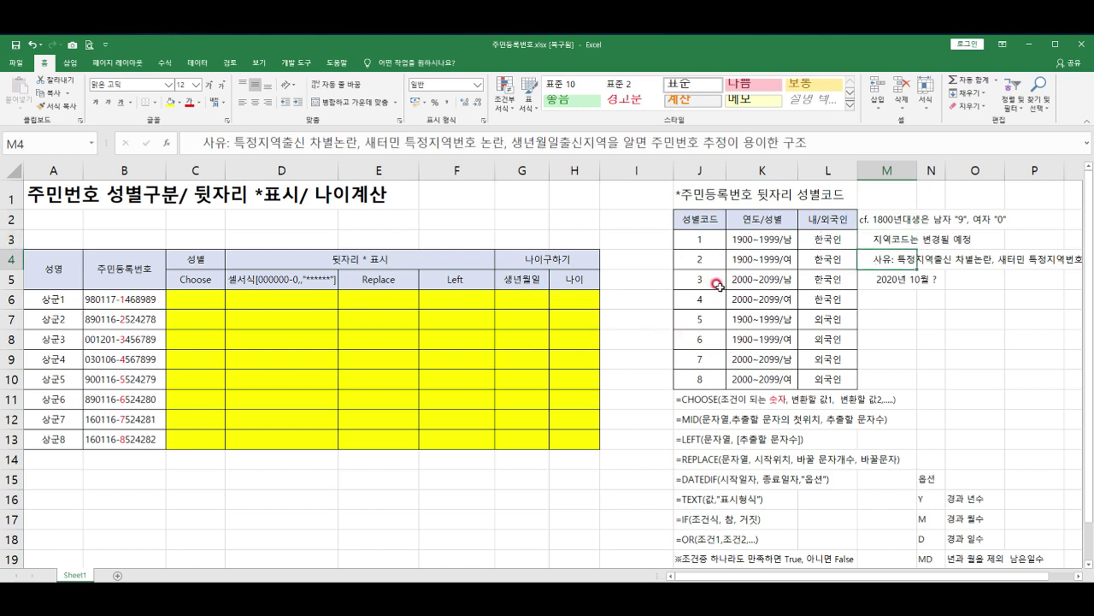
{"action": "left_click", "coordinate": [864, 280]}
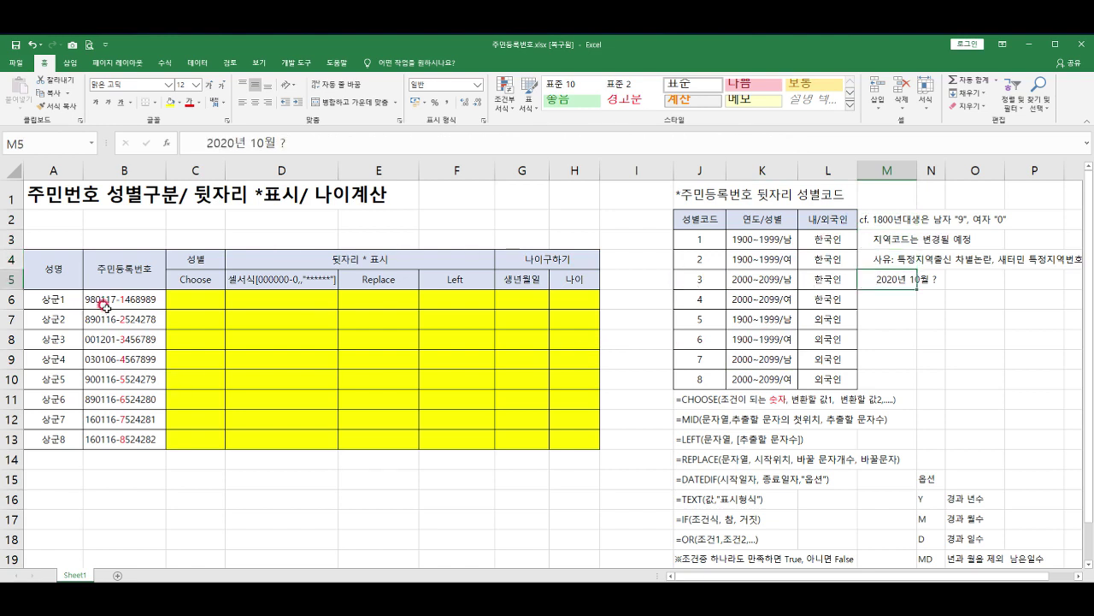
- Begin a CHOOSE formula in C6 with MID(B6,8,1) as its index argument
{"action": "left_click", "coordinate": [180, 297]}
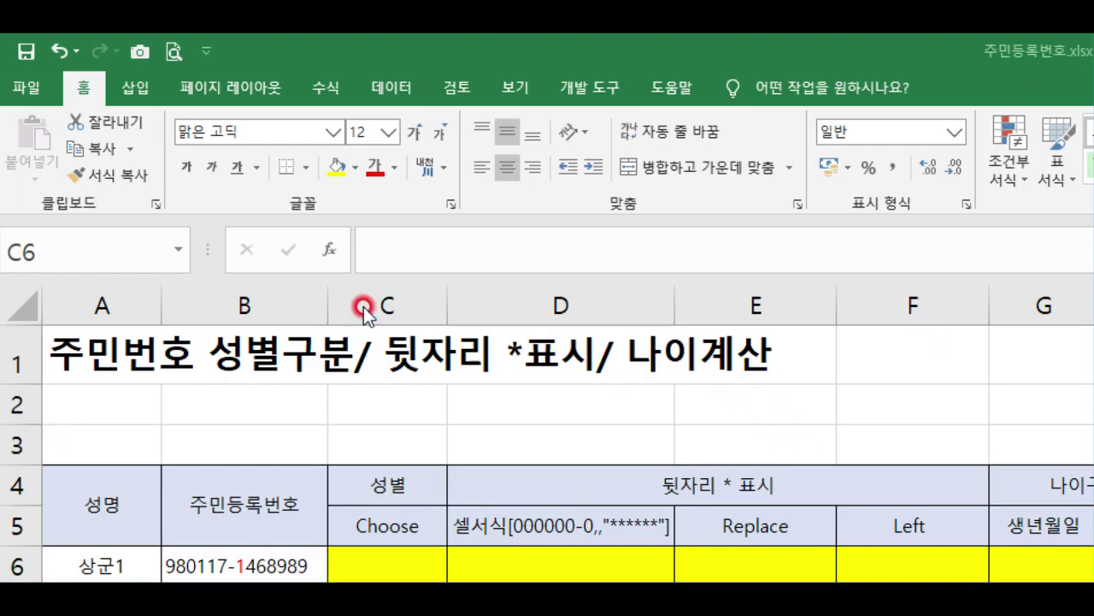
{"action": "left_click", "coordinate": [367, 556]}
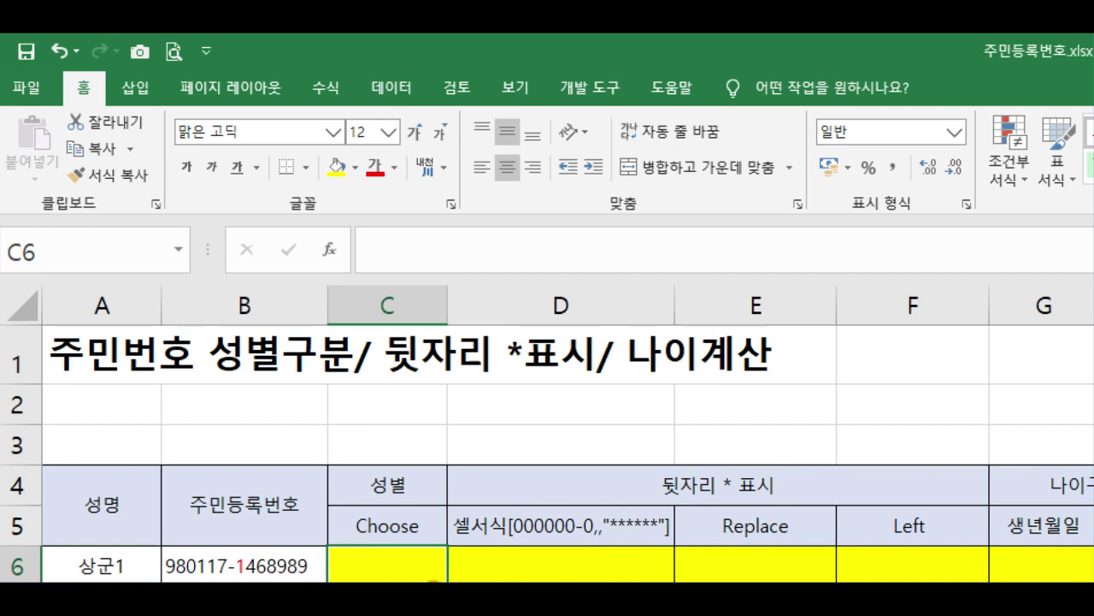
{"action": "type", "text": "=ch"}
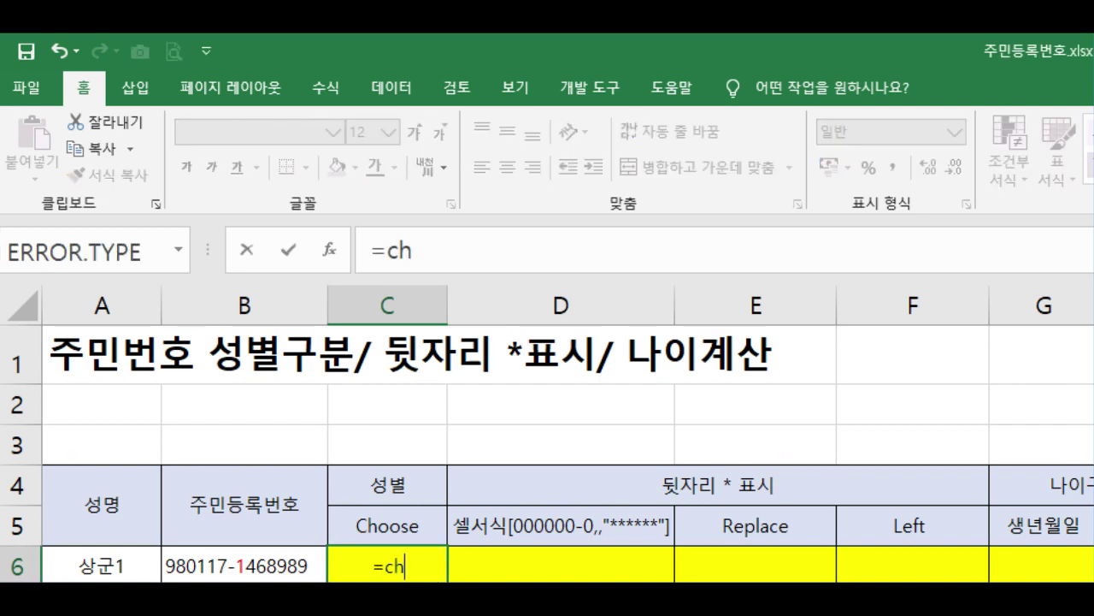
{"action": "type", "text": "o"}
{"action": "key", "text": "Tab"}
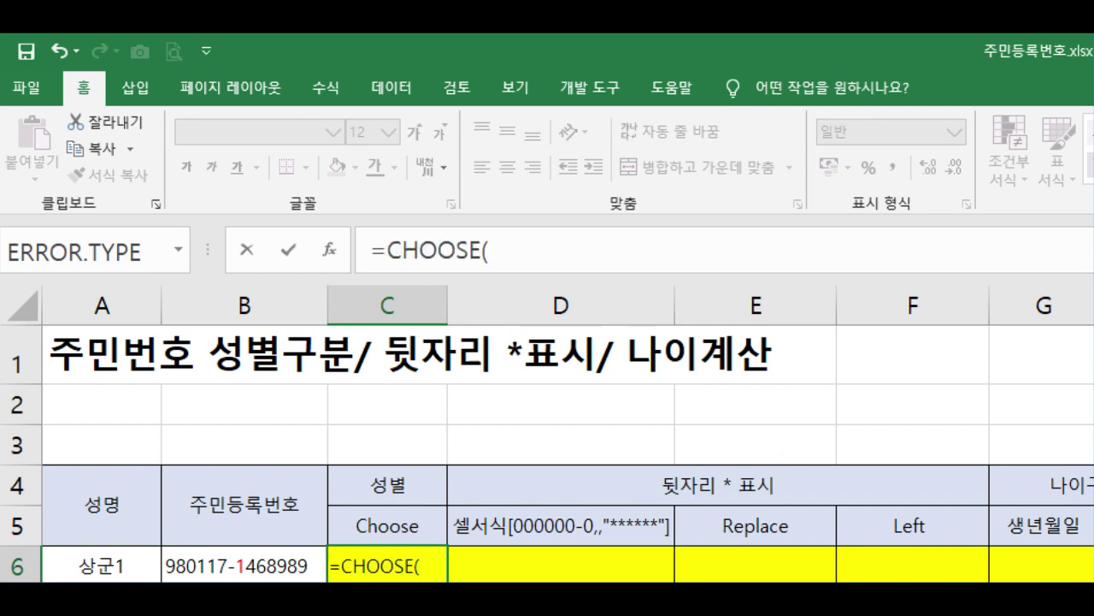
{"action": "type", "text": "mid("}
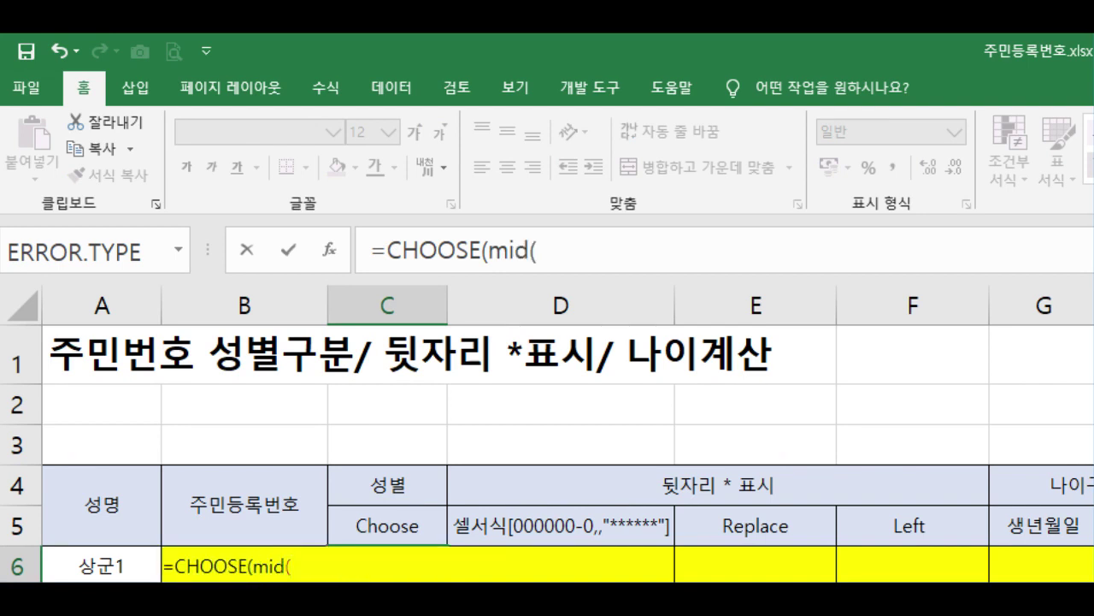
{"action": "left_click", "coordinate": [236, 513]}
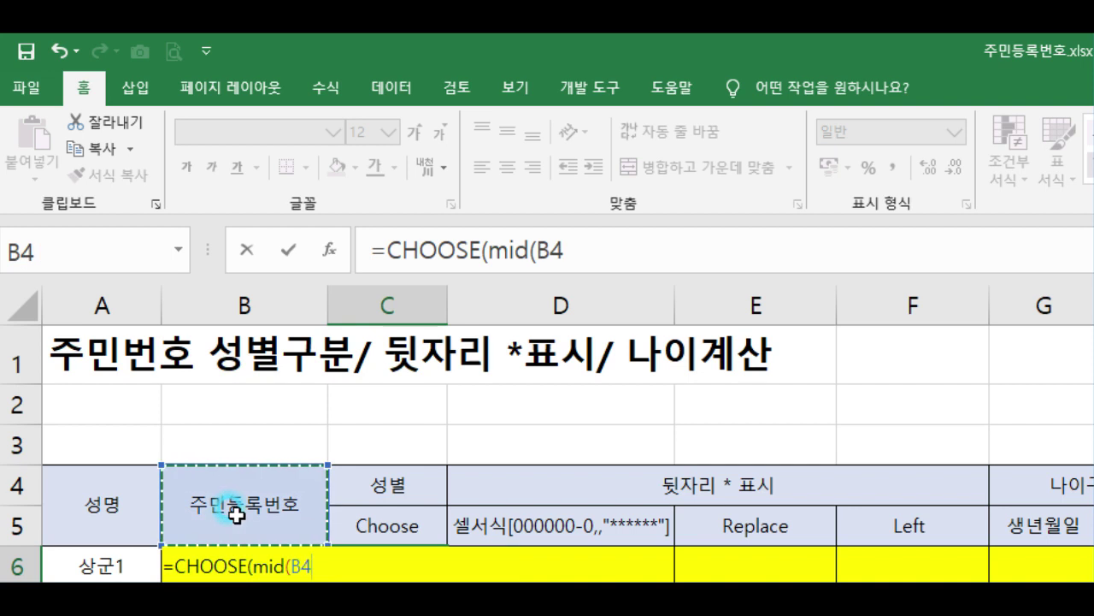
{"action": "key", "text": "Down"}
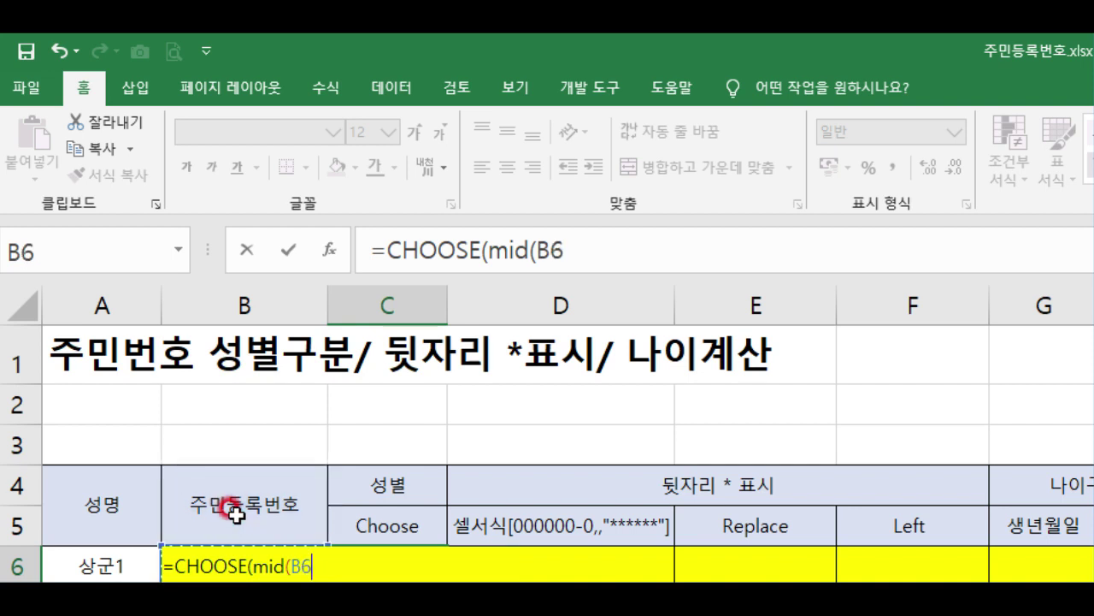
{"action": "type", "text": ",8,1),"}
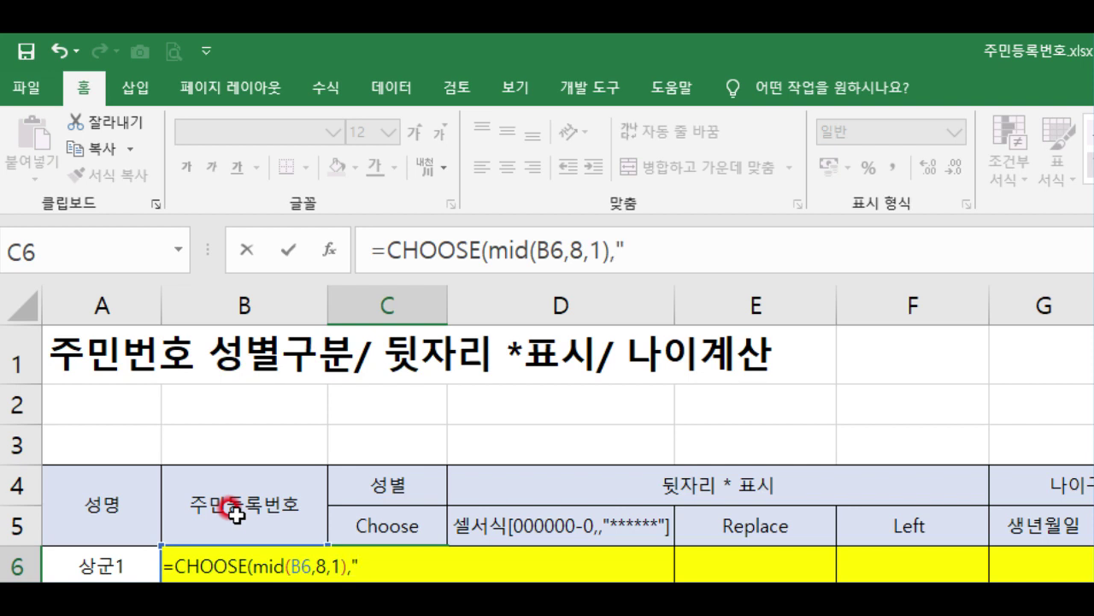
- Add "남" and "여" as the first two values of the CHOOSE formula in C6
{"action": "type", "text": "sk"}
{"action": "key", "text": "BackSpace"}
{"action": "key", "text": "BackSpace"}
{"action": "type", "text": "남"}
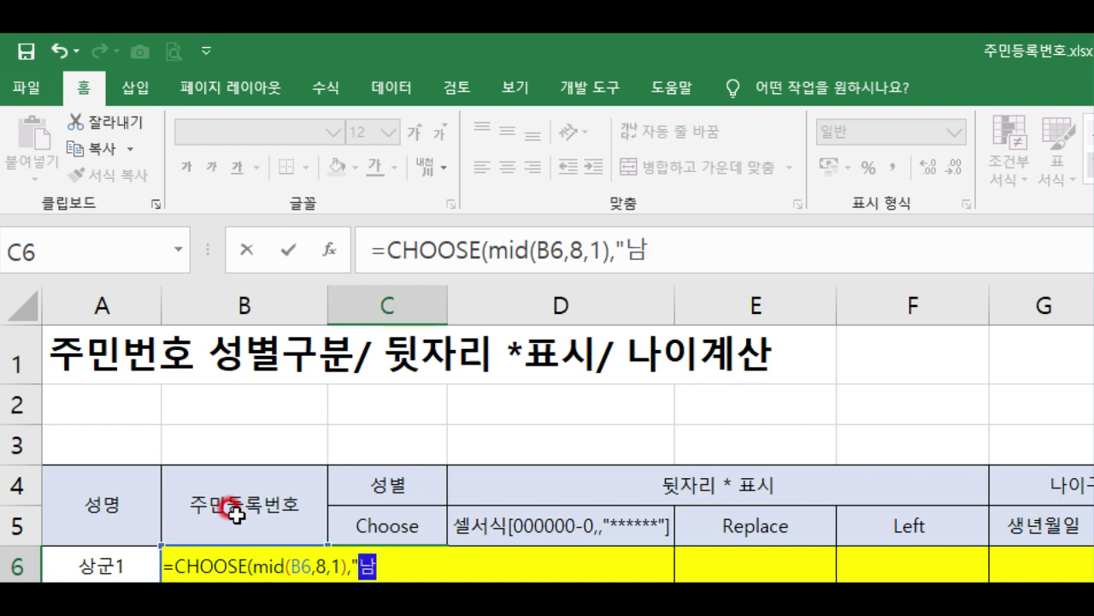
{"action": "type", "text": "\""}
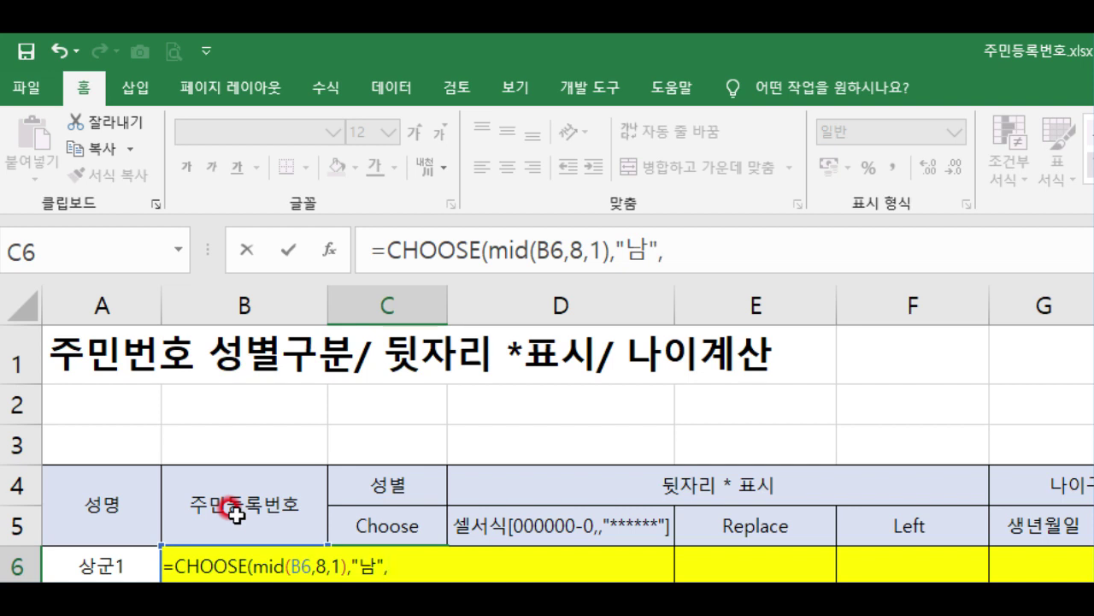
{"action": "type", "text": ",\"여\","}
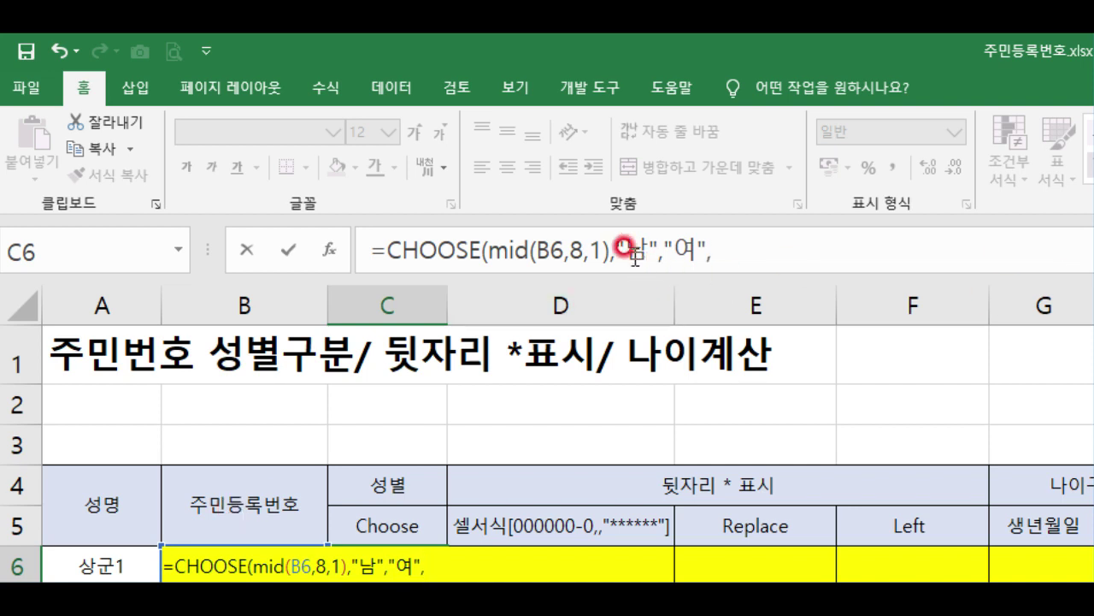
- Repeat the "남","여" pair three more times in the C6 formula to give eight values, and complete it
{"action": "left_click_drag", "start_coordinate": [620, 250], "coordinate": [743, 265]}
{"action": "key", "text": "ctrl+c"}
{"action": "left_click", "coordinate": [745, 261]}
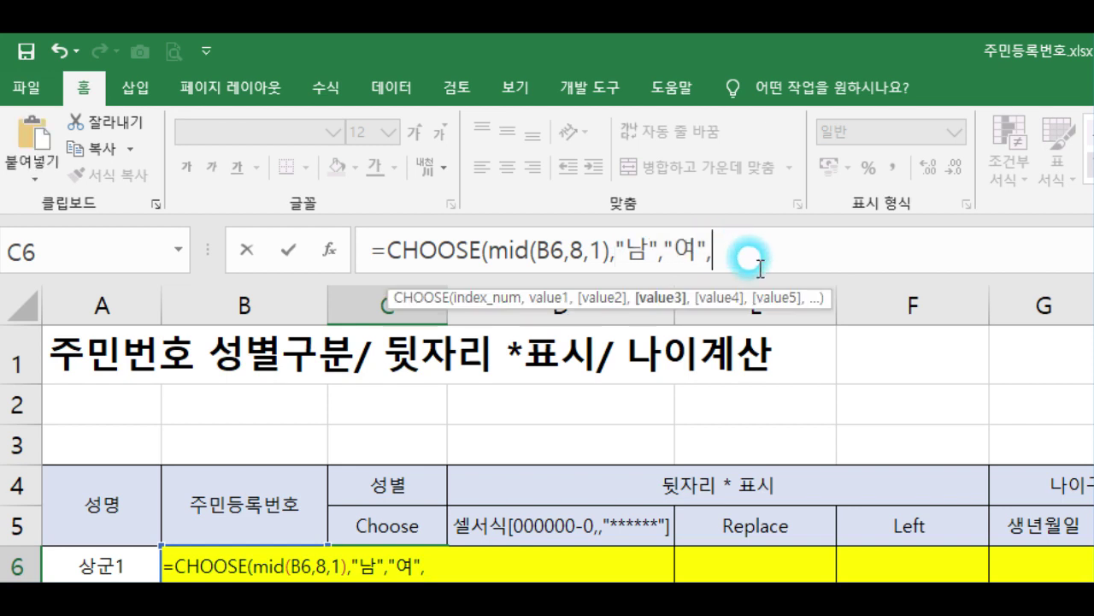
{"action": "key", "text": "ctrl+v"}
{"action": "left_click", "coordinate": [702, 262]}
{"action": "left_click", "coordinate": [828, 249]}
{"action": "key", "text": "ctrl+v"}
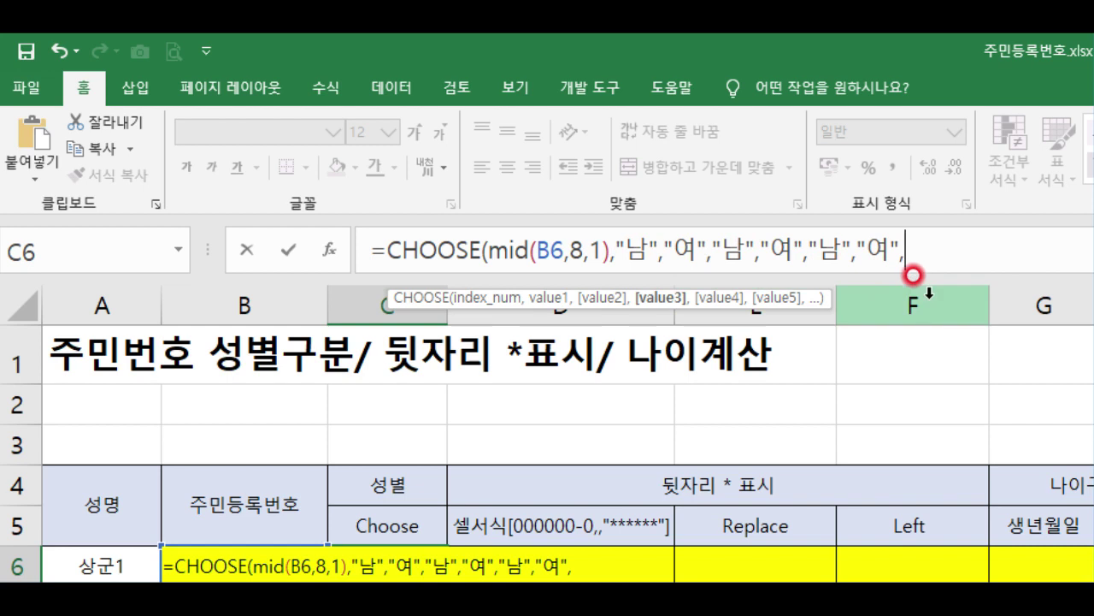
{"action": "key", "text": "ctrl+v"}
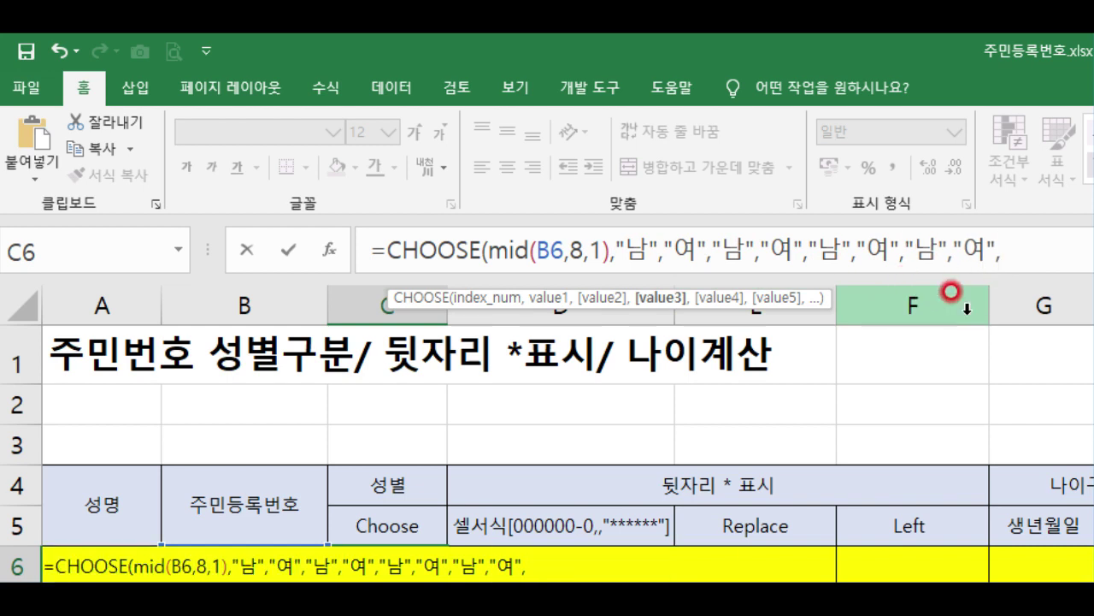
{"action": "key", "text": "BackSpace"}
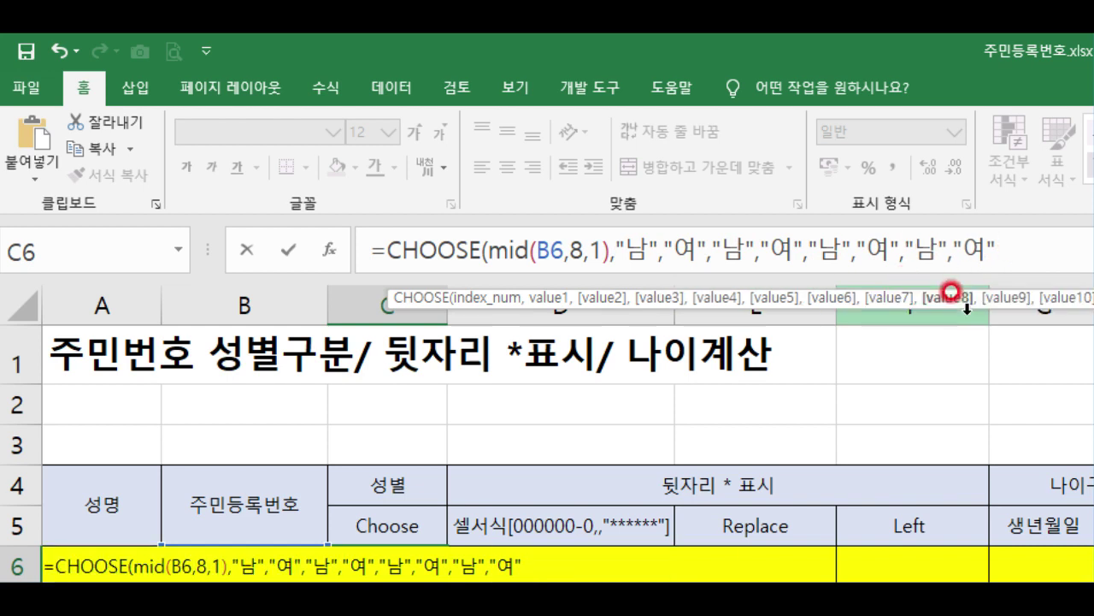
{"action": "type", "text": ")"}
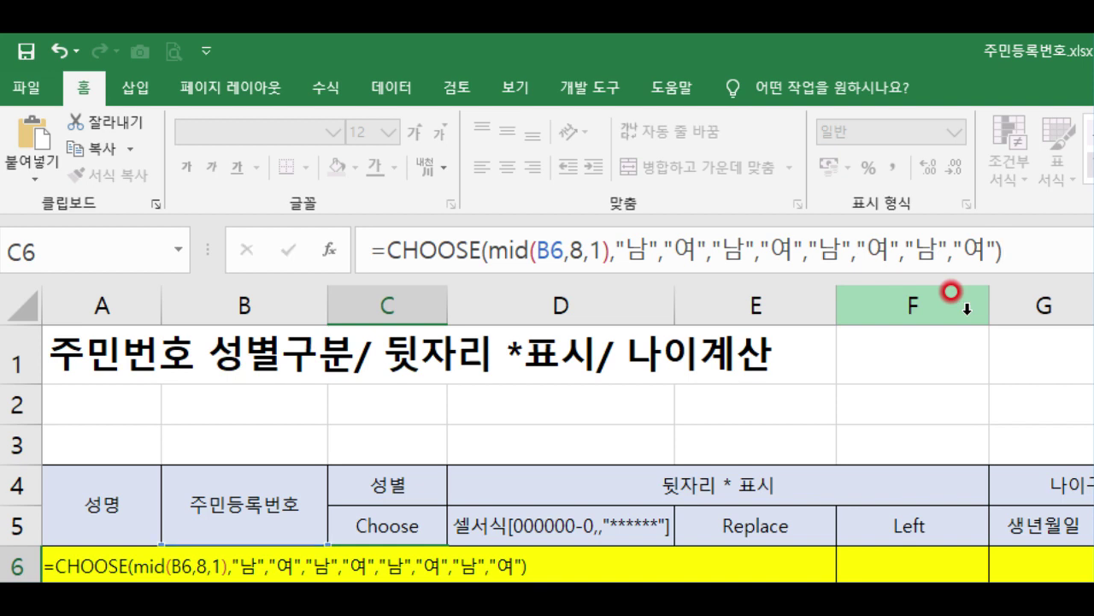
{"action": "key", "text": "Return"}
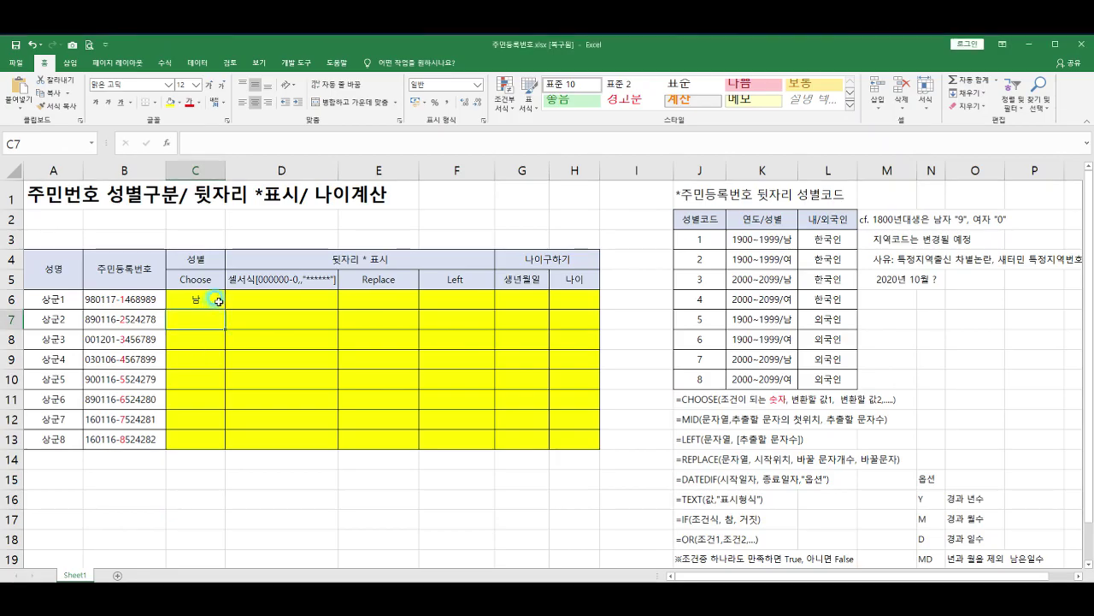
- Fill the gender formula from C6 down through C13 and review the filled cells
{"action": "left_click", "coordinate": [219, 300]}
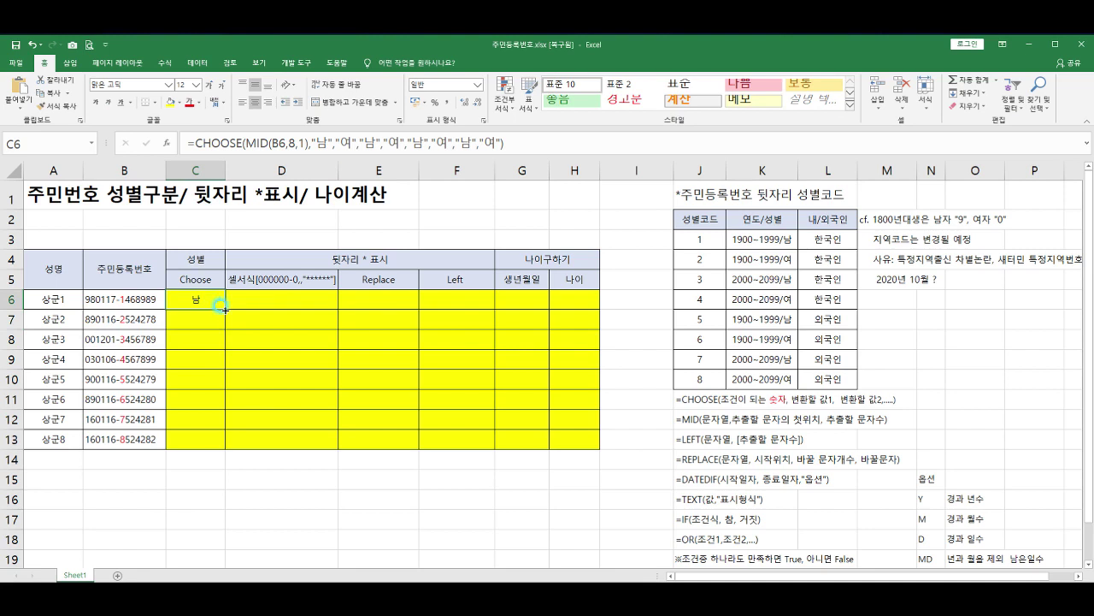
{"action": "left_click_drag", "start_coordinate": [225, 309], "coordinate": [220, 445]}
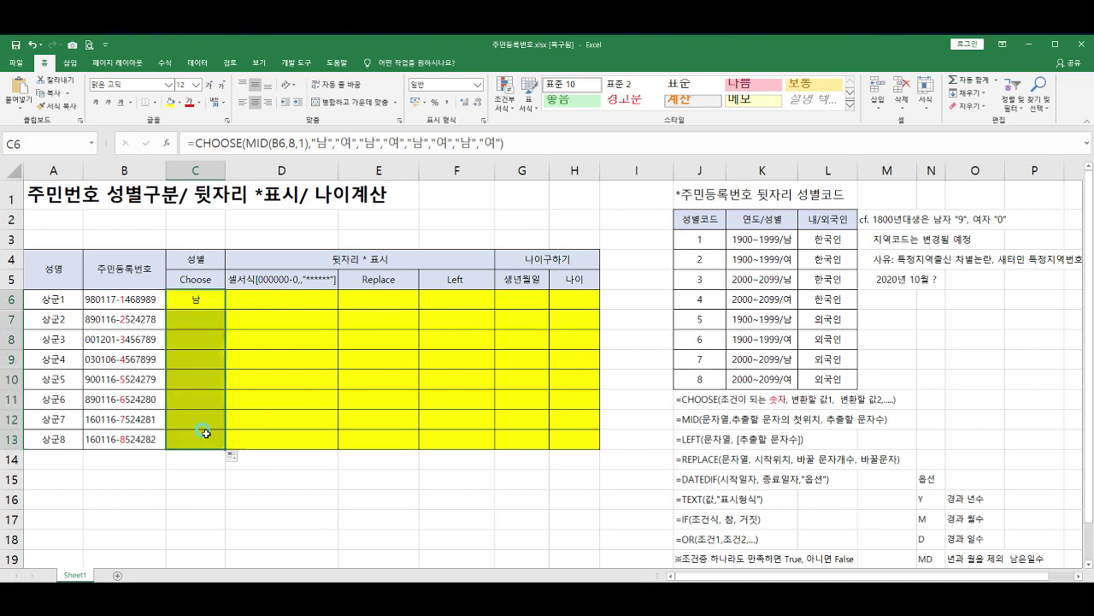
{"action": "left_click", "coordinate": [183, 301]}
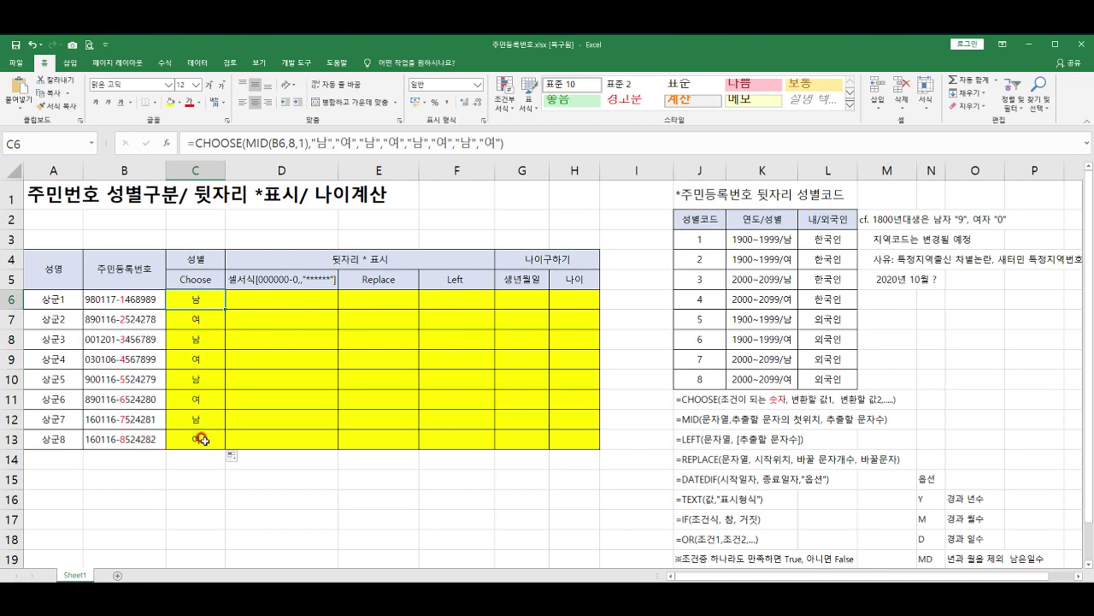
{"action": "left_click_drag", "start_coordinate": [199, 301], "coordinate": [199, 438]}
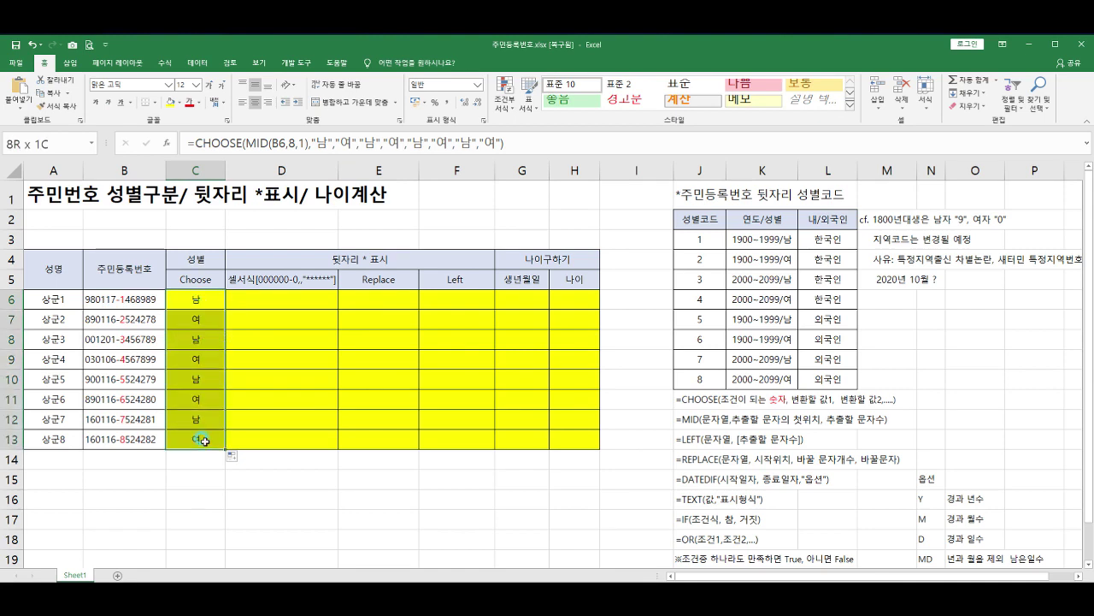
{"action": "left_click", "coordinate": [199, 299]}
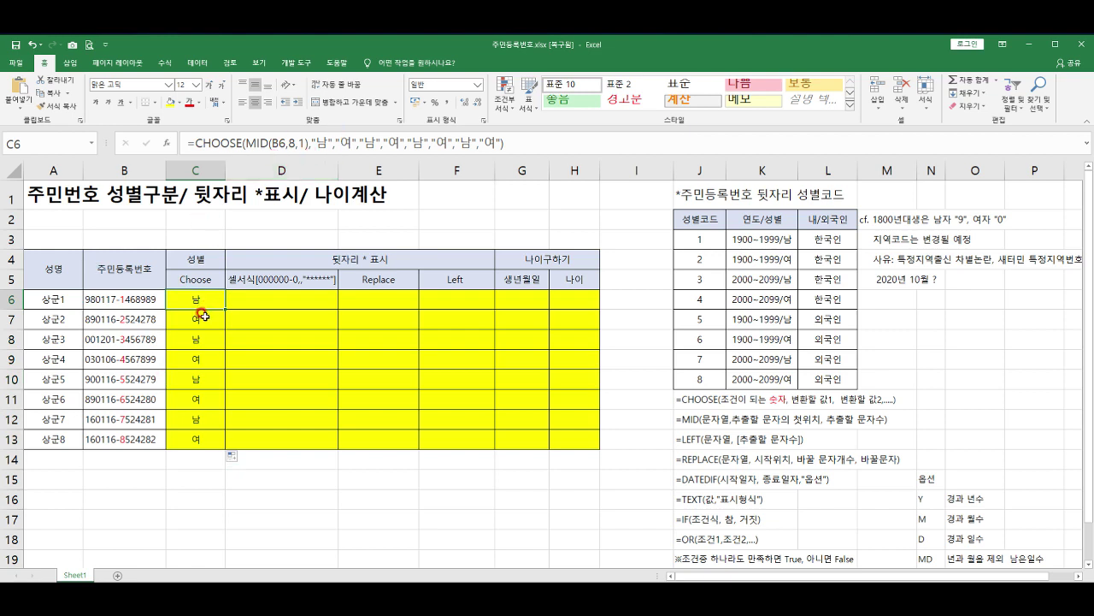
- Copy the resident registration numbers in B6:B13 into D6:D13
{"action": "left_click", "coordinate": [335, 258]}
{"action": "left_click", "coordinate": [192, 340]}
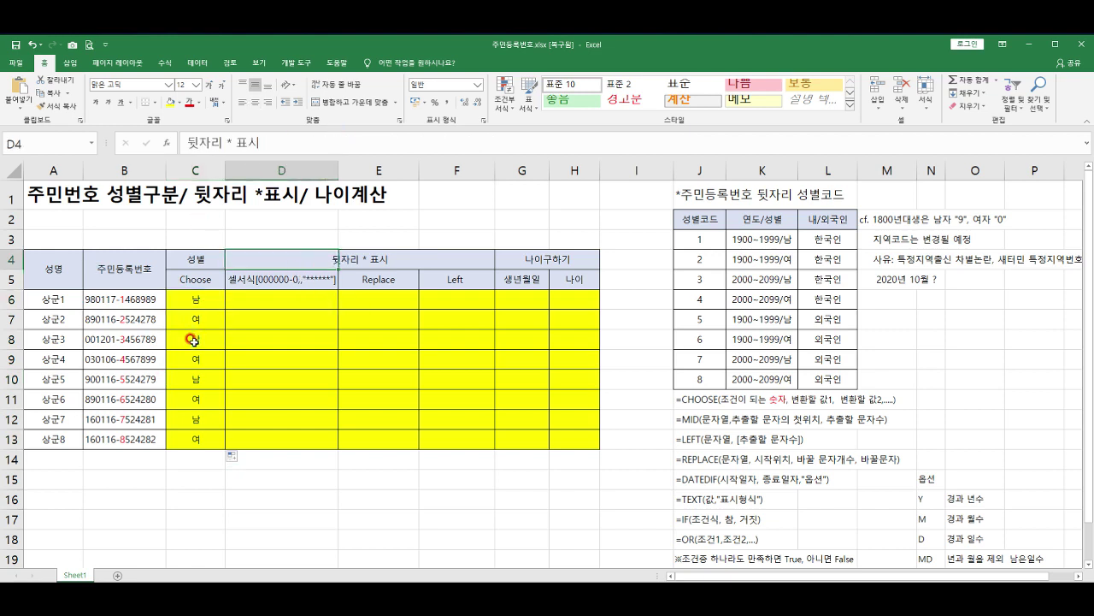
{"action": "left_click", "coordinate": [261, 293]}
{"action": "left_click_drag", "start_coordinate": [264, 326], "coordinate": [269, 443]}
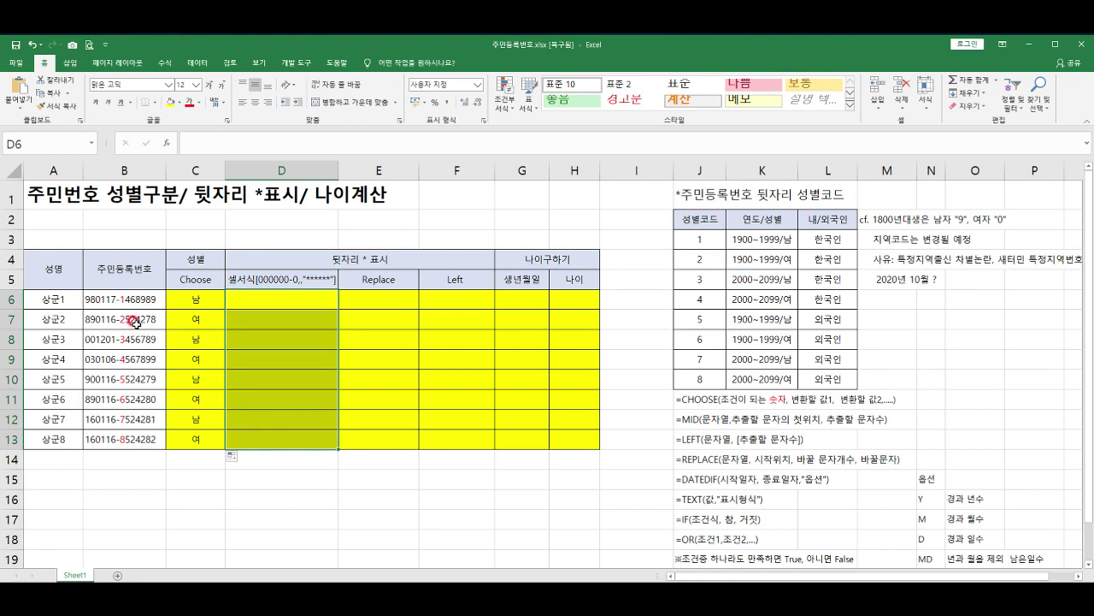
{"action": "left_click_drag", "start_coordinate": [118, 299], "coordinate": [122, 434]}
{"action": "key", "text": "ctrl+c"}
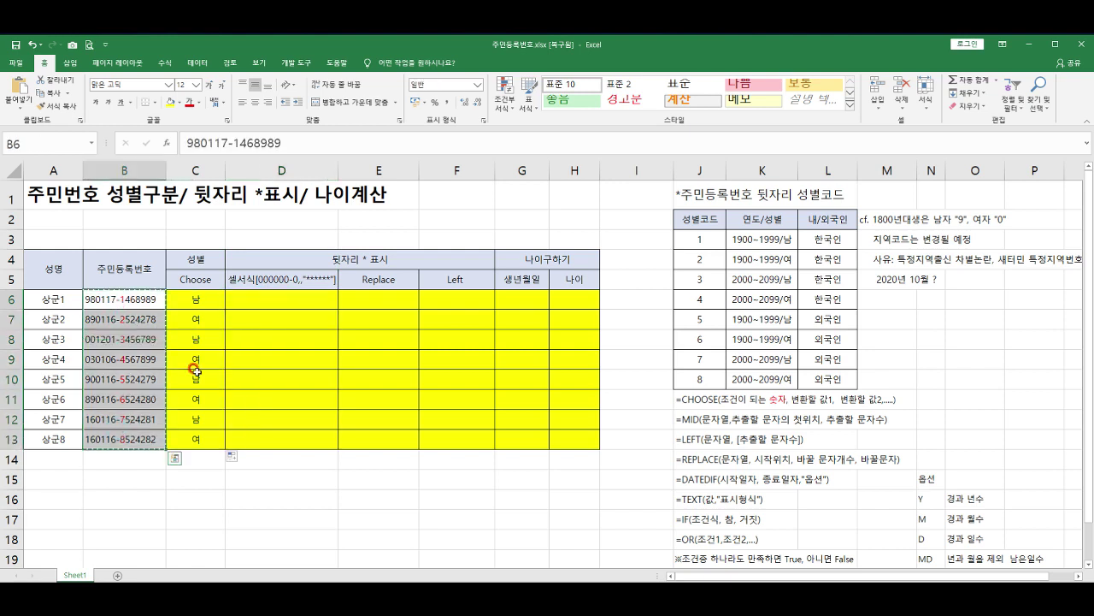
{"action": "left_click", "coordinate": [268, 301]}
{"action": "key", "text": "ctrl+v"}
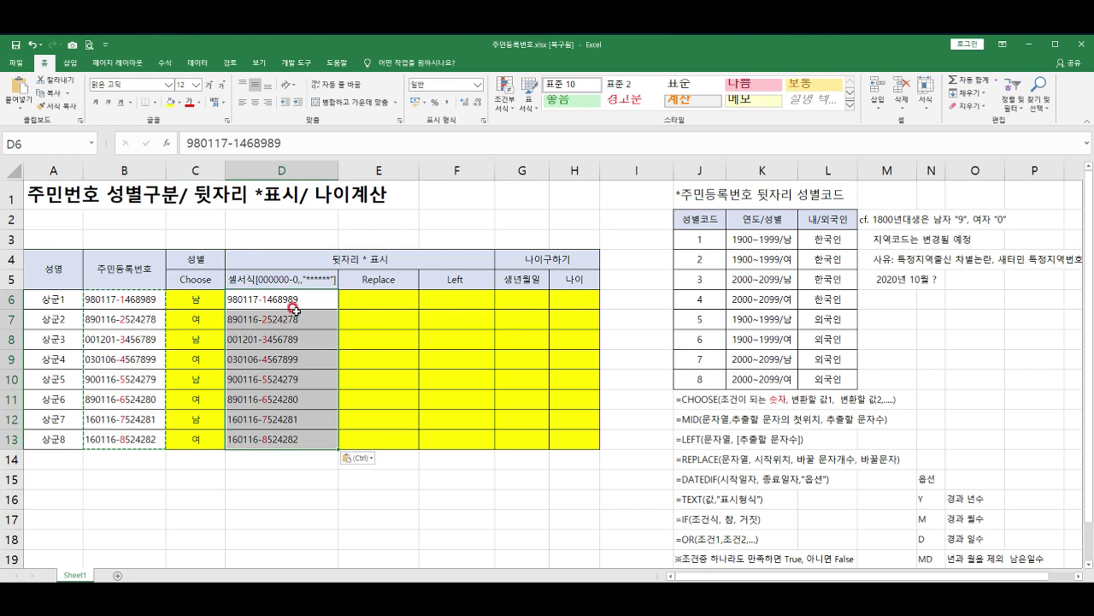
- Remove every hyphen from the numbers in D6:D13 by replacing "-" with nothing
{"action": "key", "text": "ctrl+h"}
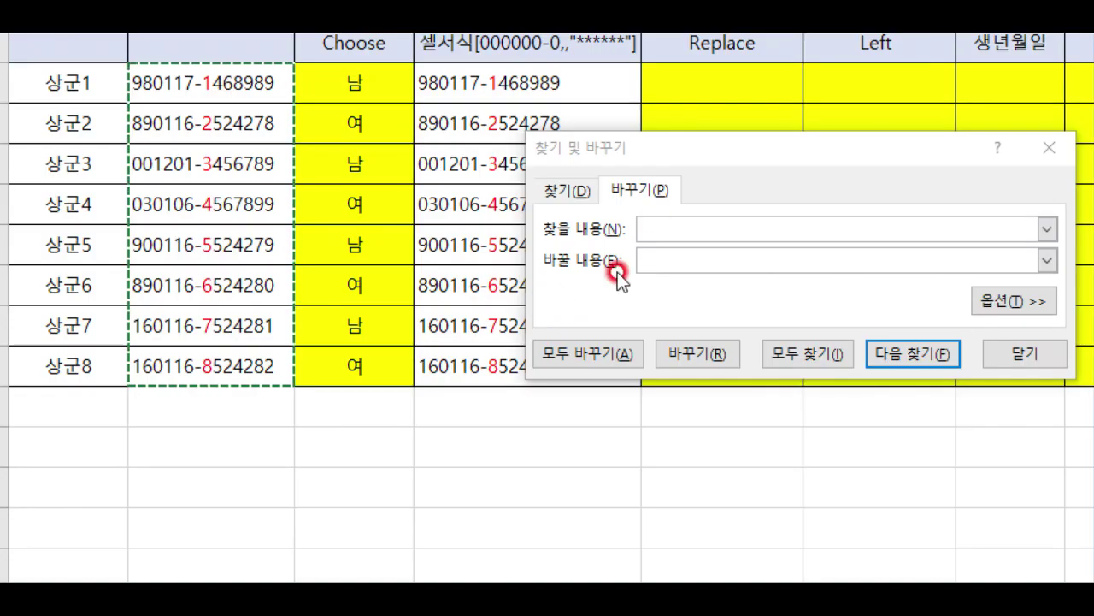
{"action": "left_click", "coordinate": [643, 227]}
{"action": "type", "text": "-"}
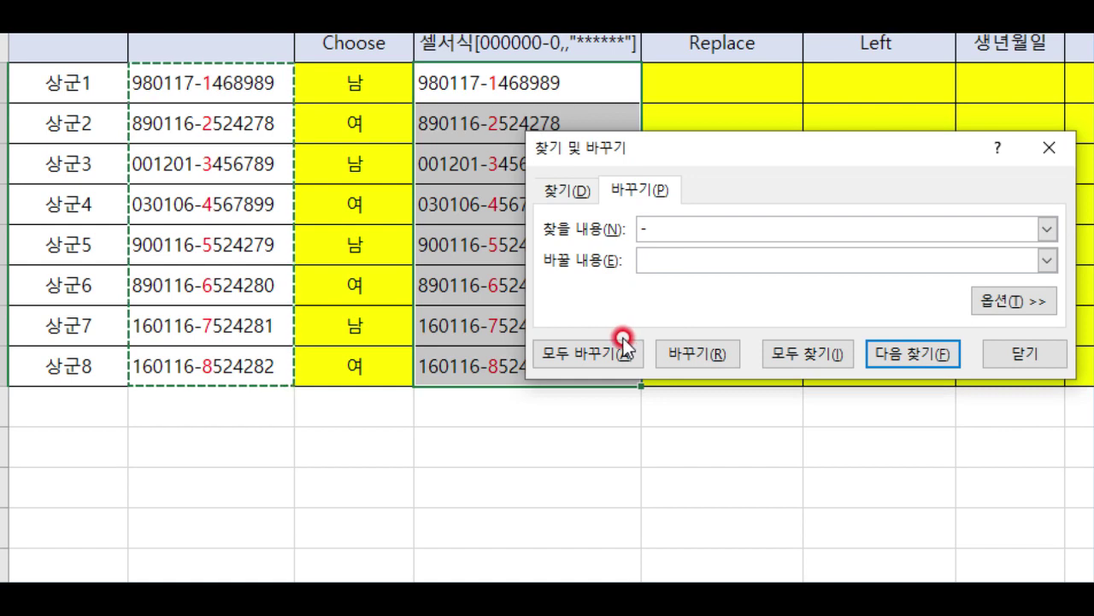
{"action": "left_click", "coordinate": [581, 361]}
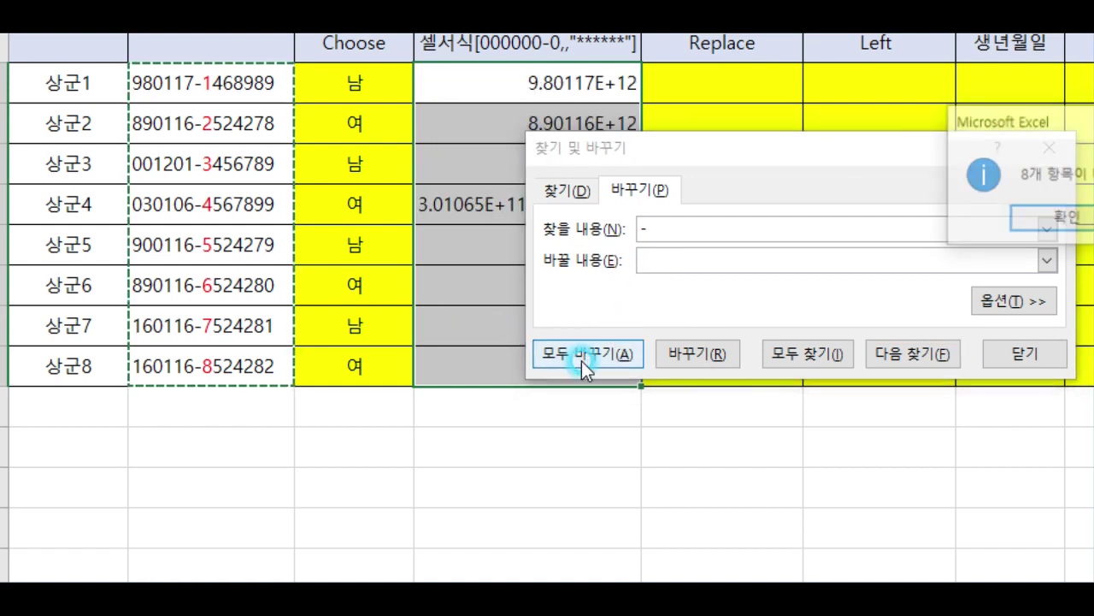
{"action": "left_click", "coordinate": [1064, 224]}
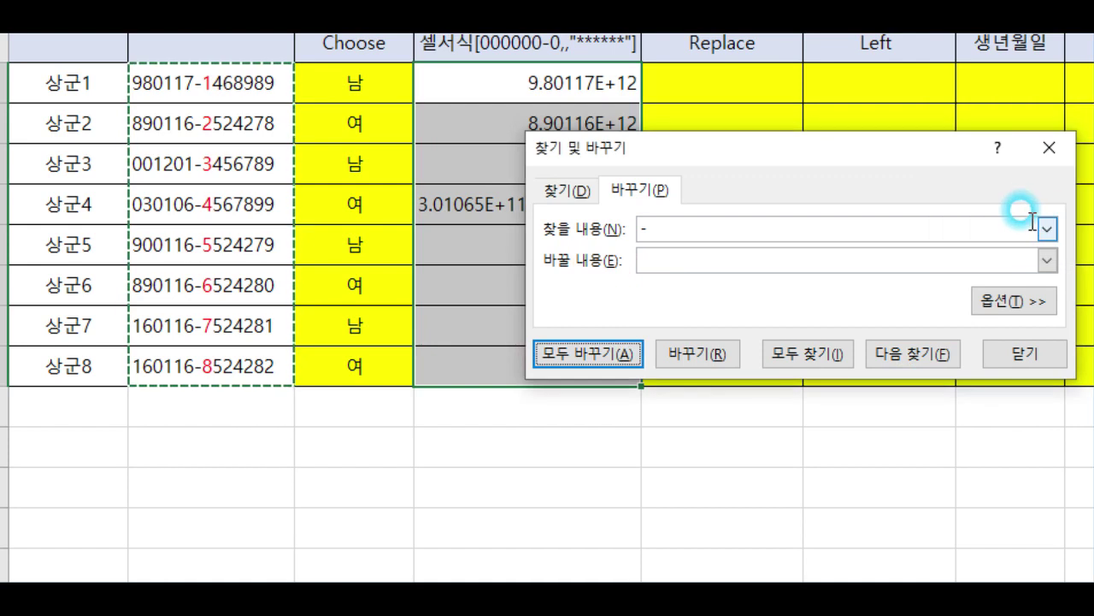
{"action": "left_click", "coordinate": [1052, 149]}
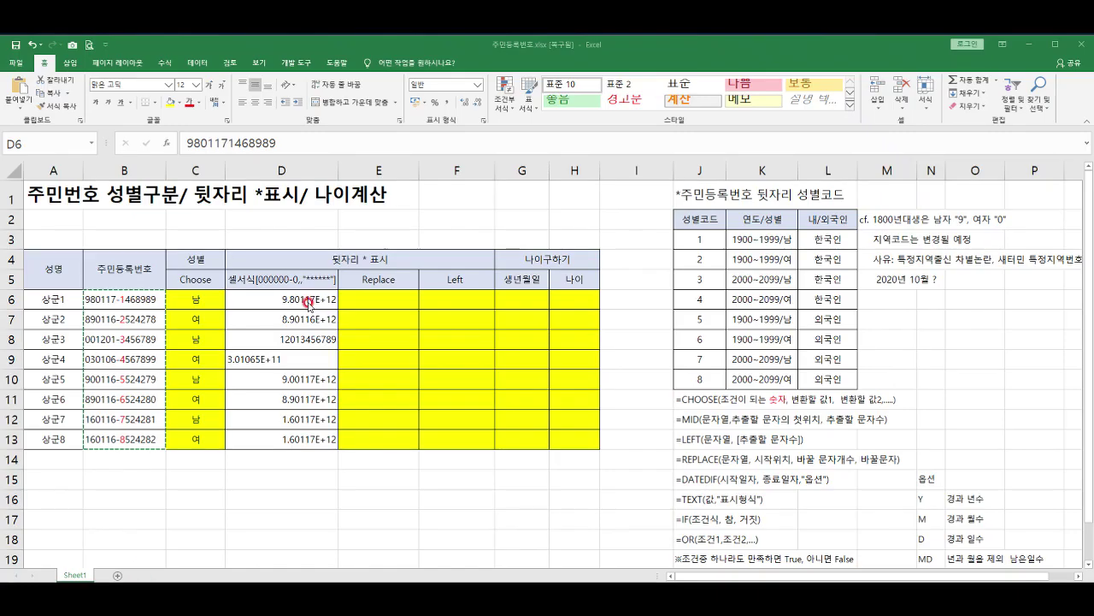
- Open the cell formatting of D6:D13 and choose the custom (사용자 지정) number category
{"action": "left_click_drag", "start_coordinate": [308, 303], "coordinate": [306, 442]}
{"action": "key", "text": "Escape"}
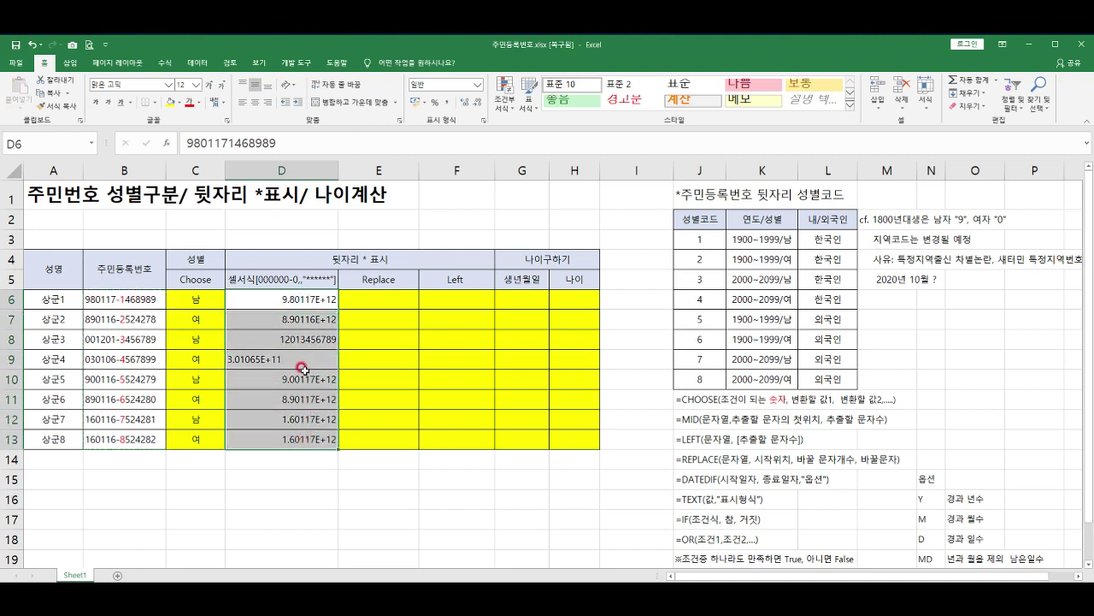
{"action": "key", "text": "ctrl+1"}
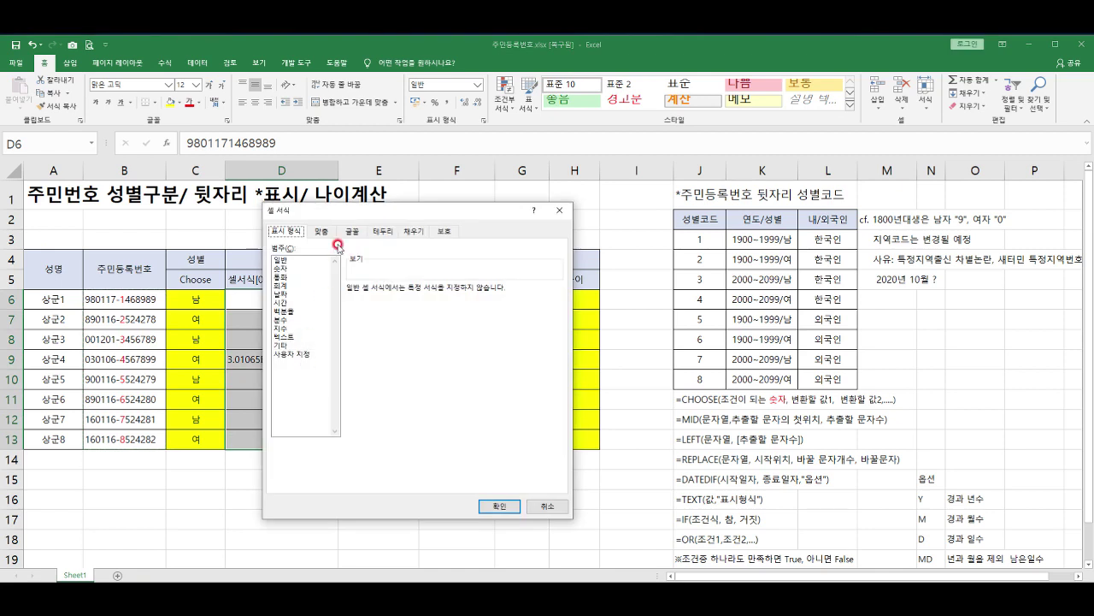
{"action": "left_click_drag", "start_coordinate": [358, 213], "coordinate": [477, 213]}
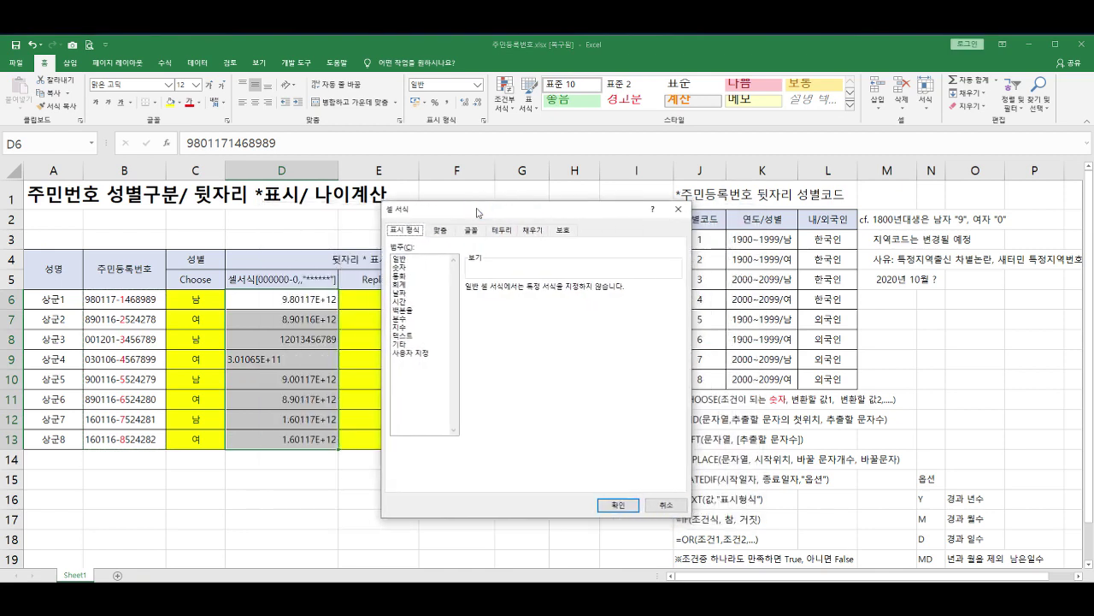
{"action": "left_click", "coordinate": [402, 354]}
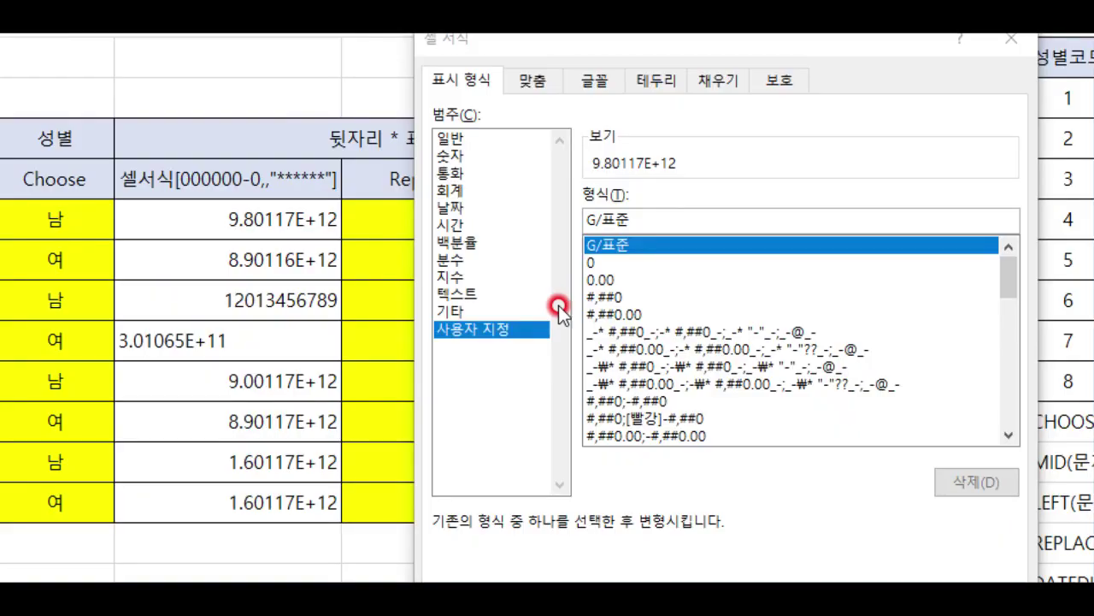
{"action": "left_click", "coordinate": [484, 298]}
- Apply the custom number format 000000-0,,"******" to D6:D13 and review the masked numbers
{"action": "left_click_drag", "start_coordinate": [647, 222], "coordinate": [535, 203]}
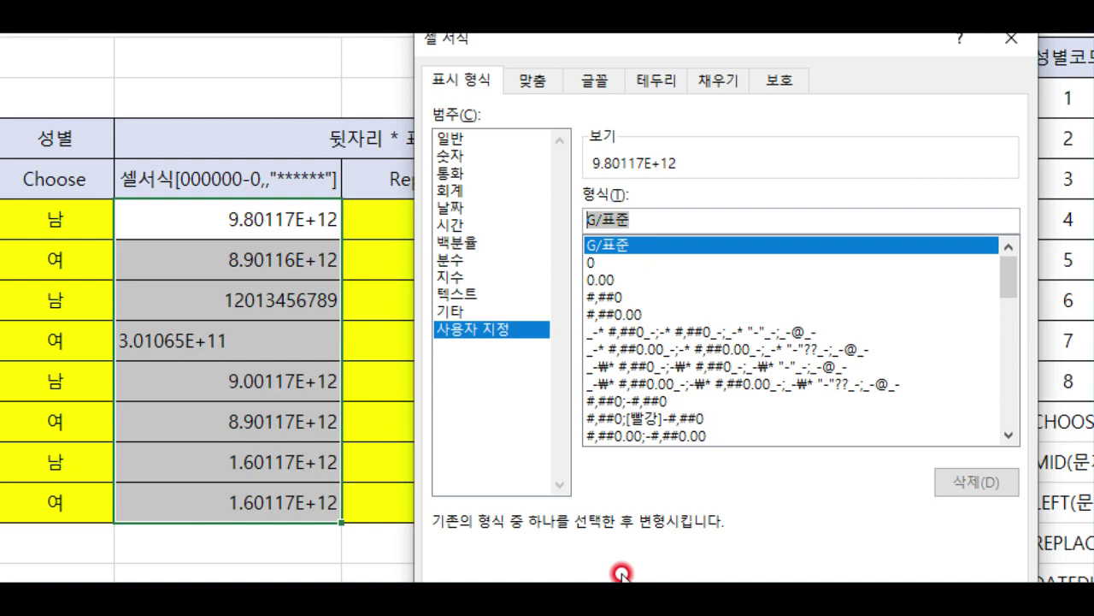
{"action": "type", "text": "0000"}
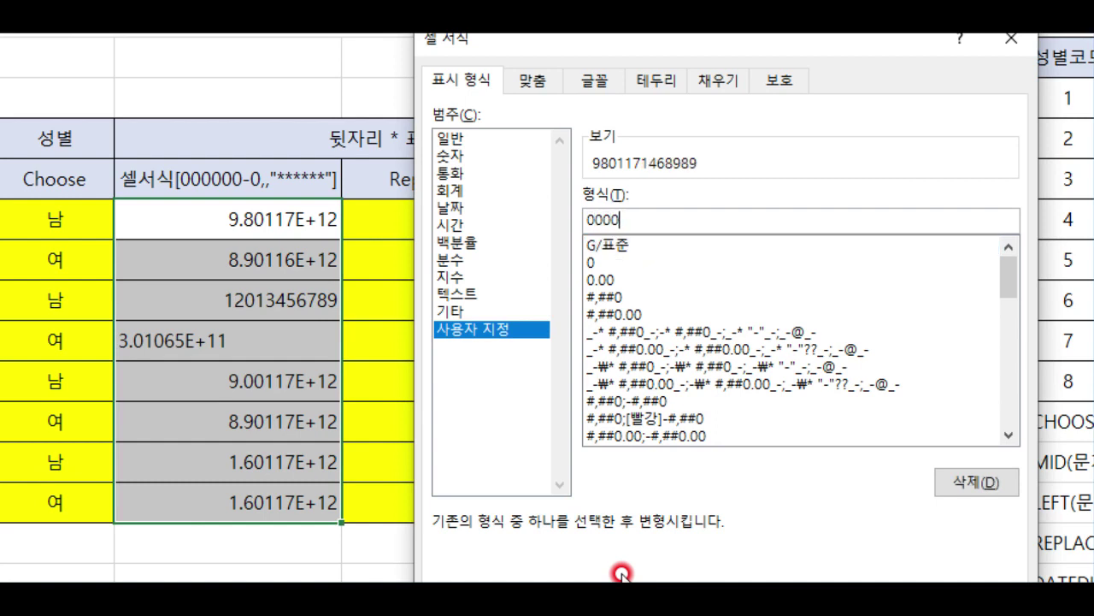
{"action": "type", "text": "00-0,,"}
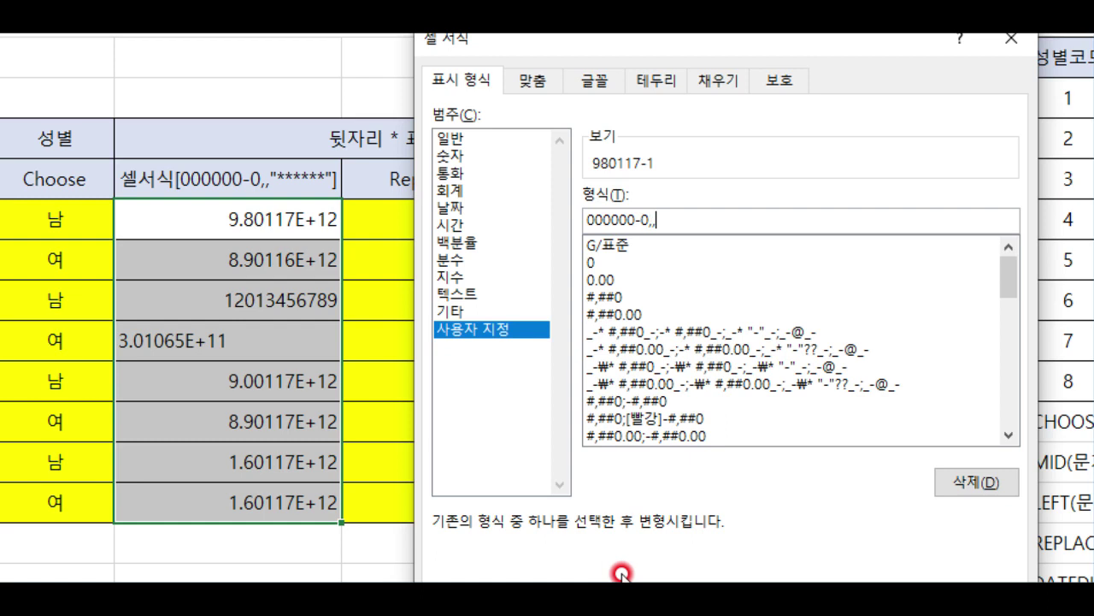
{"action": "type", "text": "\"******\""}
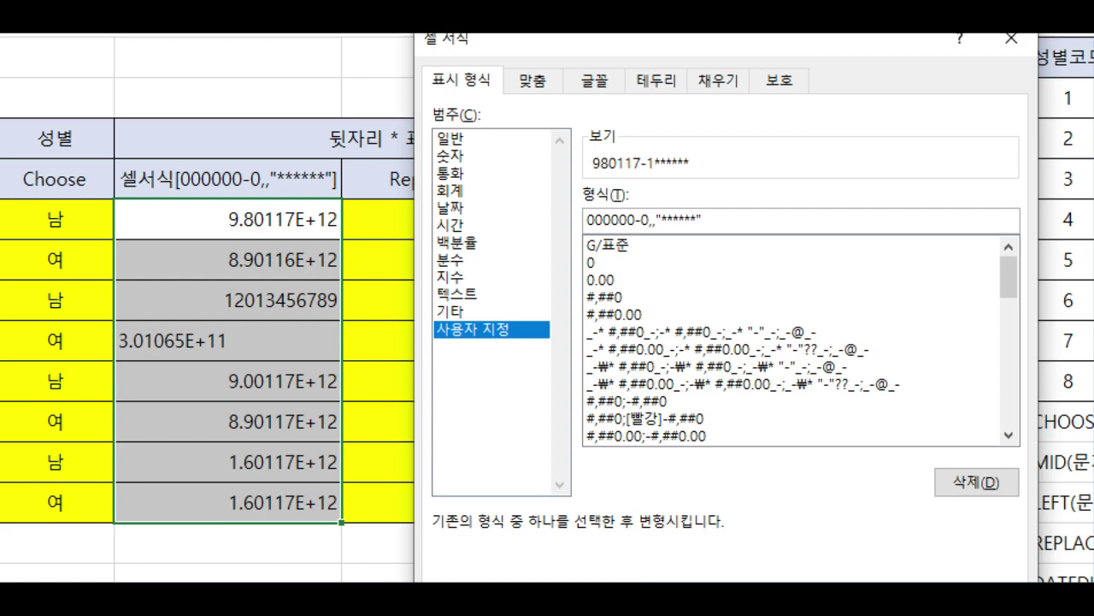
{"action": "key", "text": "Return"}
{"action": "left_click", "coordinate": [207, 225]}
{"action": "left_click_drag", "start_coordinate": [207, 225], "coordinate": [200, 493]}
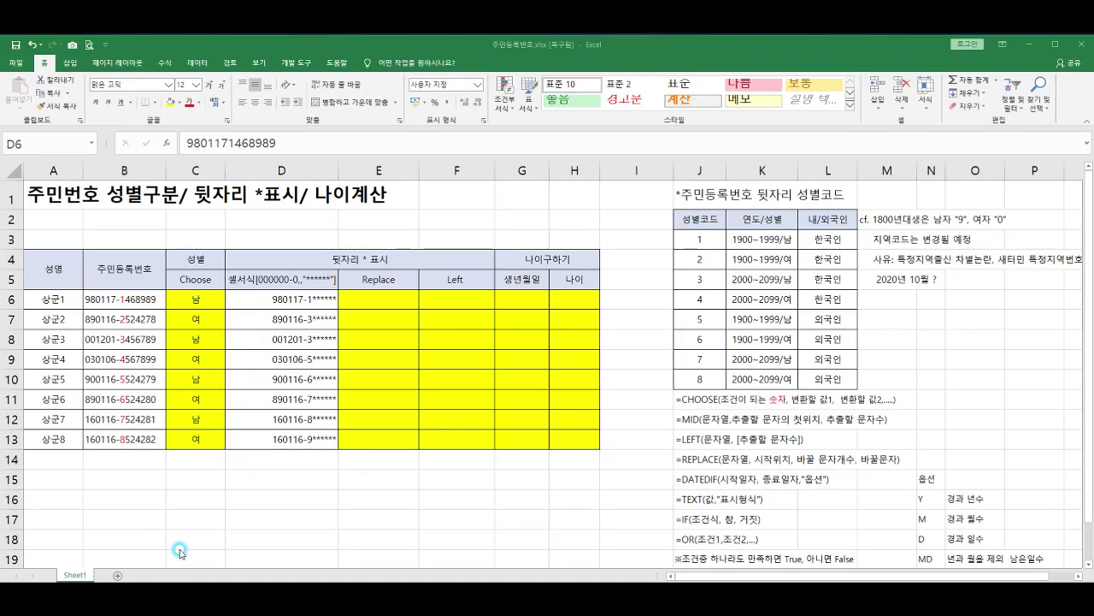
{"action": "left_click", "coordinate": [399, 219]}
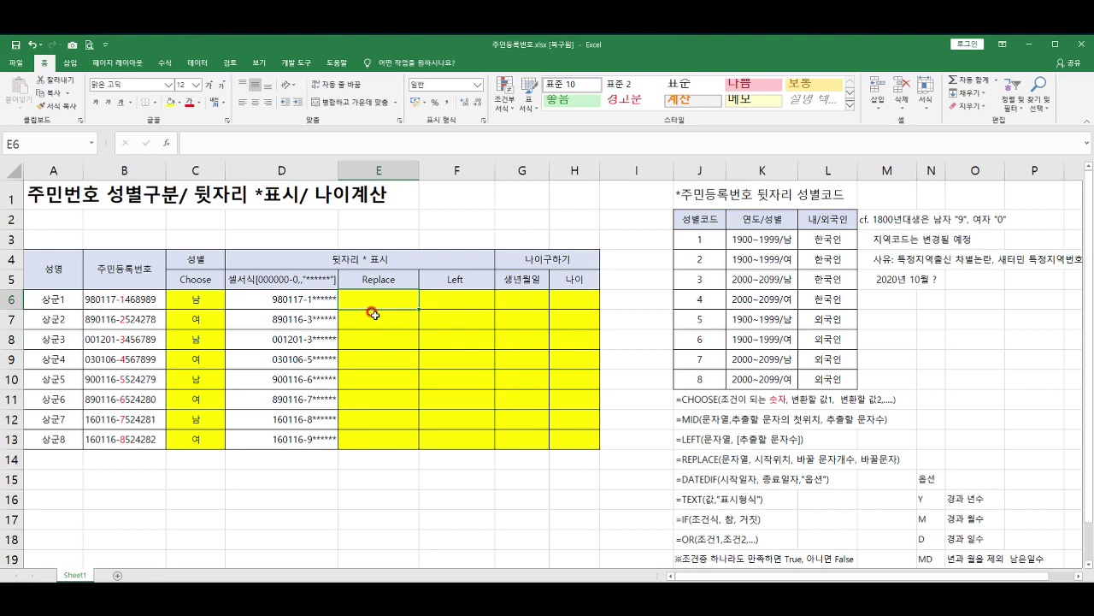
{"action": "left_click_drag", "start_coordinate": [289, 295], "coordinate": [283, 438]}
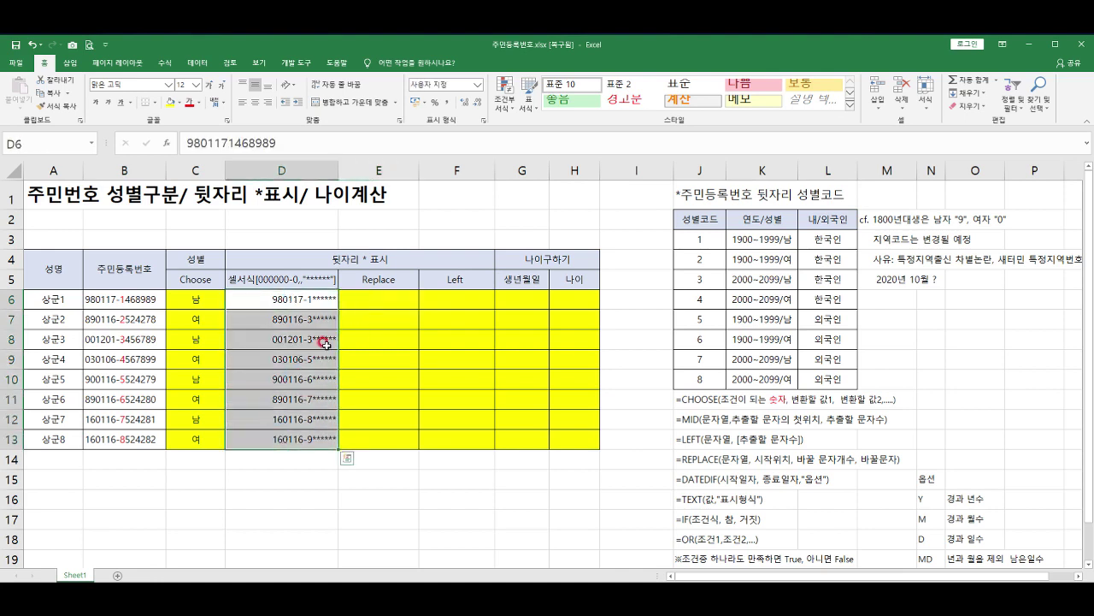
- Begin a REPLACE formula in E6 with B6 as its old-text argument
{"action": "left_click", "coordinate": [352, 299]}
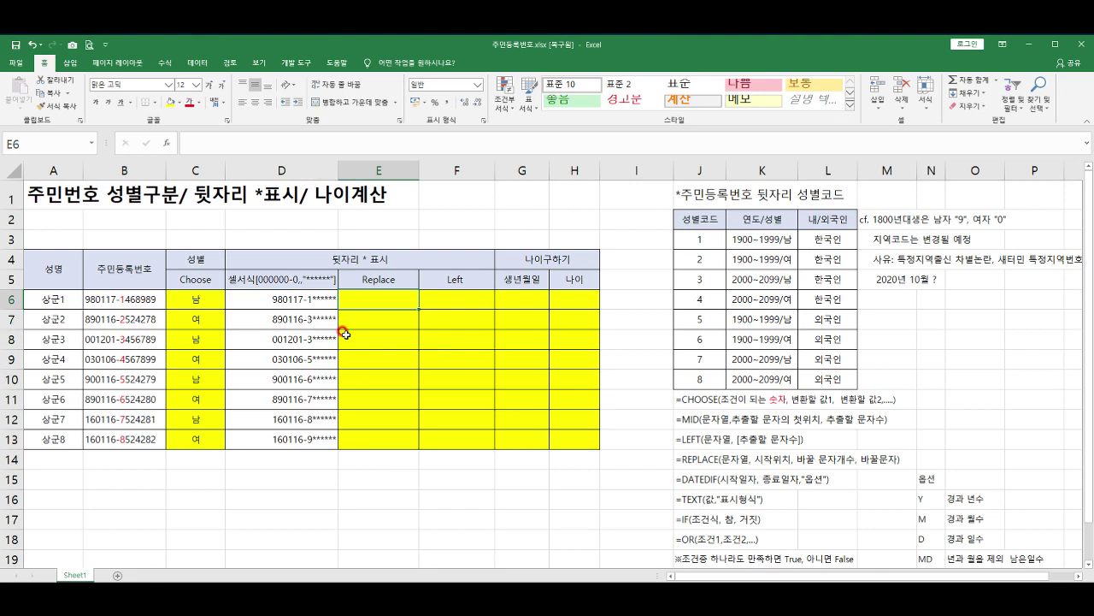
{"action": "type", "text": "="}
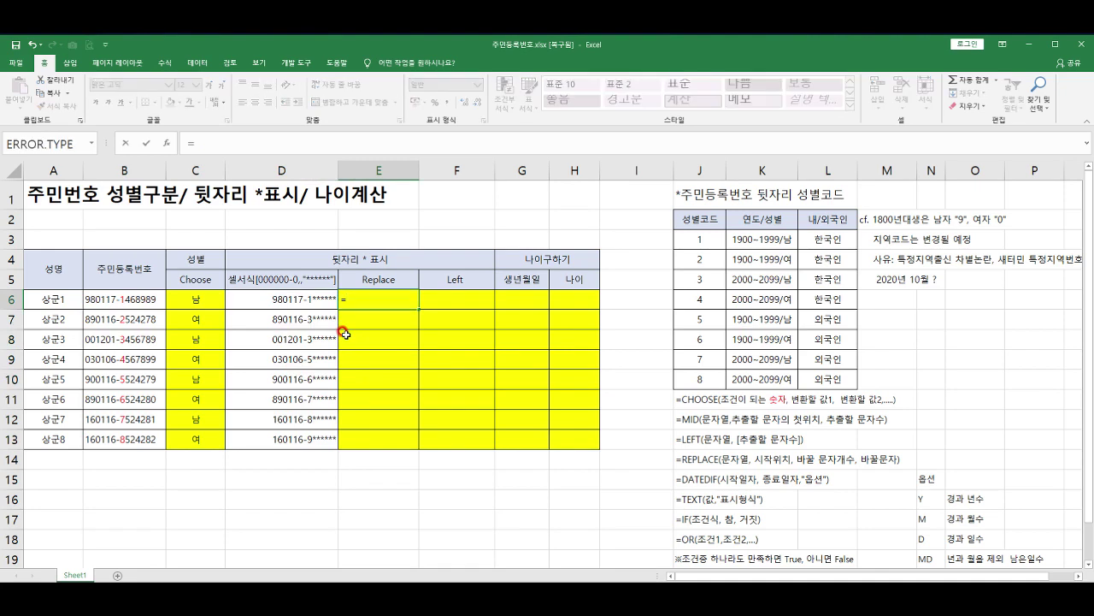
{"action": "type", "text": "re"}
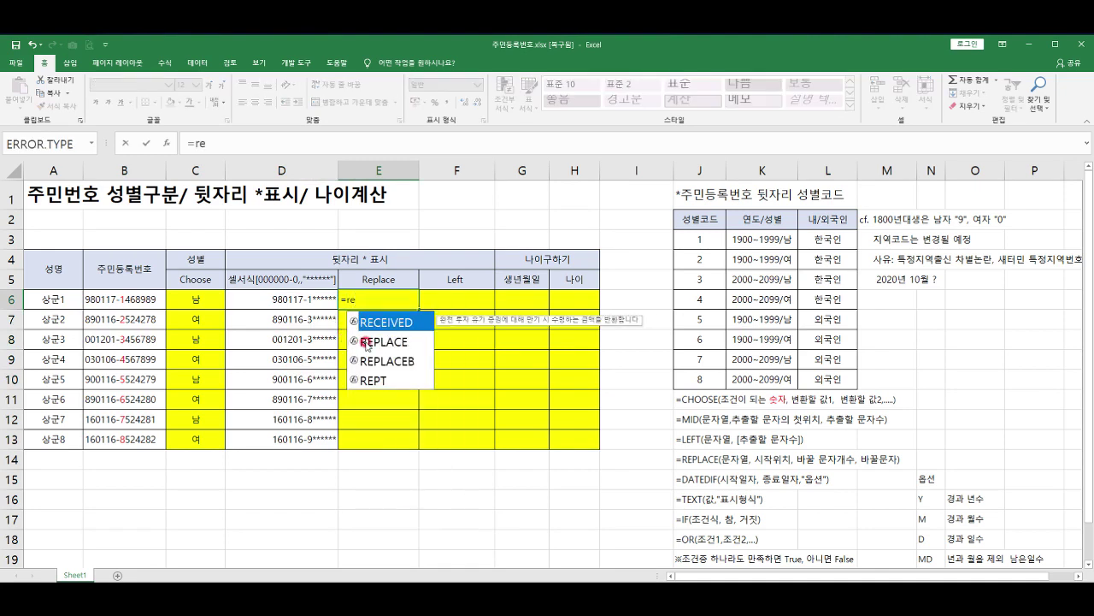
{"action": "left_click", "coordinate": [383, 341]}
{"action": "double_click", "coordinate": [383, 341]}
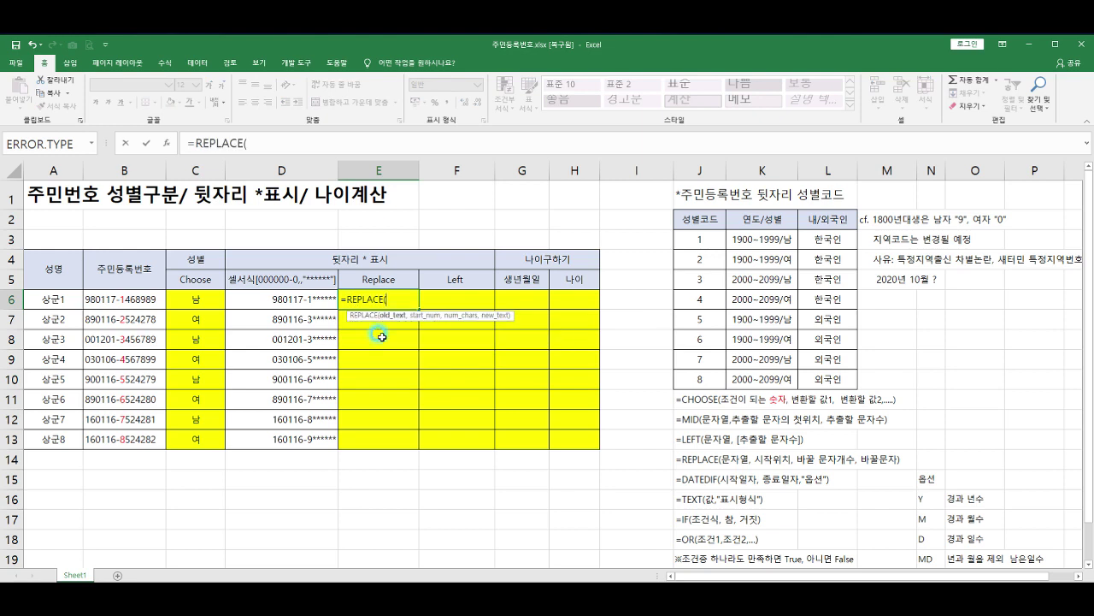
{"action": "left_click", "coordinate": [106, 300]}
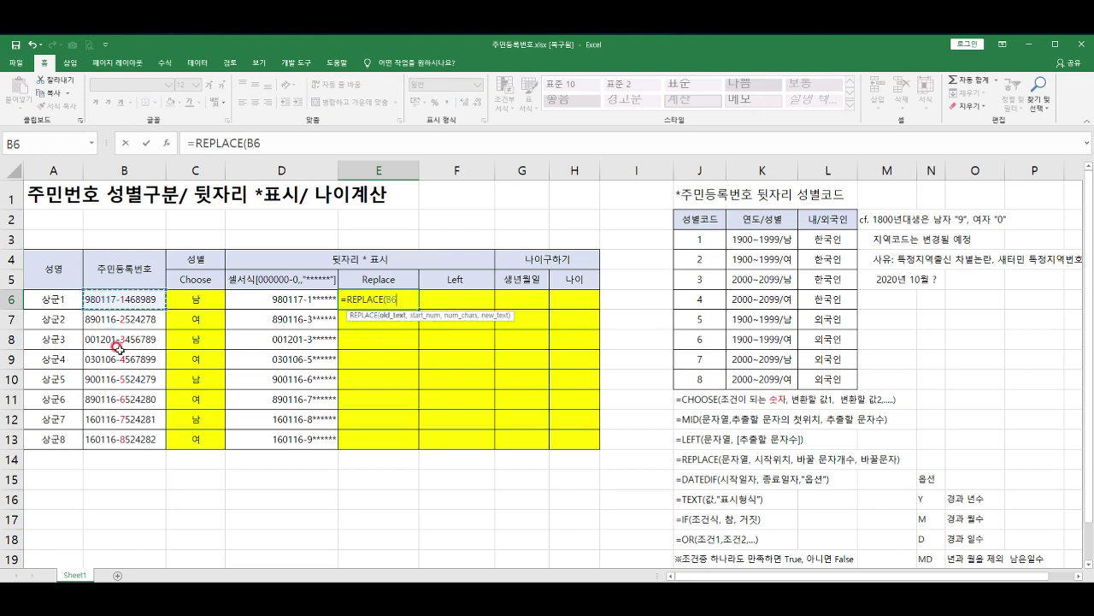
{"action": "type", "text": ","}
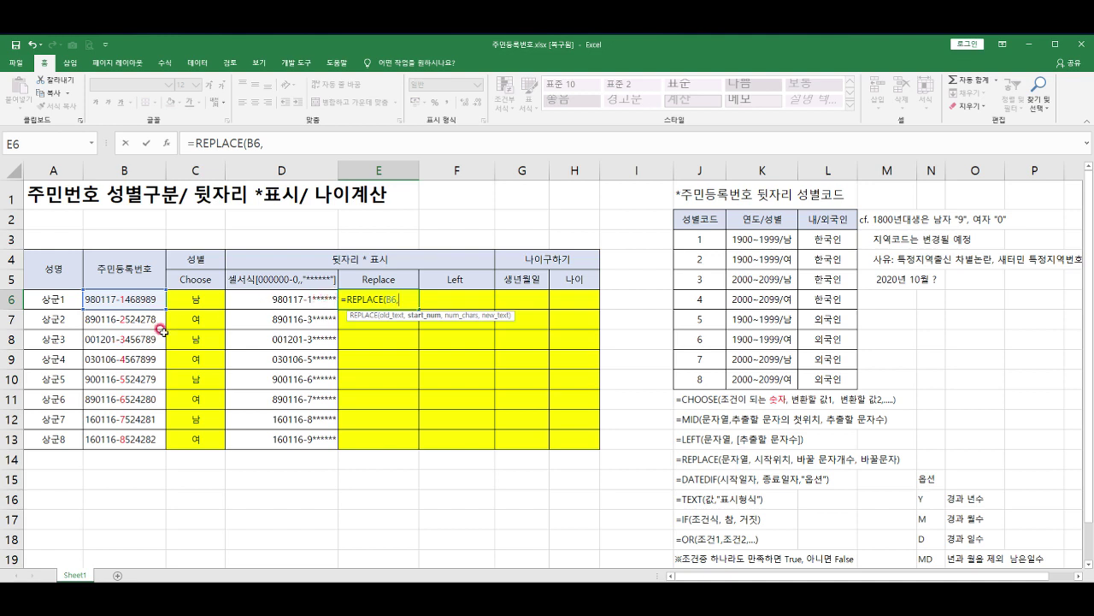
- Complete the E6 formula with start position 9, 6 characters to replace and "******" as the new text
{"action": "type", "text": "9,6"}
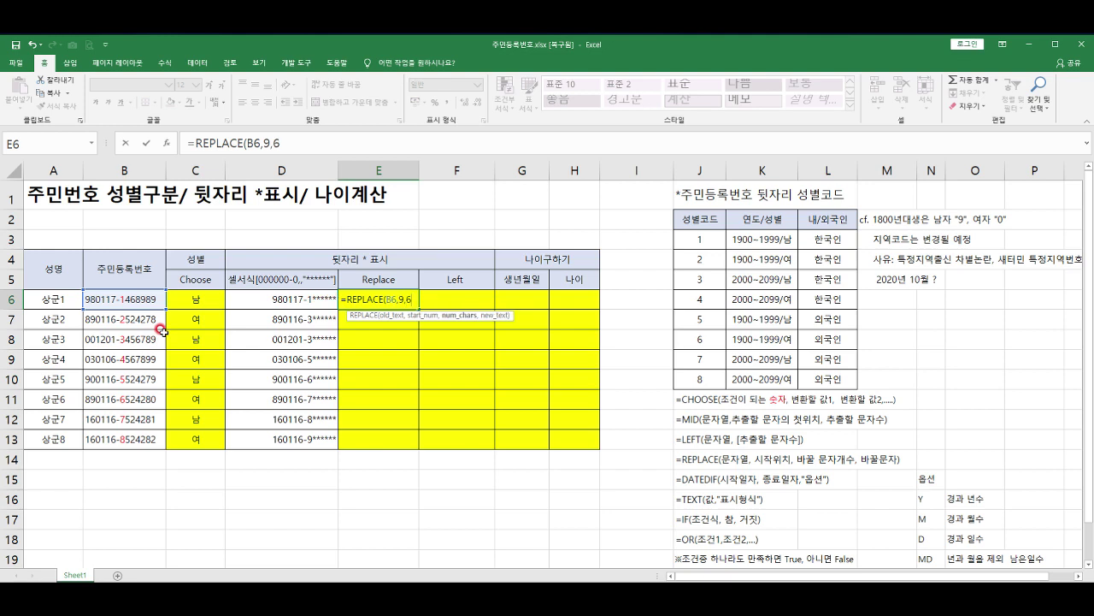
{"action": "type", "text": ",\"******"}
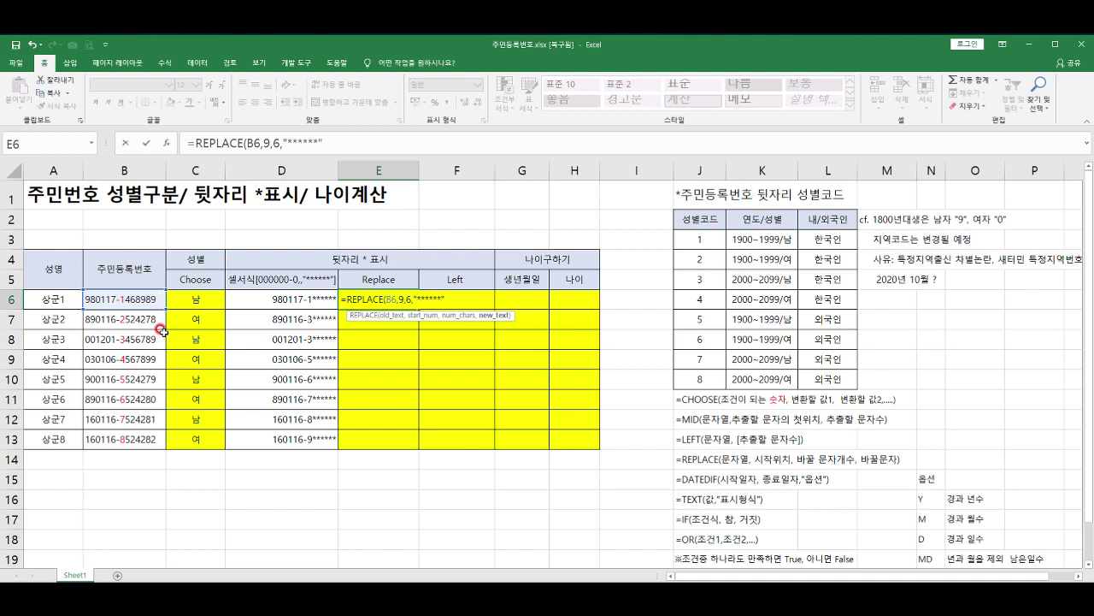
{"action": "type", "text": "\")"}
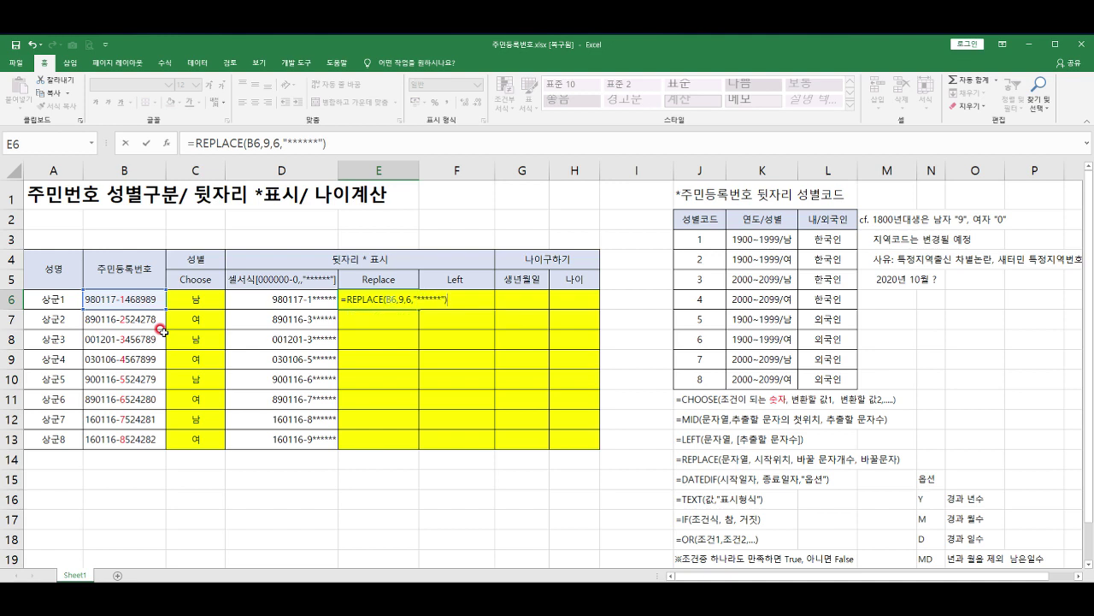
{"action": "key", "text": "Return"}
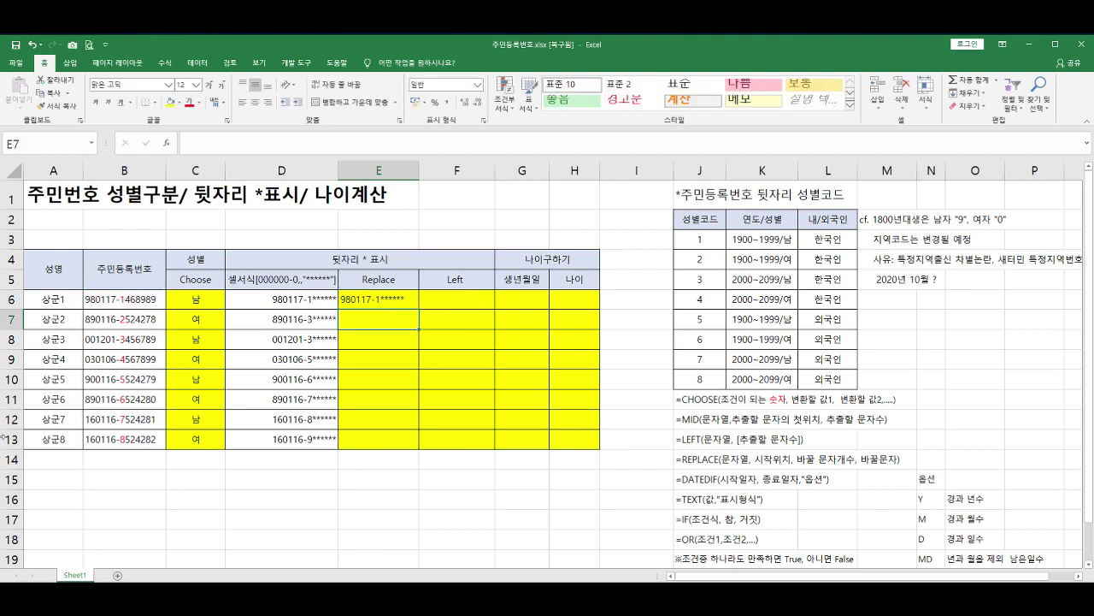
- Fill the REPLACE formula from E6 down through E13 and compare the results with the formatted numbers in D6:D13
{"action": "left_click", "coordinate": [402, 304]}
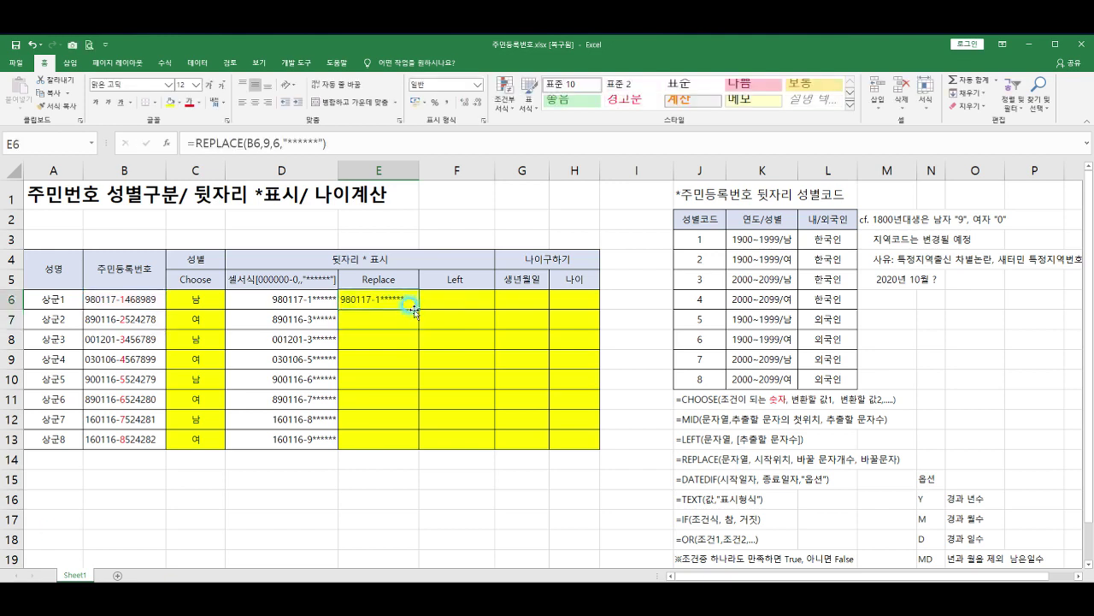
{"action": "left_click_drag", "start_coordinate": [418, 308], "coordinate": [399, 454]}
{"action": "left_click_drag", "start_coordinate": [267, 292], "coordinate": [272, 440]}
{"action": "left_click_drag", "start_coordinate": [373, 303], "coordinate": [367, 437]}
{"action": "left_click", "coordinate": [296, 304]}
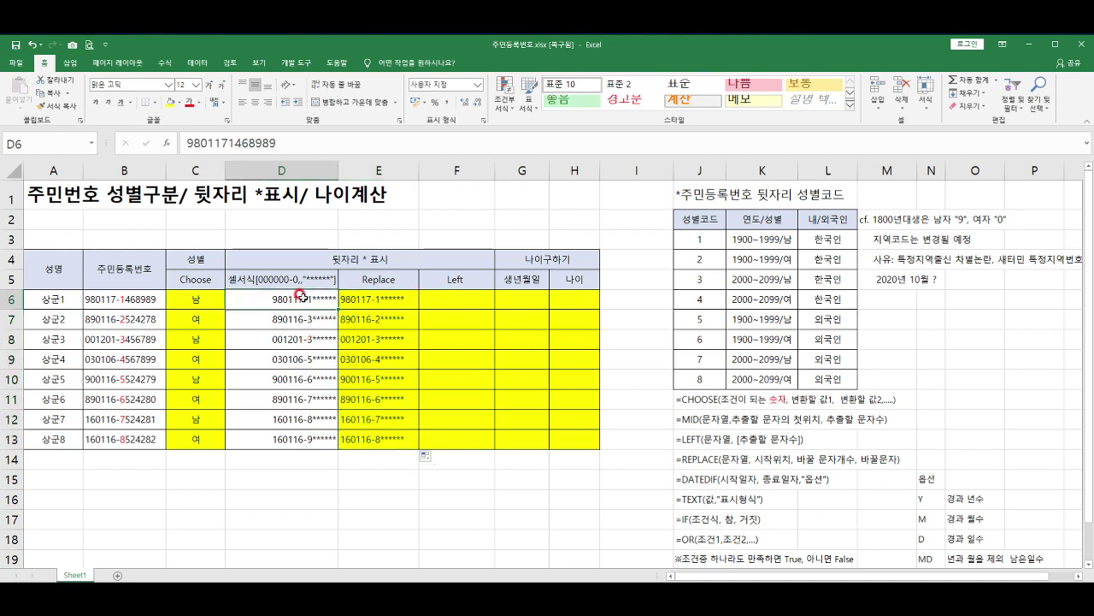
{"action": "left_click_drag", "start_coordinate": [301, 298], "coordinate": [308, 436]}
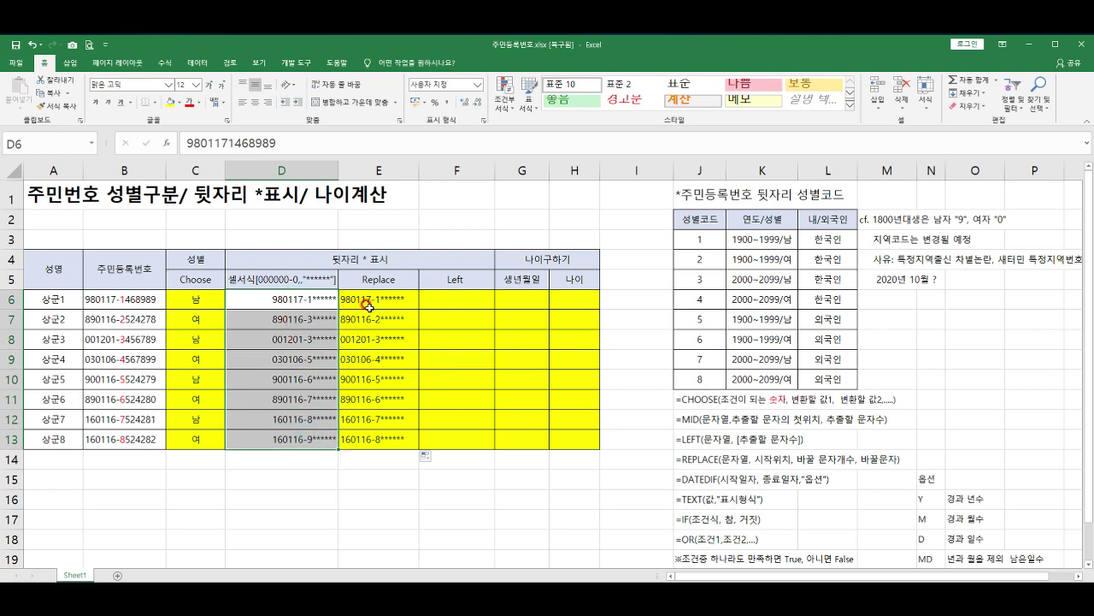
{"action": "left_click", "coordinate": [320, 301]}
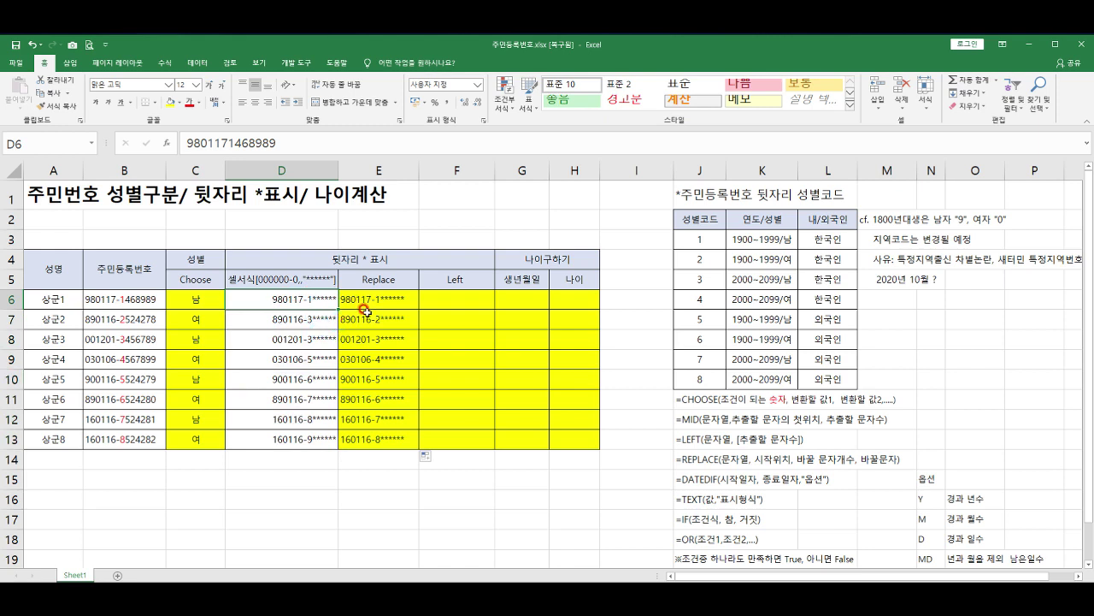
{"action": "left_click_drag", "start_coordinate": [304, 316], "coordinate": [295, 446]}
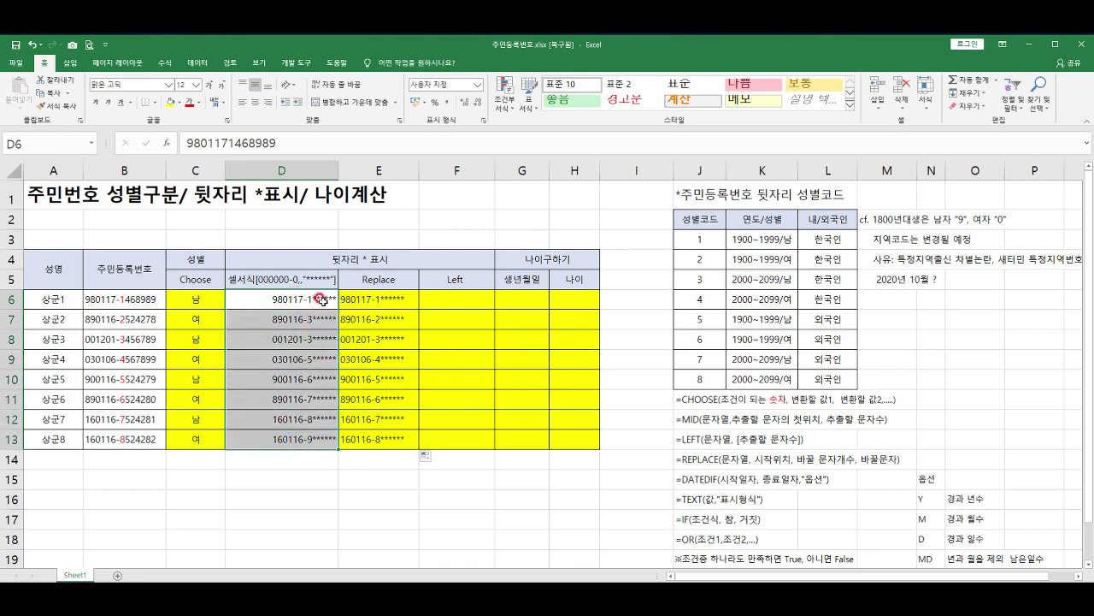
- Begin a LEFT formula in F6 with B6 as its text argument
{"action": "left_click_drag", "start_coordinate": [367, 296], "coordinate": [368, 436]}
{"action": "left_click", "coordinate": [473, 294]}
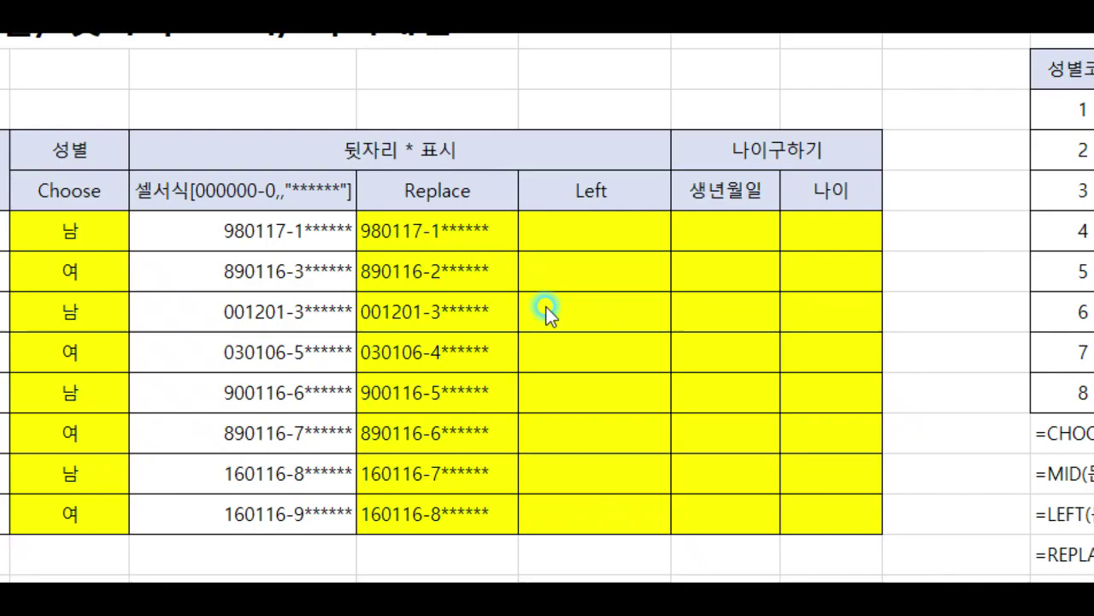
{"action": "left_click", "coordinate": [449, 301]}
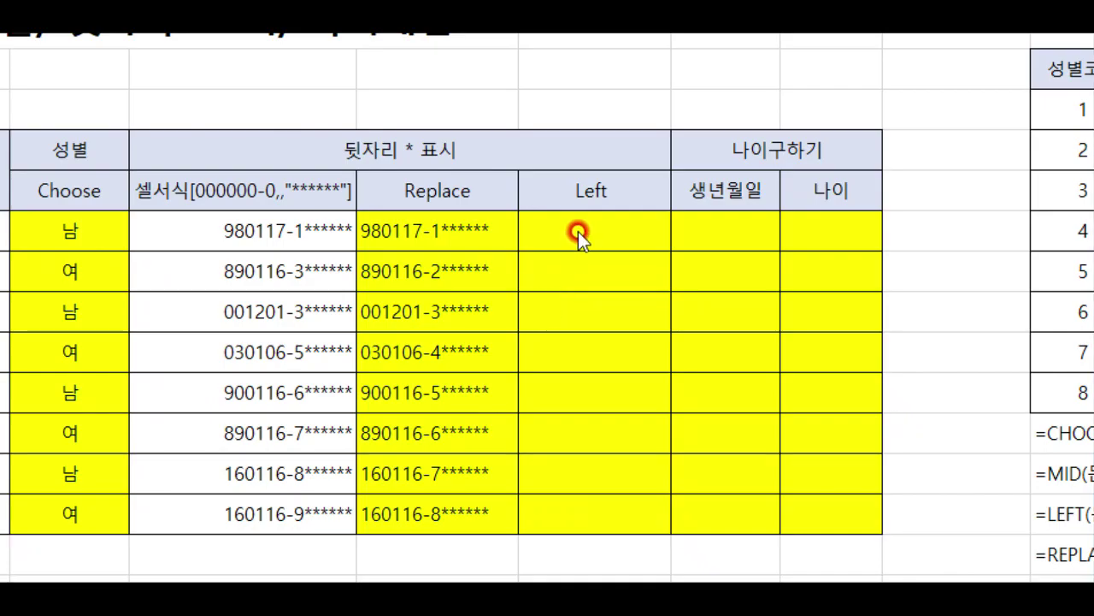
{"action": "left_click", "coordinate": [575, 231]}
{"action": "type", "text": "=le"}
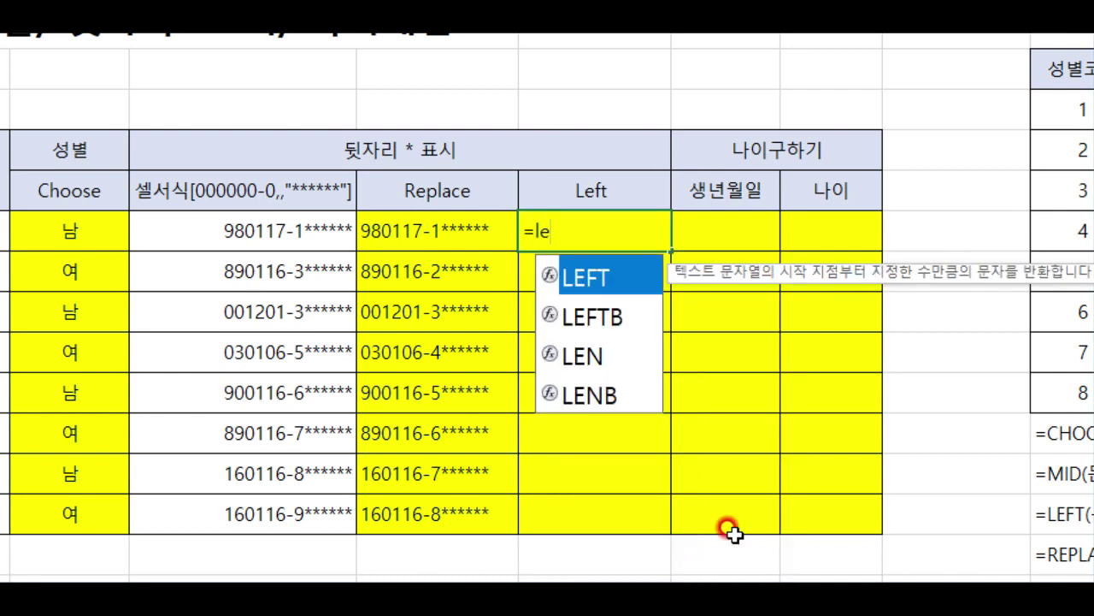
{"action": "double_click", "coordinate": [594, 276]}
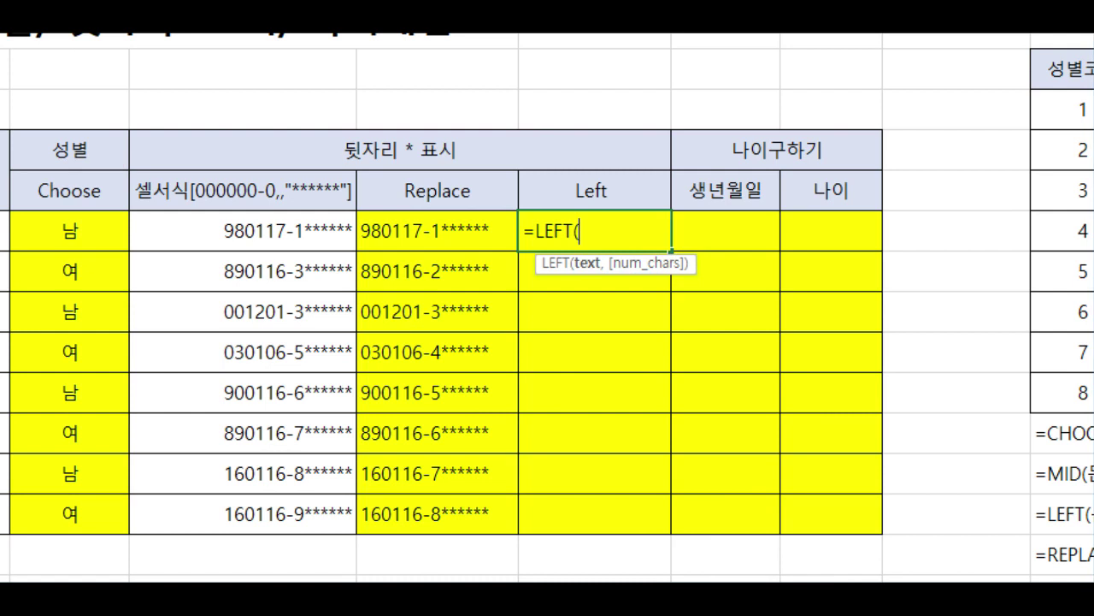
{"action": "left_click", "coordinate": [5, 231]}
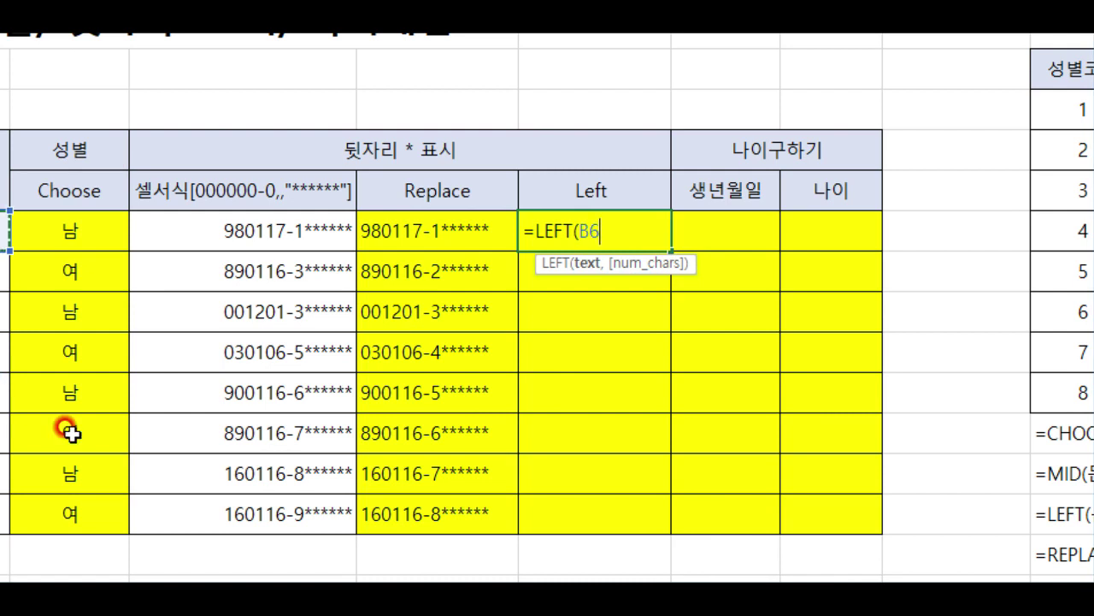
- Complete the F6 formula so it takes 8 characters and appends "******" with the & operator
{"action": "type", "text": ","}
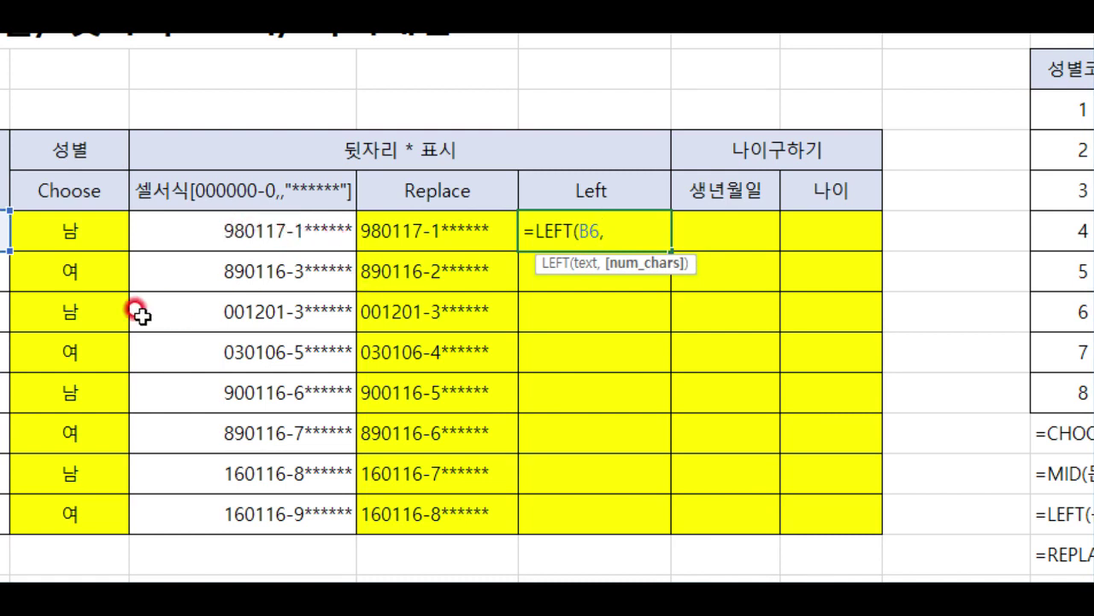
{"action": "type", "text": "8)"}
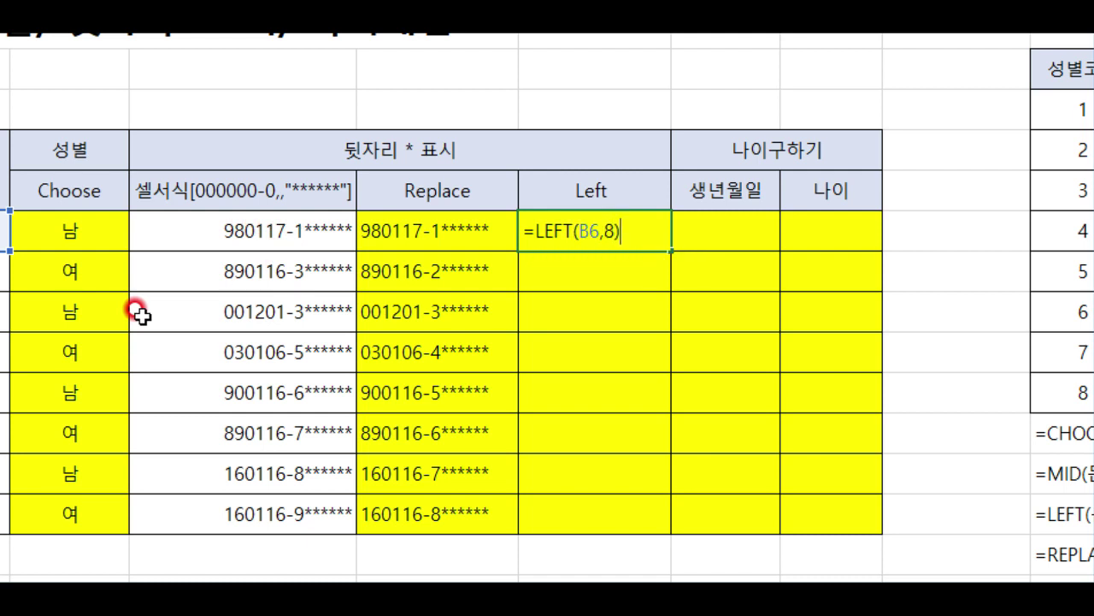
{"action": "type", "text": "&\"******\""}
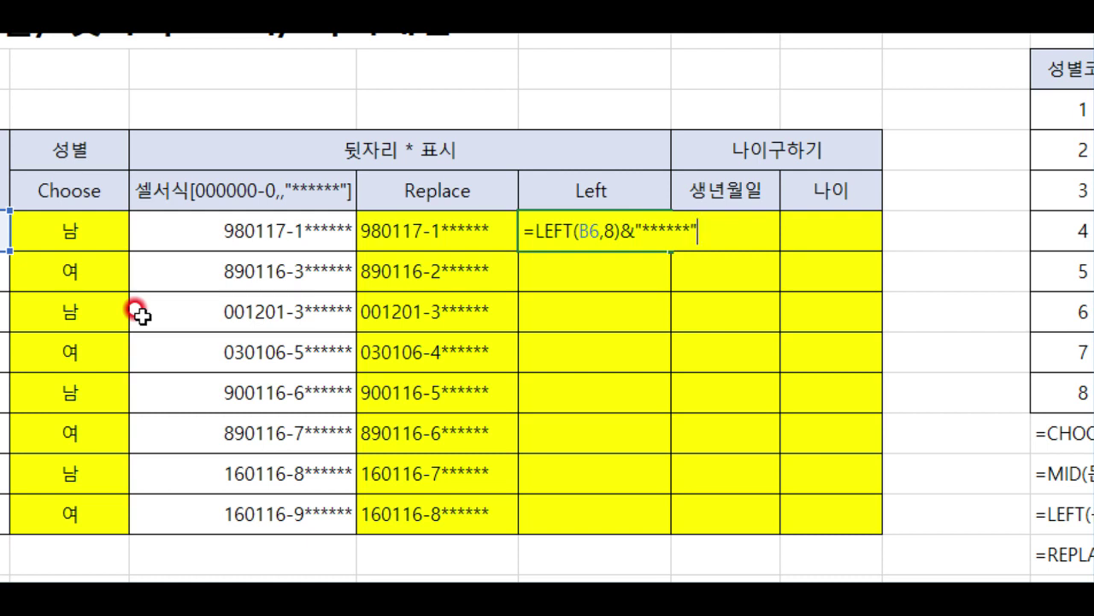
{"action": "key", "text": "Return"}
{"action": "type", "text": "."}
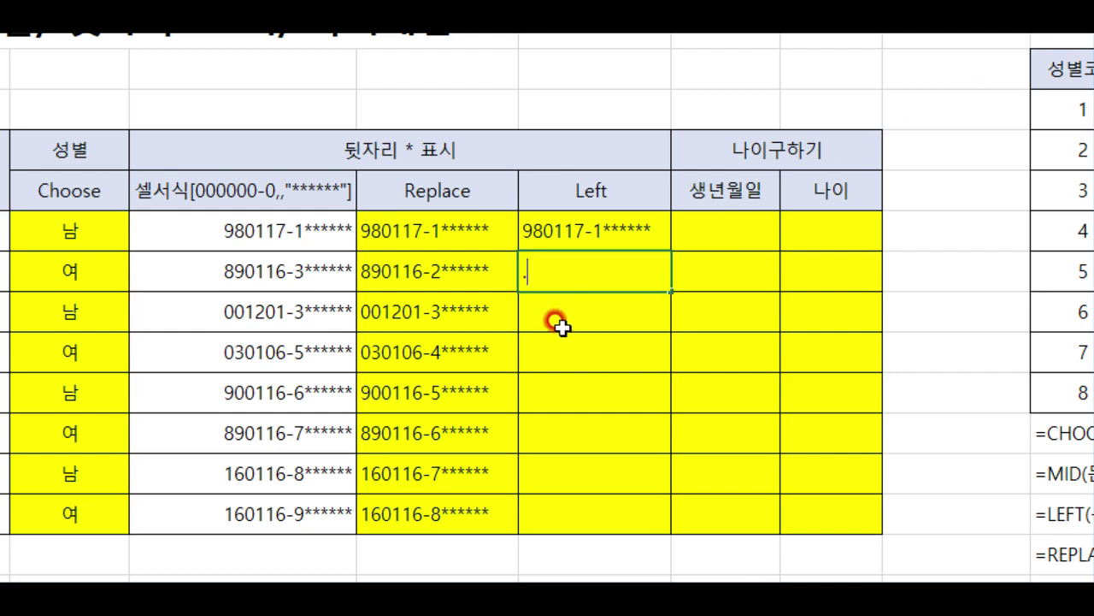
- Fill the LEFT formula from F6 down through F13
{"action": "left_click", "coordinate": [568, 234]}
{"action": "left_click_drag", "start_coordinate": [669, 250], "coordinate": [659, 525]}
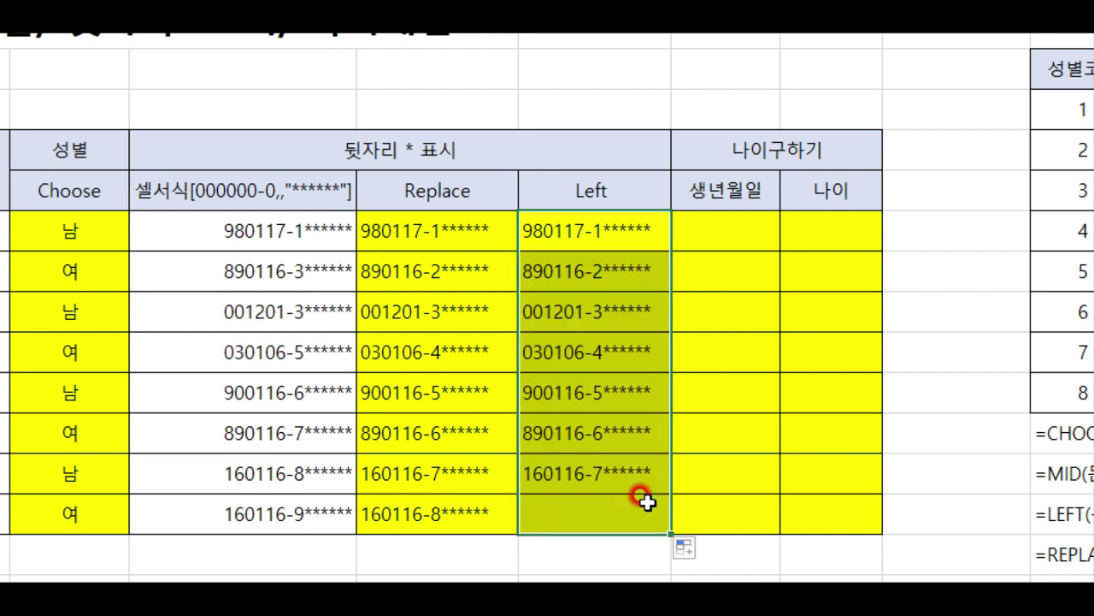
{"action": "left_click", "coordinate": [567, 294]}
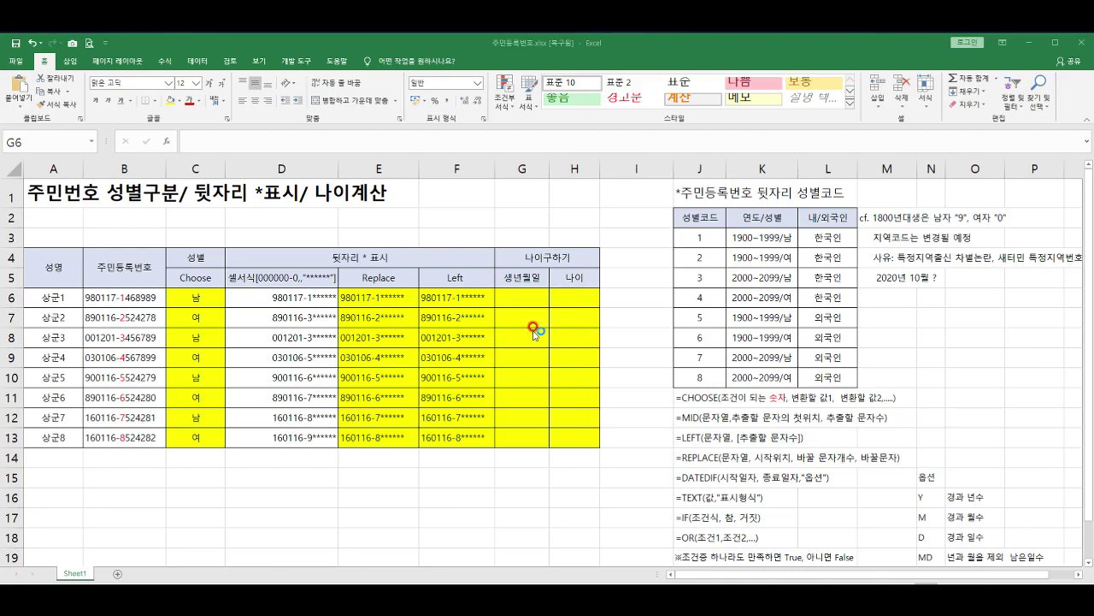
{"action": "left_click", "coordinate": [725, 231]}
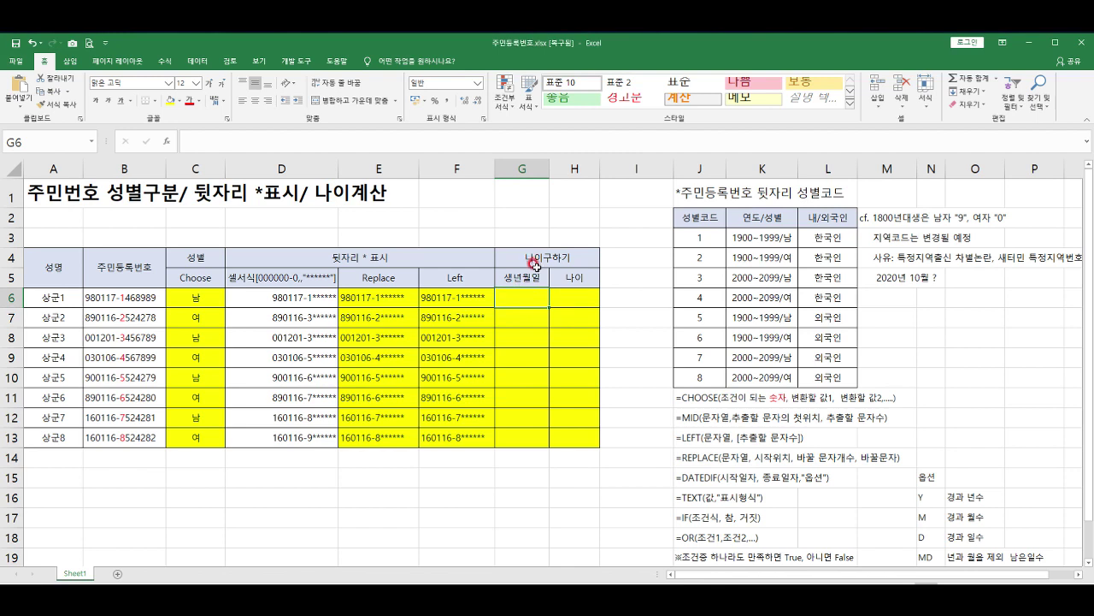
{"action": "left_click_drag", "start_coordinate": [517, 295], "coordinate": [520, 438]}
{"action": "left_click_drag", "start_coordinate": [96, 297], "coordinate": [114, 442]}
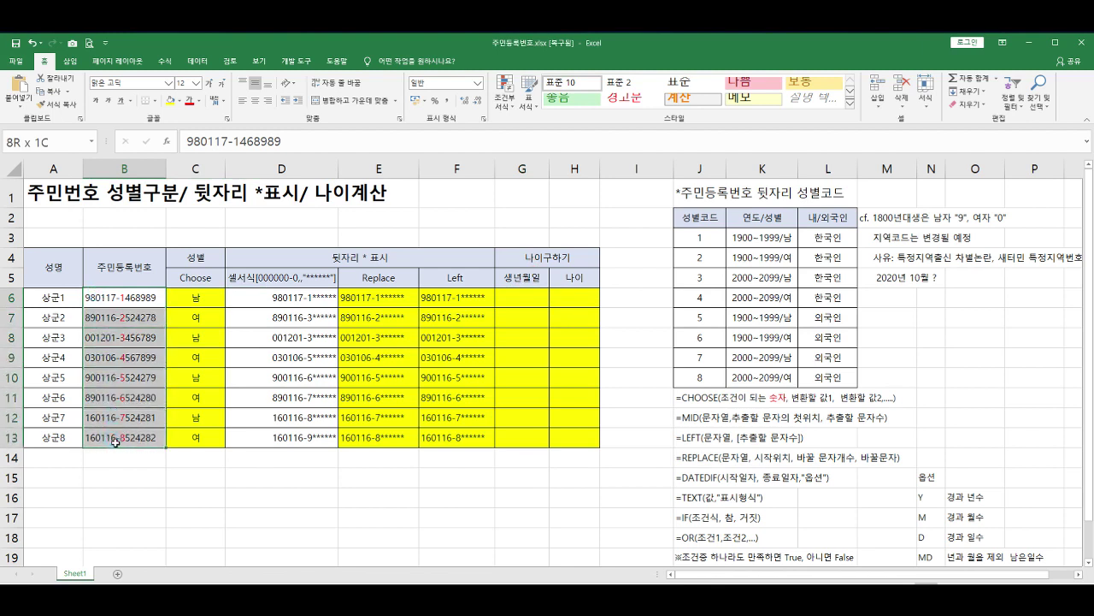
{"action": "left_click", "coordinate": [89, 295]}
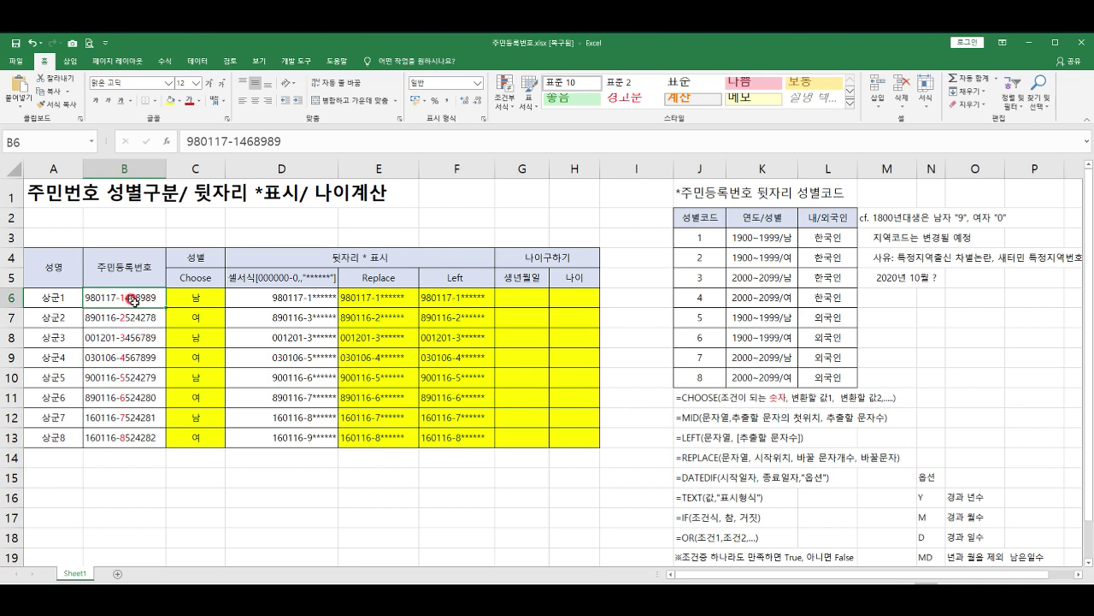
{"action": "left_click_drag", "start_coordinate": [134, 299], "coordinate": [137, 419]}
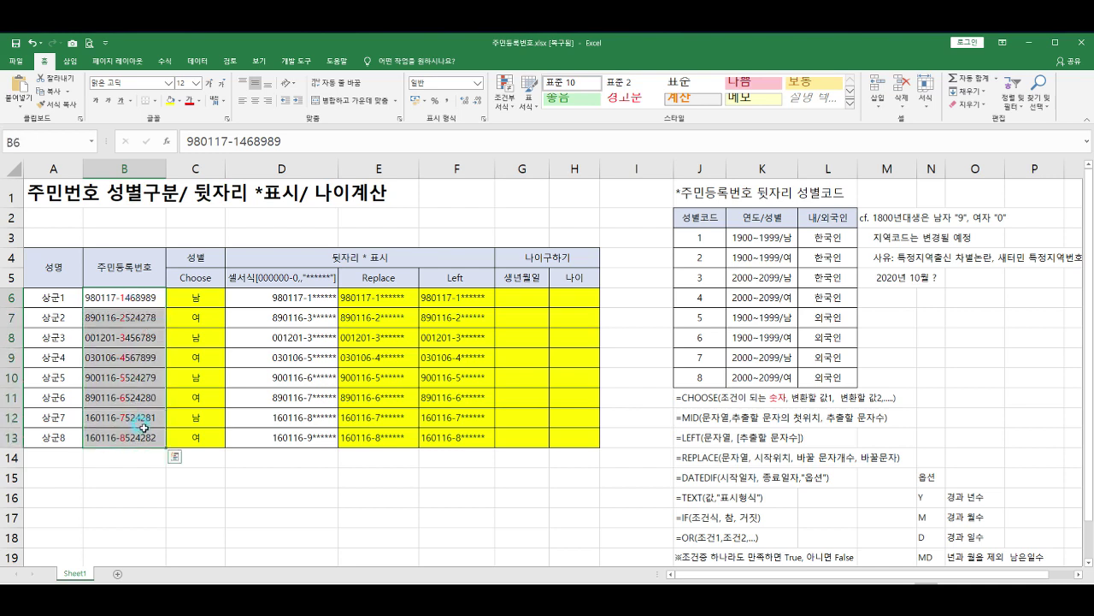
- Begin the birth date formula in G6 with an IF function and a nested OR as its logical test
{"action": "left_click", "coordinate": [519, 295]}
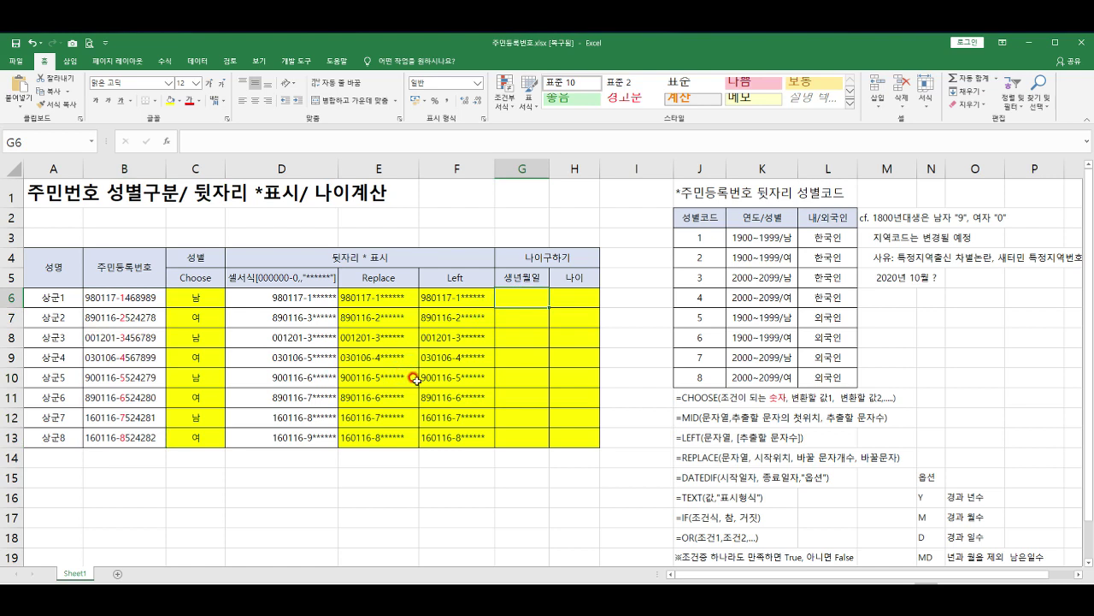
{"action": "type", "text": "="}
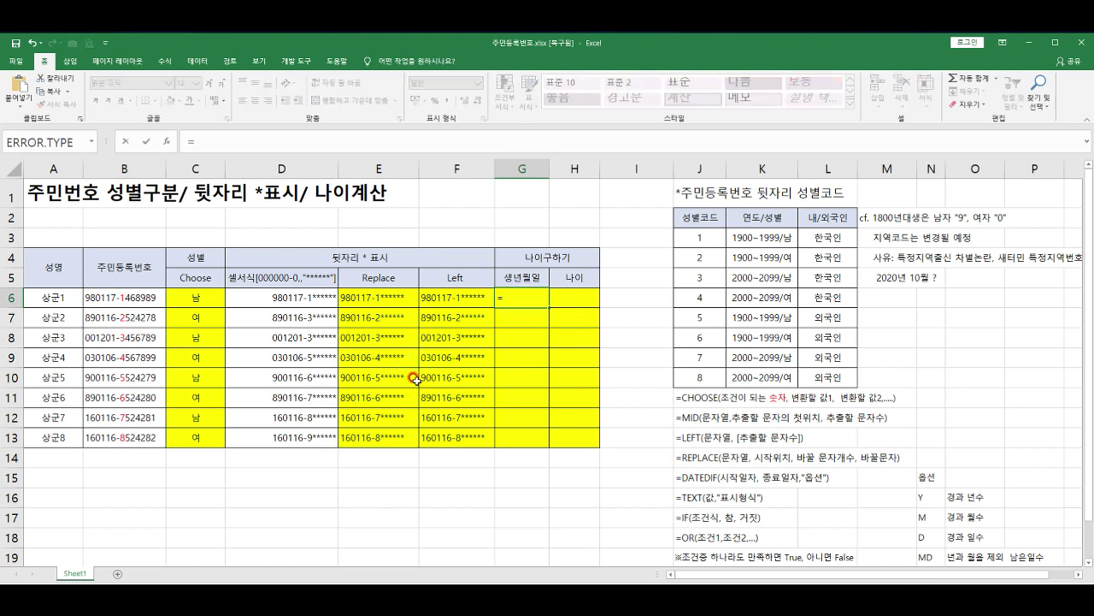
{"action": "type", "text": "if"}
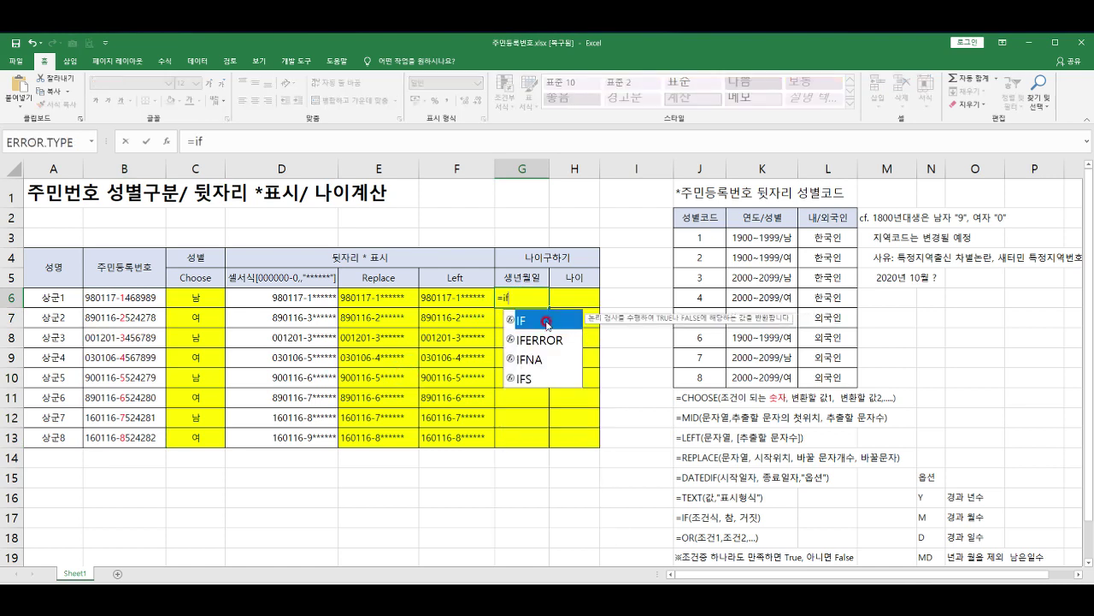
{"action": "double_click", "coordinate": [548, 325]}
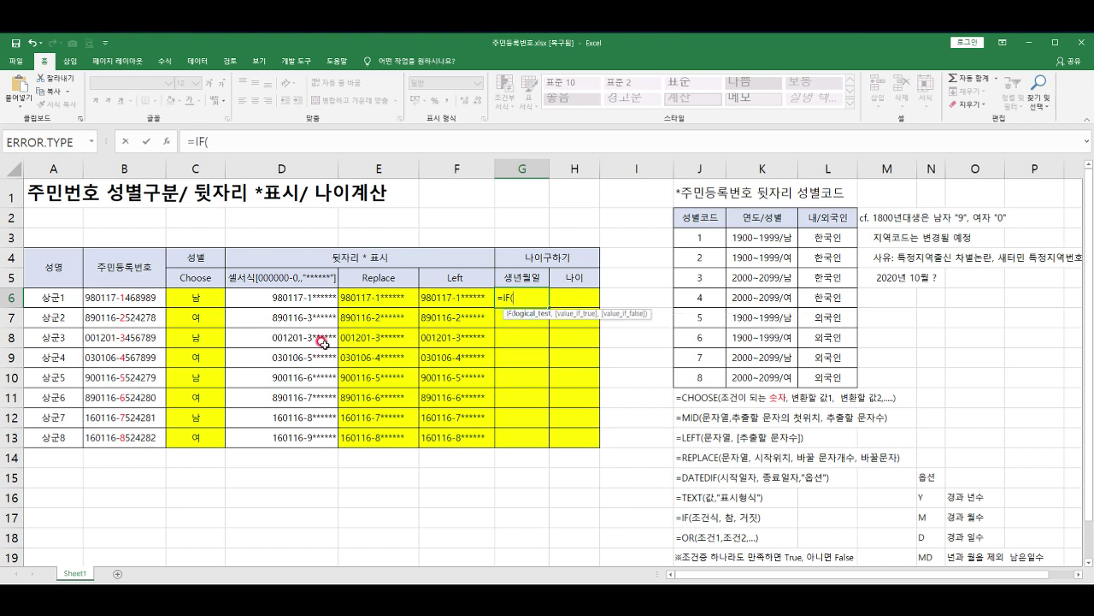
{"action": "type", "text": "of"}
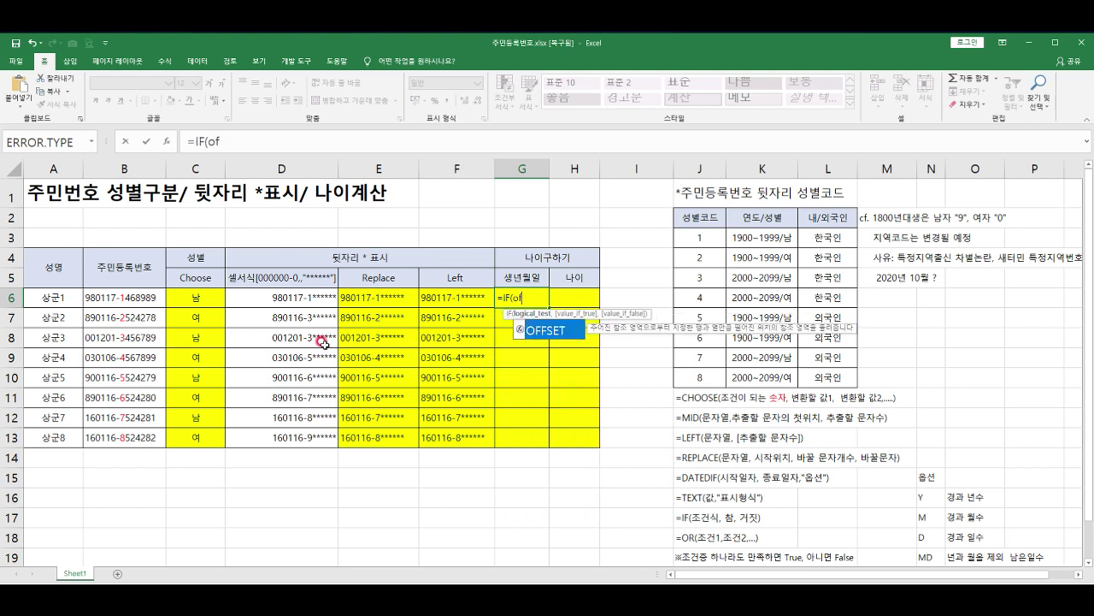
{"action": "key", "text": "BackSpace"}
{"action": "type", "text": "r"}
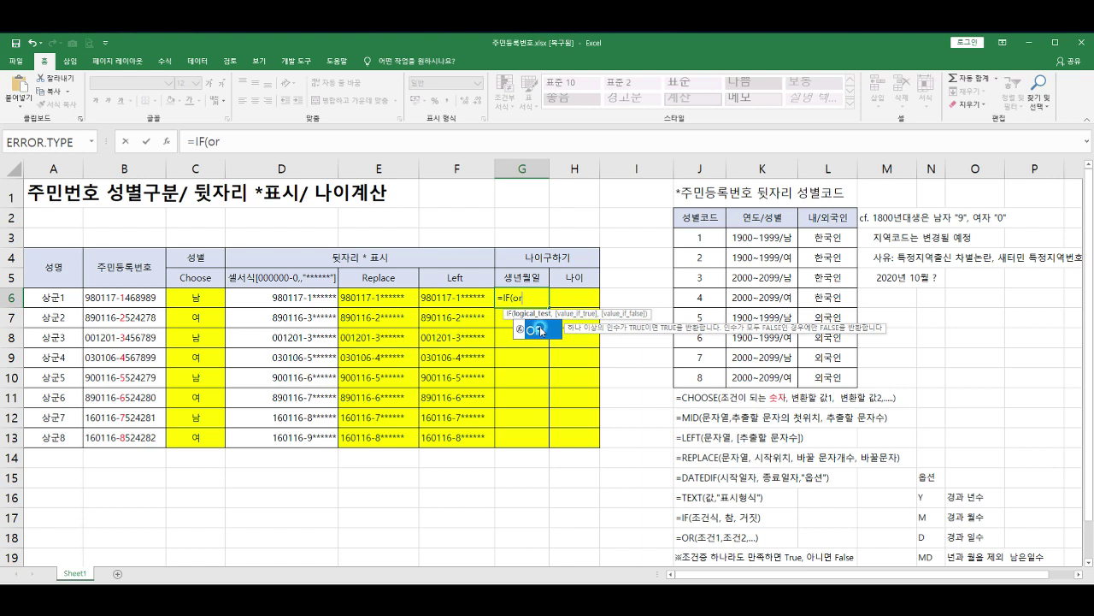
{"action": "double_click", "coordinate": [539, 330]}
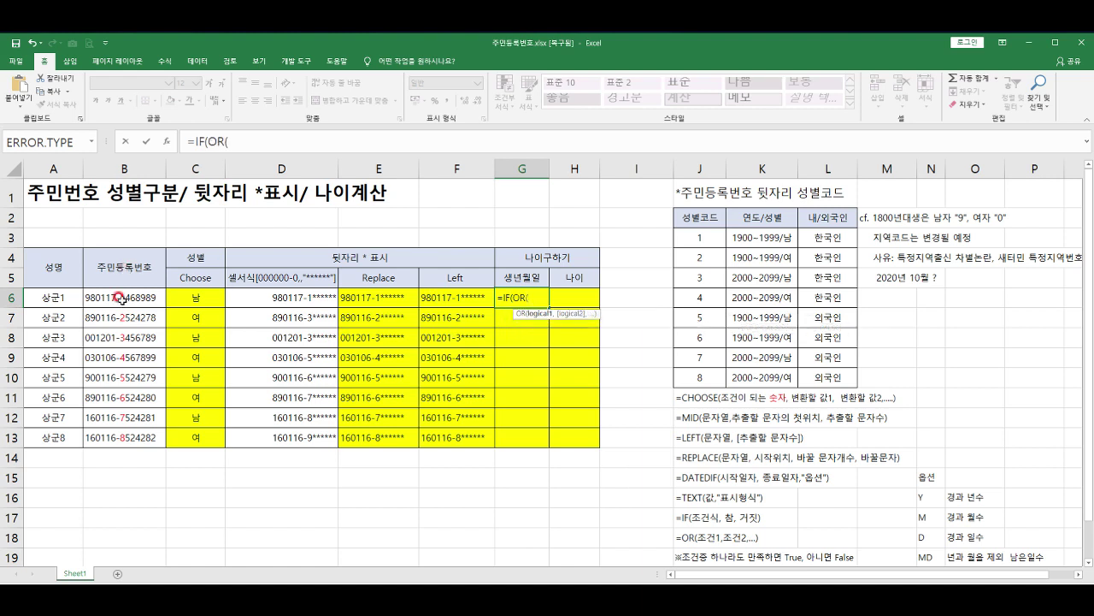
- Enter MID(B6,8,1)="1" as the first OR condition in the G6 formula
{"action": "type", "text": "mi"}
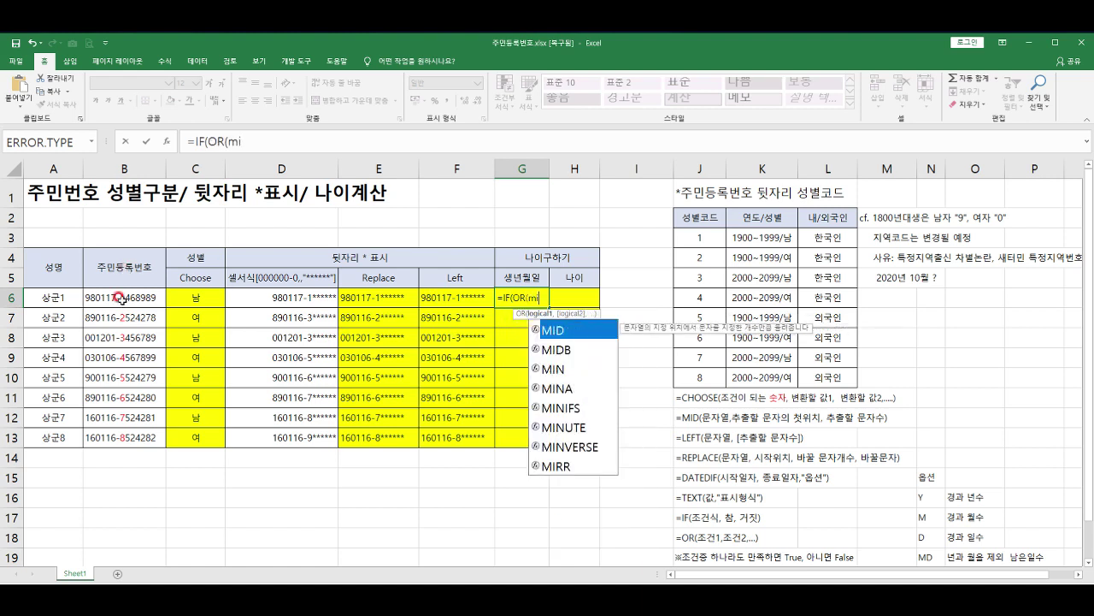
{"action": "double_click", "coordinate": [589, 330]}
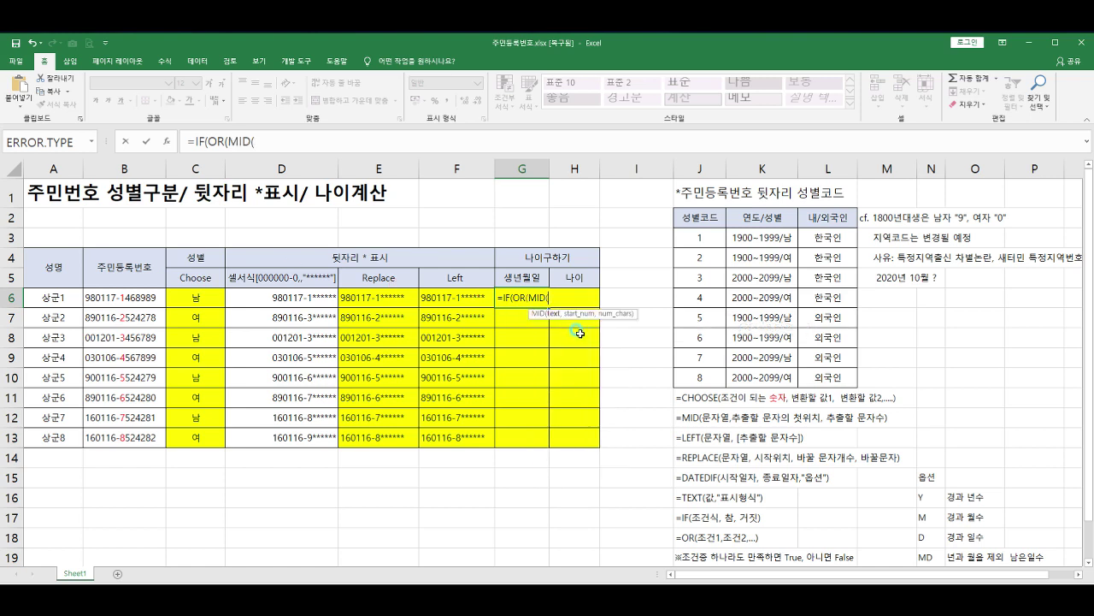
{"action": "left_click", "coordinate": [127, 297]}
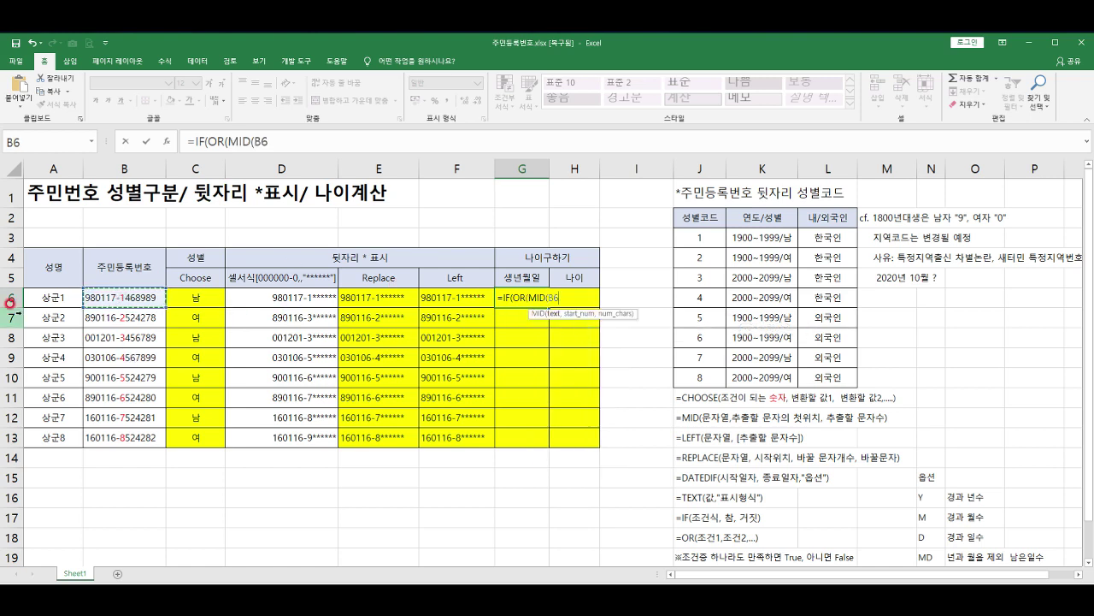
{"action": "type", "text": ","}
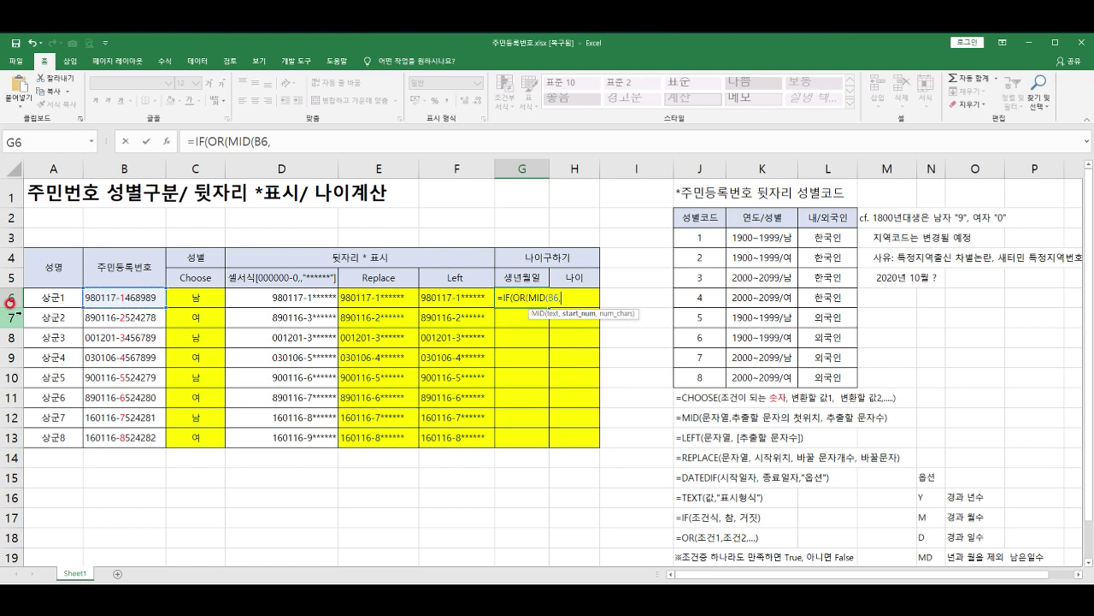
{"action": "type", "text": "8,1)=\"1"}
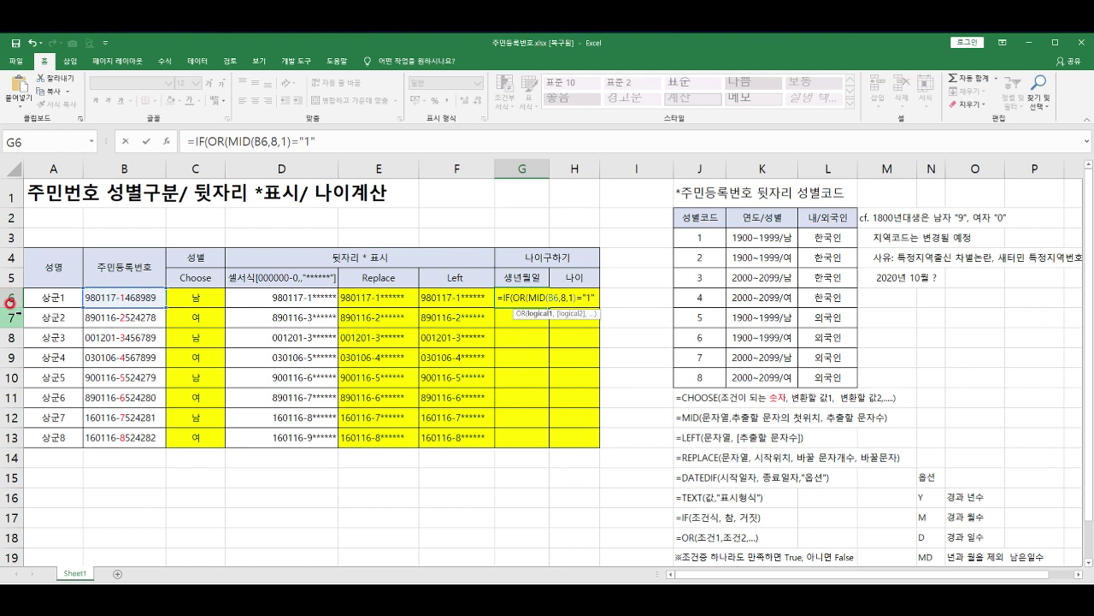
{"action": "left_click", "coordinate": [325, 141]}
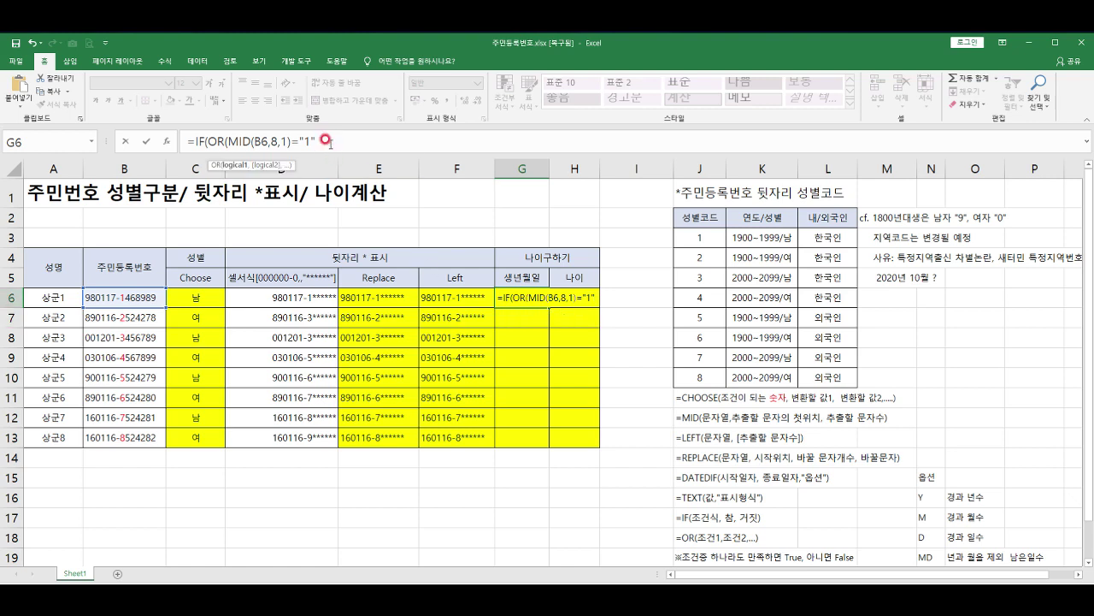
{"action": "type", "text": ","}
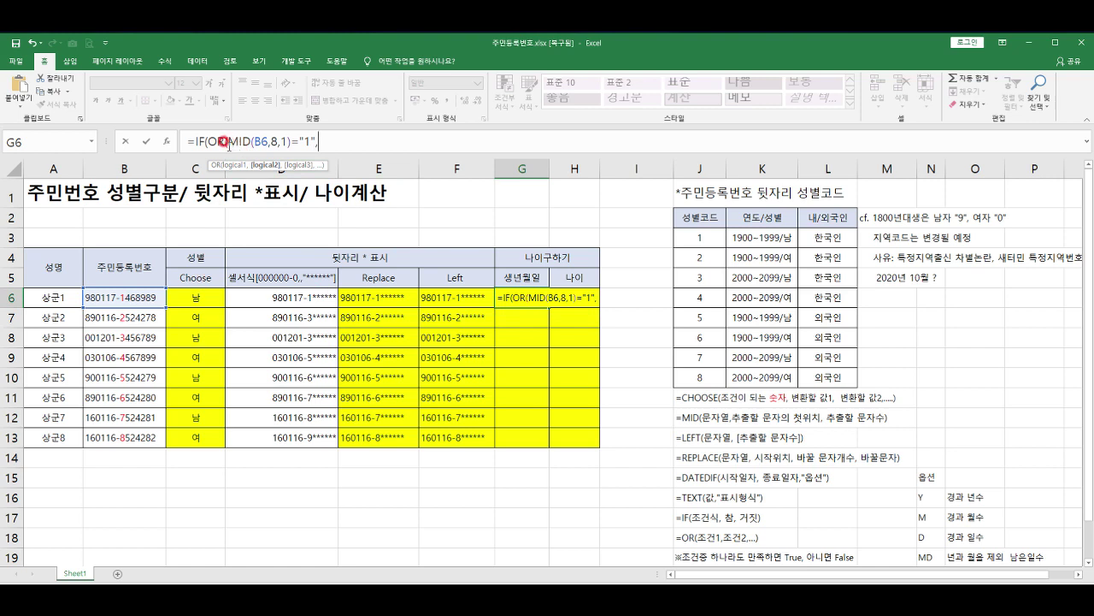
- Duplicate the MID condition within the OR in G6 and set the copy's comparison value to "2"
{"action": "left_click_drag", "start_coordinate": [226, 139], "coordinate": [329, 140]}
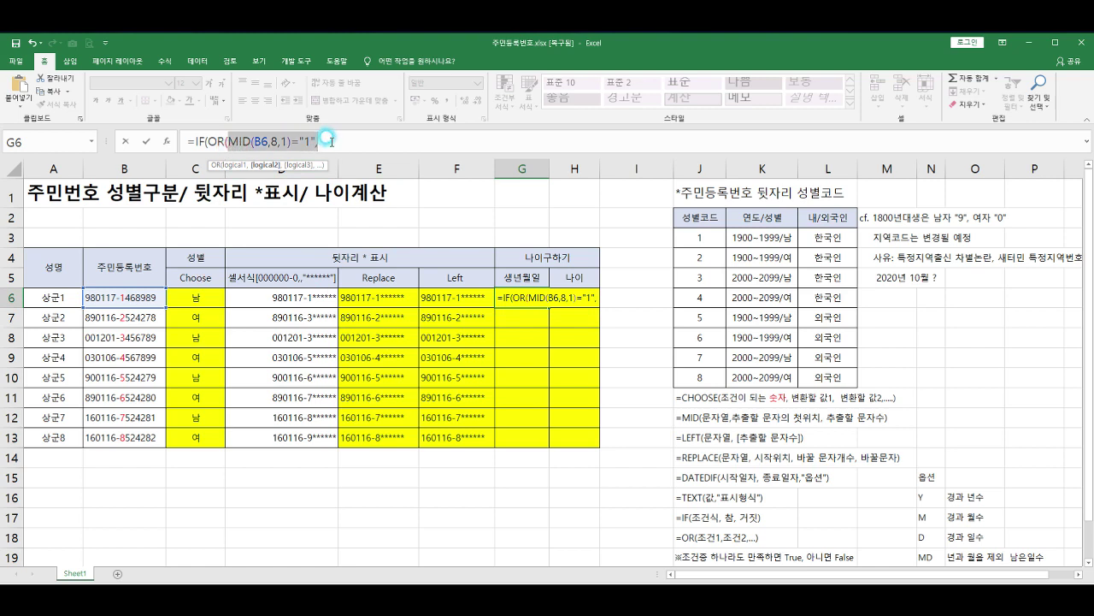
{"action": "key", "text": "ctrl+c"}
{"action": "left_click", "coordinate": [323, 140]}
{"action": "key", "text": "ctrl+v"}
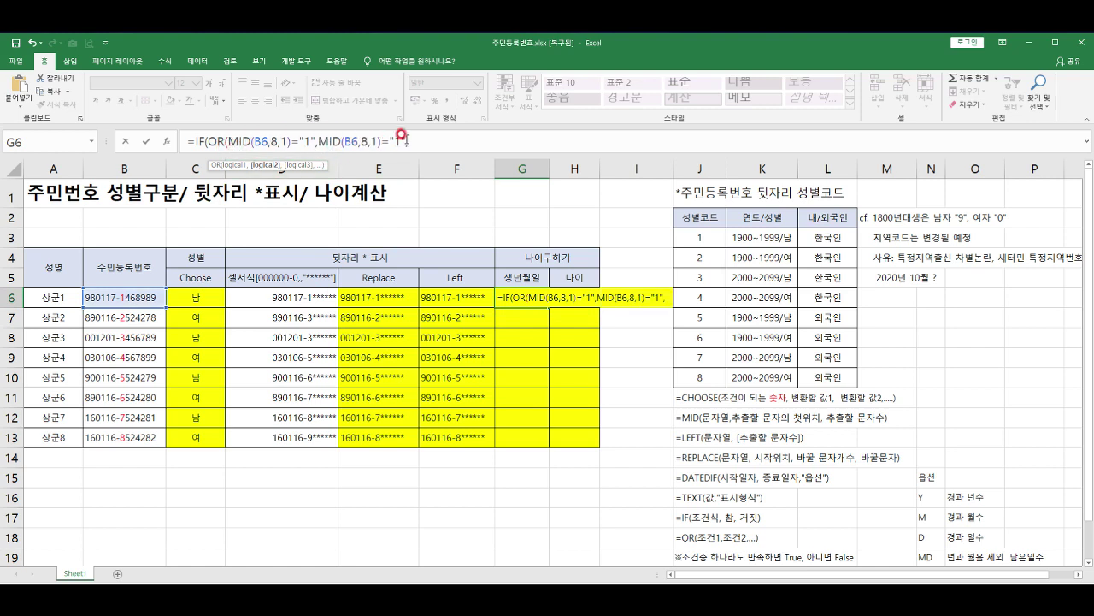
{"action": "type", "text": "2"}
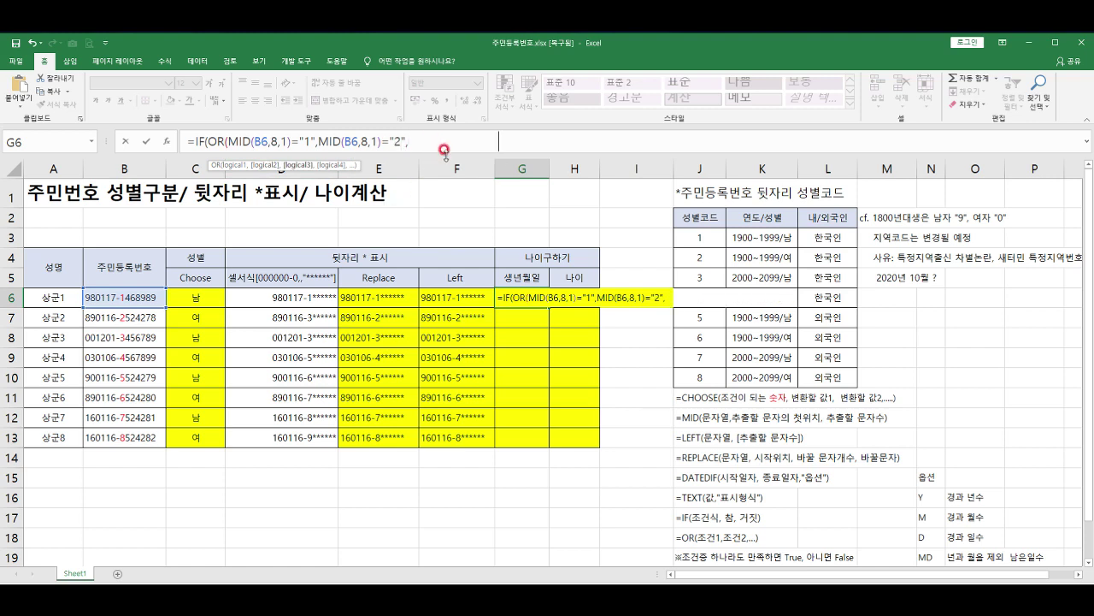
- Add MID(B6,8,1) conditions for "5" and "6" to the G6 formula and close the OR test
{"action": "key", "text": "ctrl+v"}
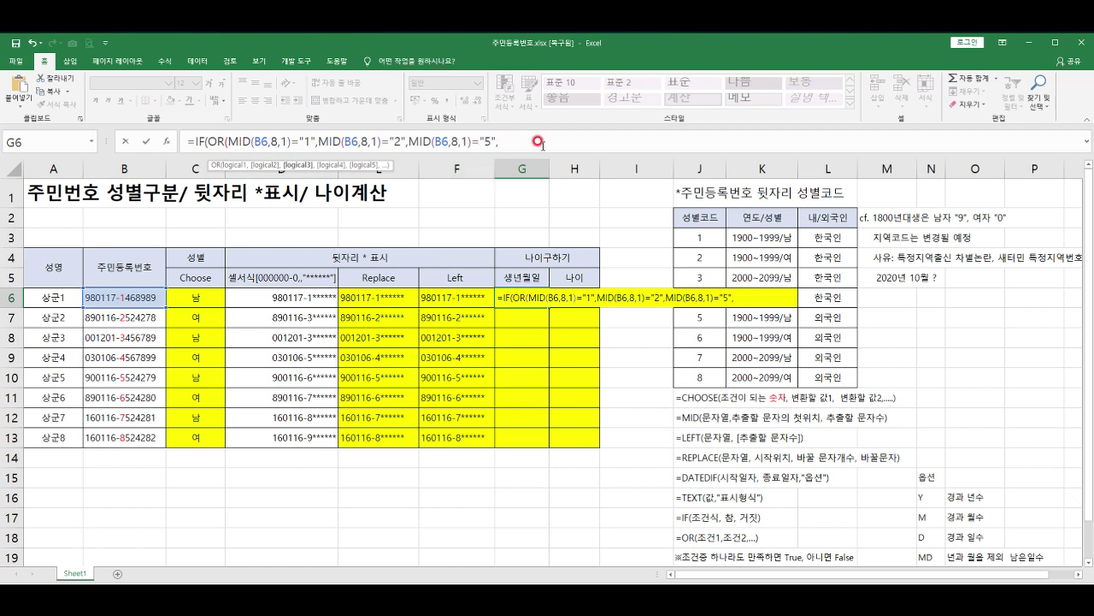
{"action": "key", "text": "ctrl+v"}
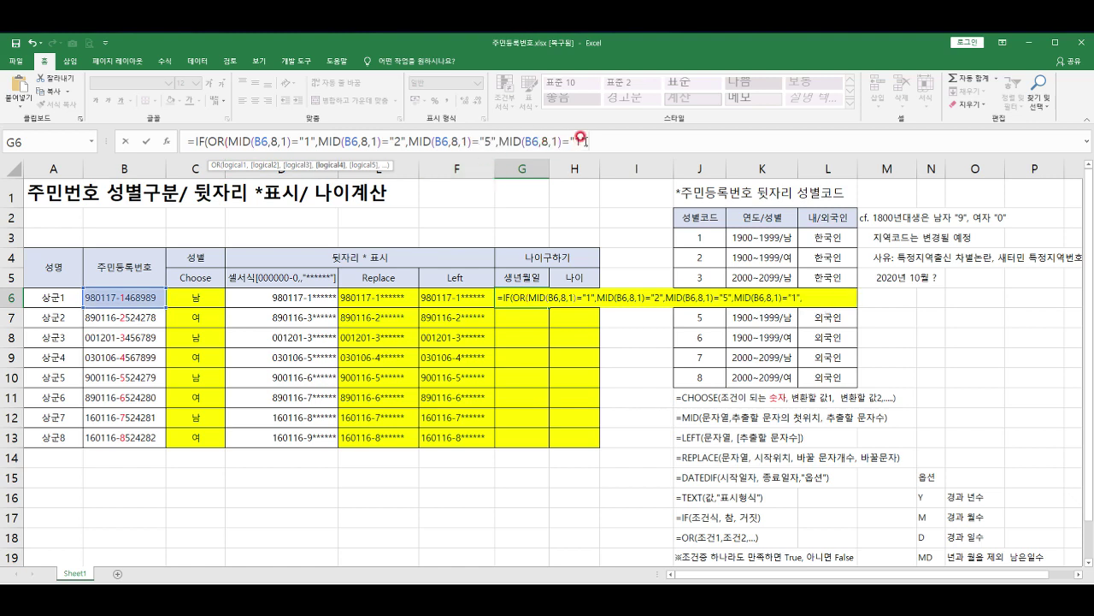
{"action": "type", "text": "6"}
{"action": "key", "text": "BackSpace"}
{"action": "type", "text": "),"}
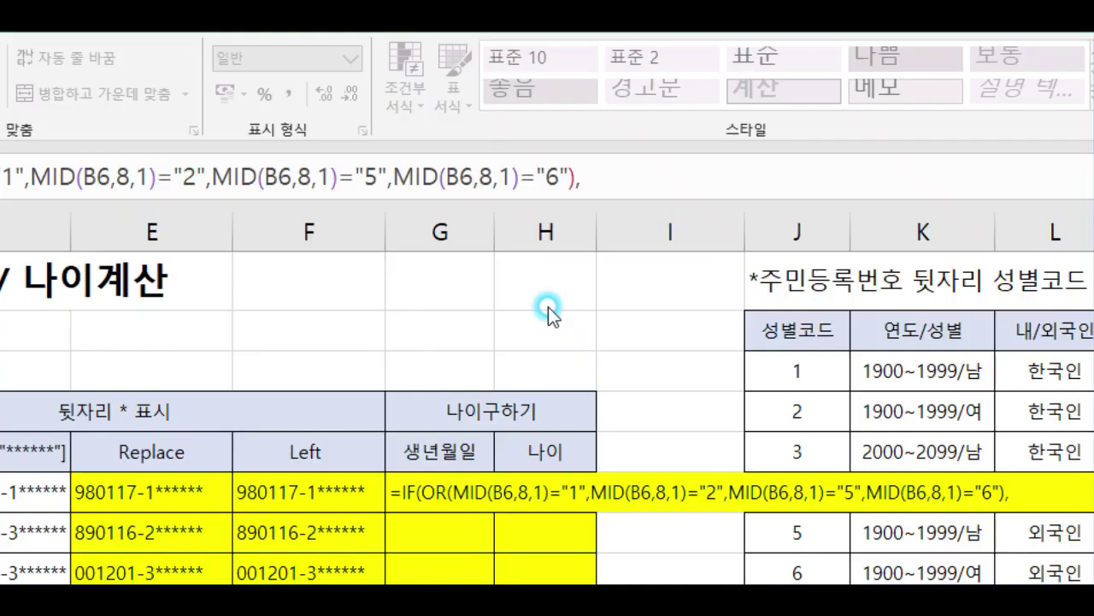
- Enter 19&TEXT(LEFT(B6,6),"00-00-00") as the value-if-true argument of the IF formula in G6
{"action": "left_click", "coordinate": [594, 141]}
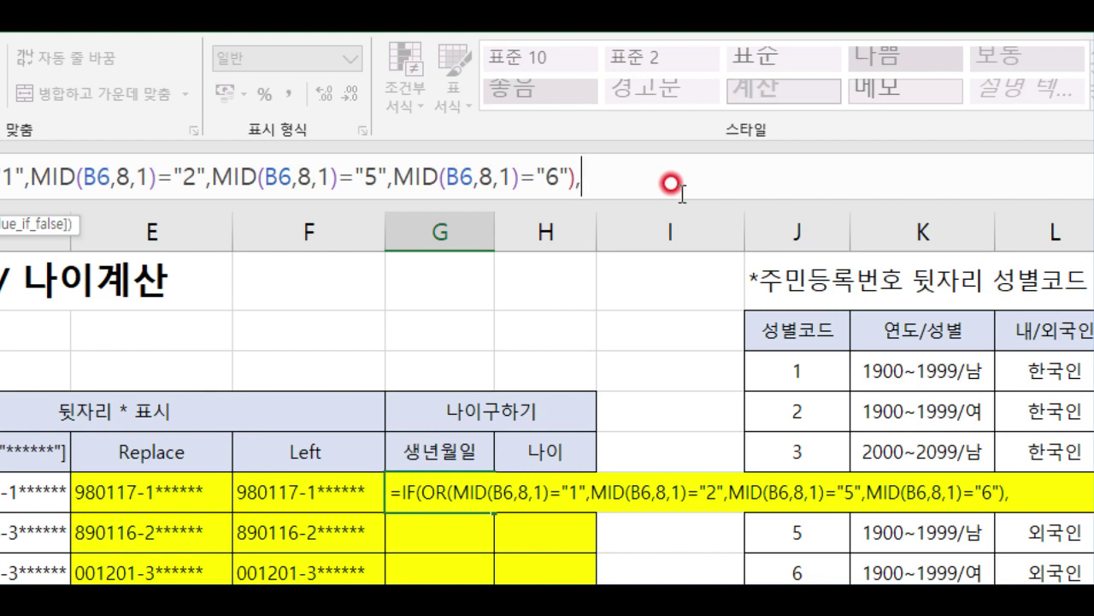
{"action": "type", "text": "19&ti"}
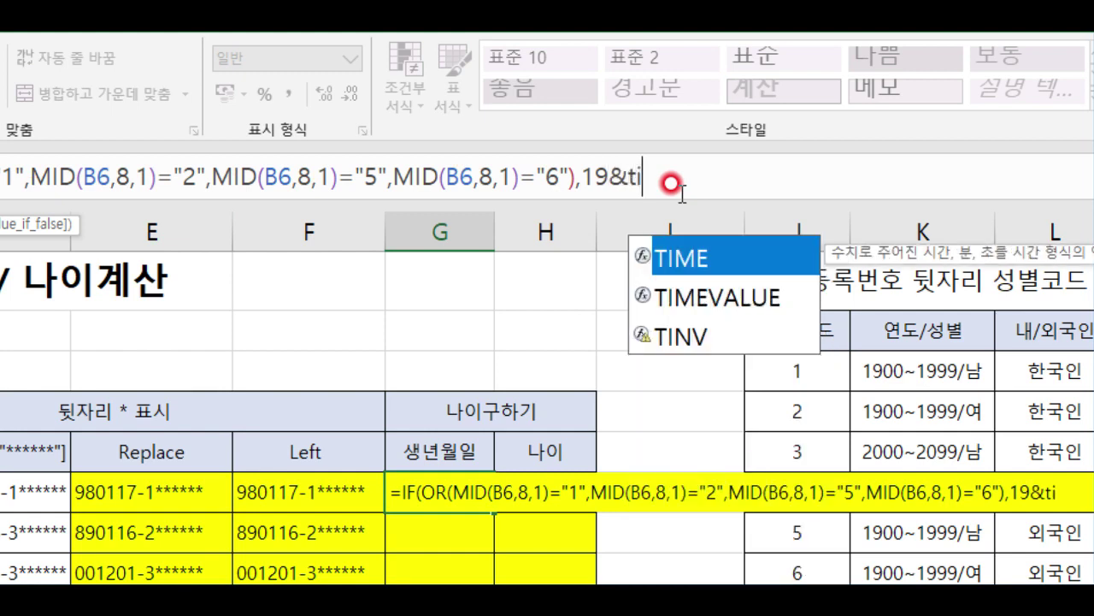
{"action": "key", "text": "BackSpace"}
{"action": "type", "text": "e"}
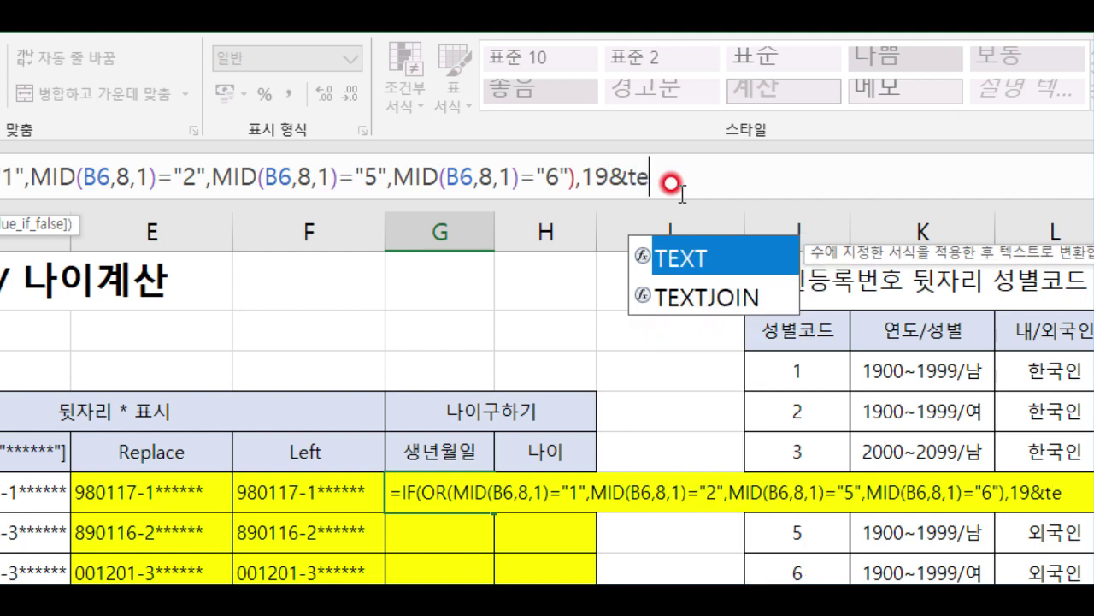
{"action": "double_click", "coordinate": [684, 267]}
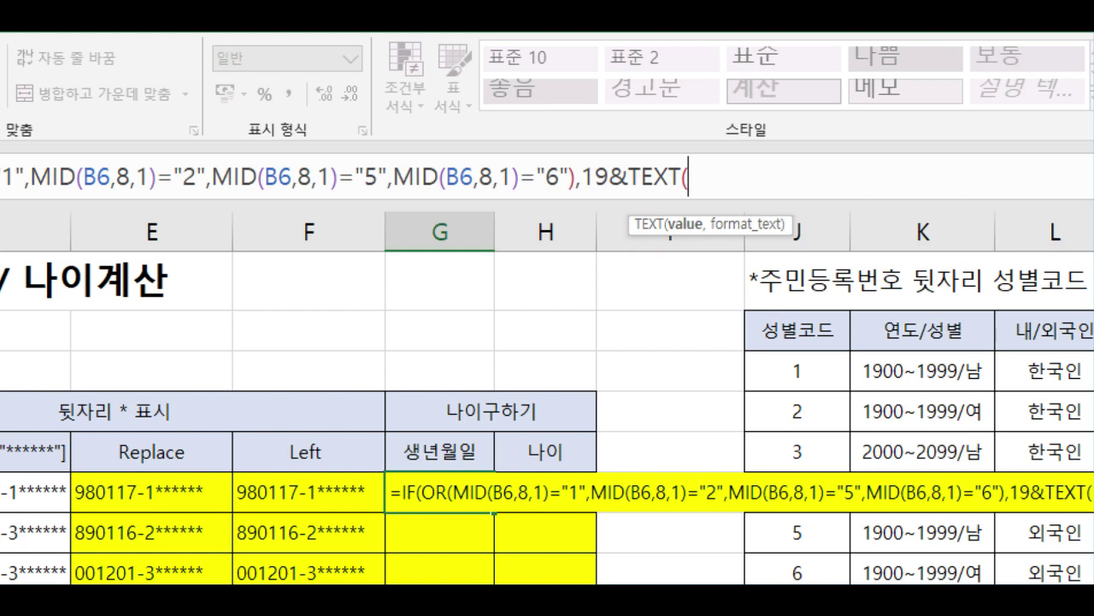
{"action": "type", "text": "le"}
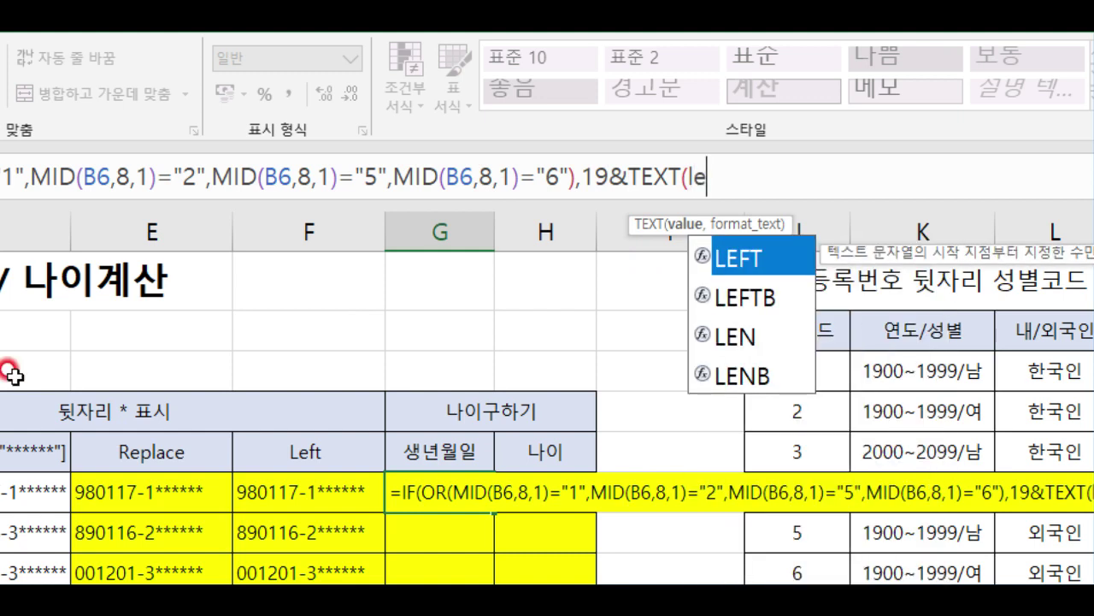
{"action": "double_click", "coordinate": [749, 261]}
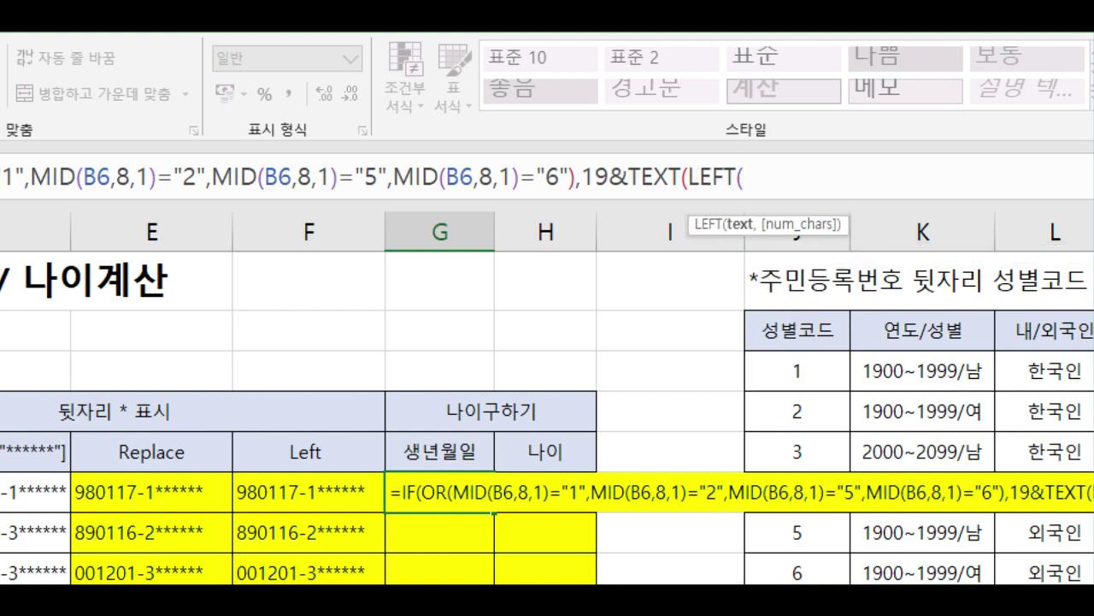
{"action": "type", "text": "B6,6)"}
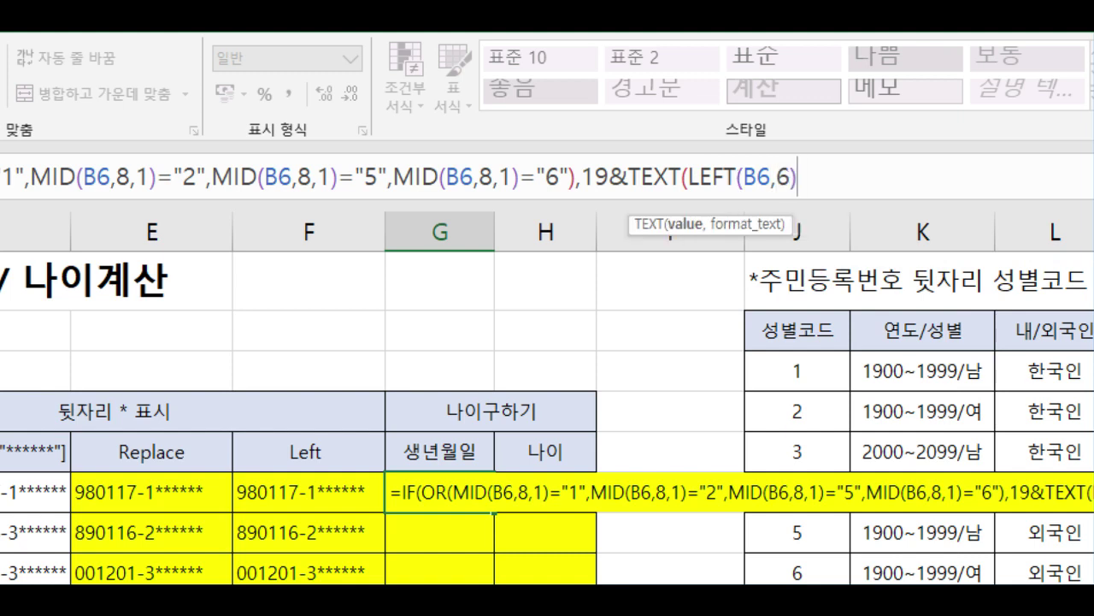
{"action": "type", "text": ",\"00-00-00"}
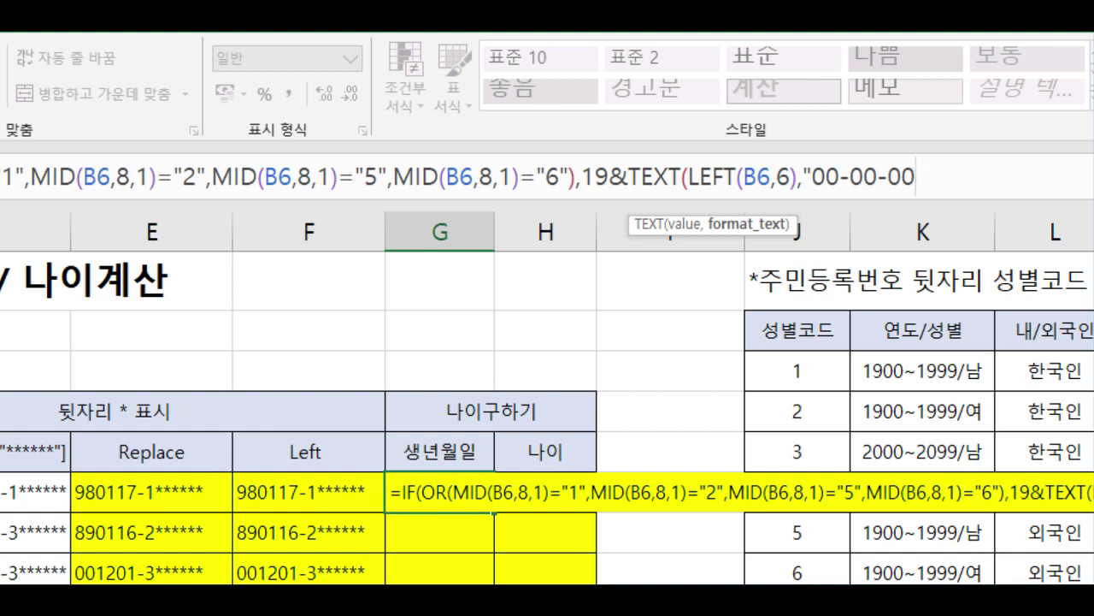
{"action": "type", "text": "\")"}
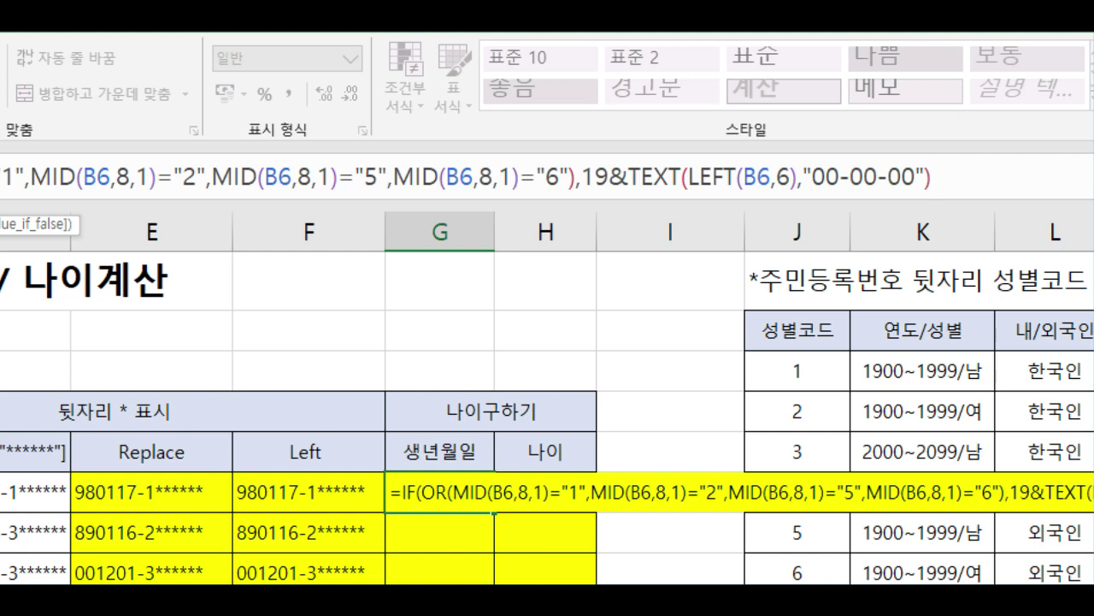
{"action": "type", "text": ","}
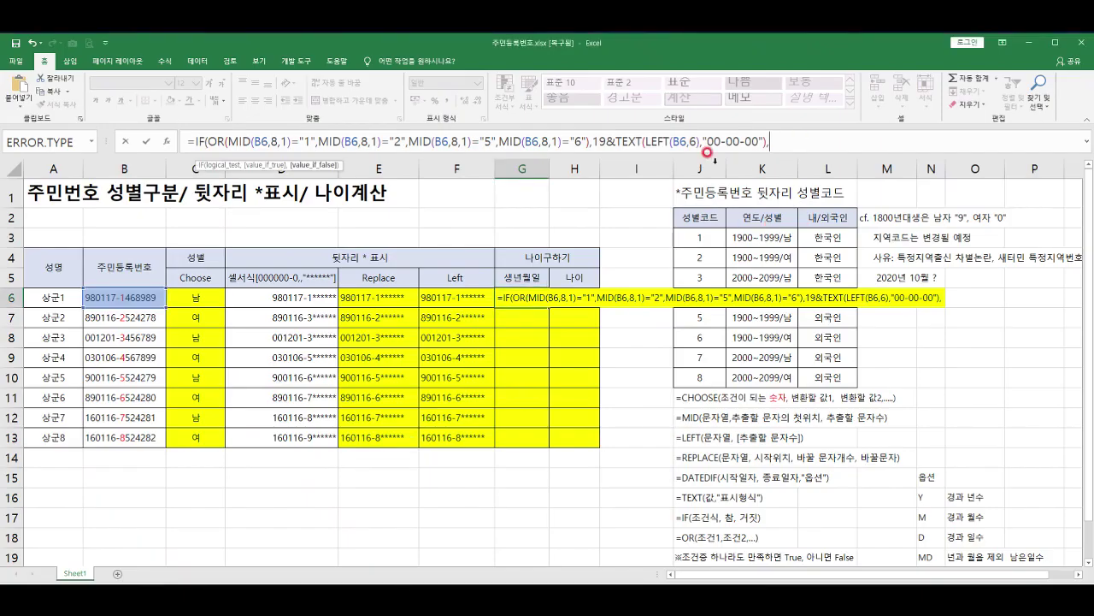
- Duplicate the TEXT expression as the value-if-false argument in G6, change its prefix to 20, and complete the formula
{"action": "left_click_drag", "start_coordinate": [591, 140], "coordinate": [768, 157]}
{"action": "key", "text": "ctrl+c"}
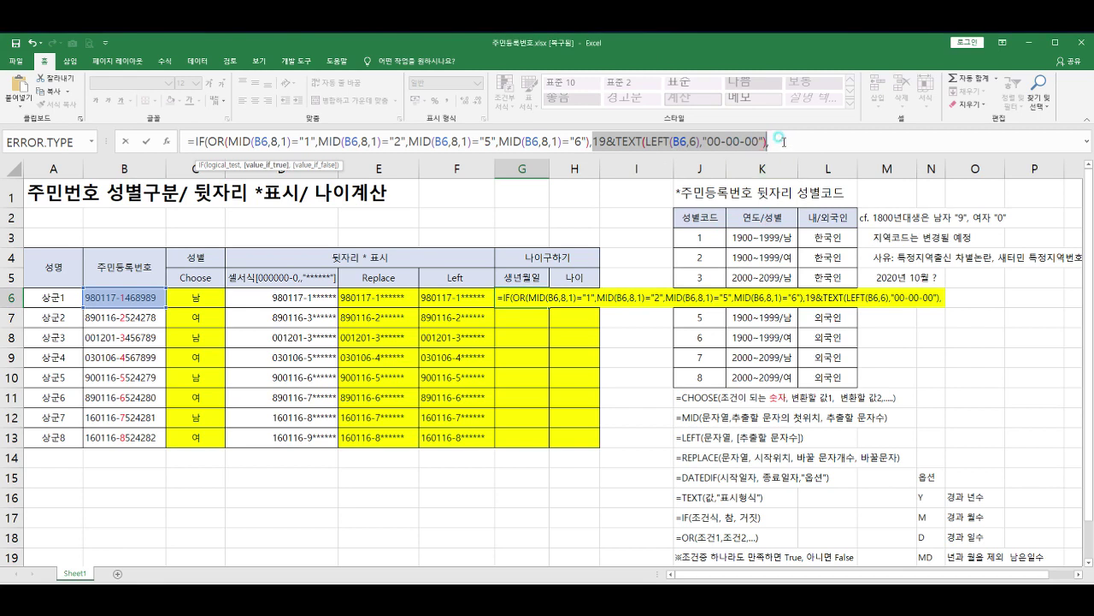
{"action": "left_click", "coordinate": [771, 140]}
{"action": "key", "text": "ctrl+v"}
{"action": "left_click_drag", "start_coordinate": [776, 140], "coordinate": [770, 141]}
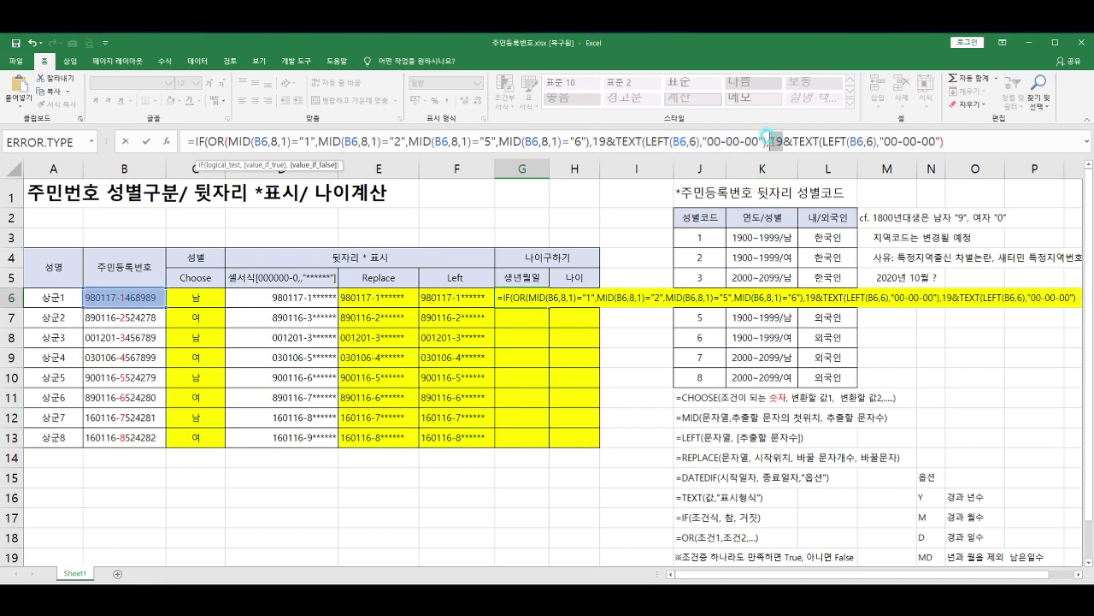
{"action": "type", "text": "20"}
{"action": "type", "text": ")"}
{"action": "key", "text": "Return"}
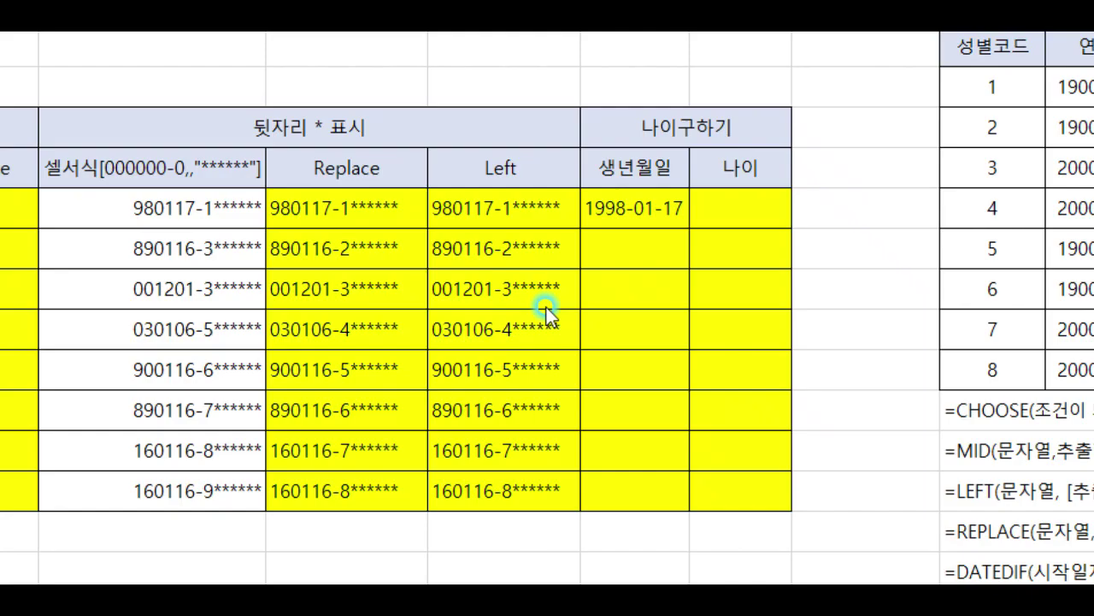
- Fill the birth date formula from G6 down to G13 and check the dates for each gender code
{"action": "left_click", "coordinate": [636, 212]}
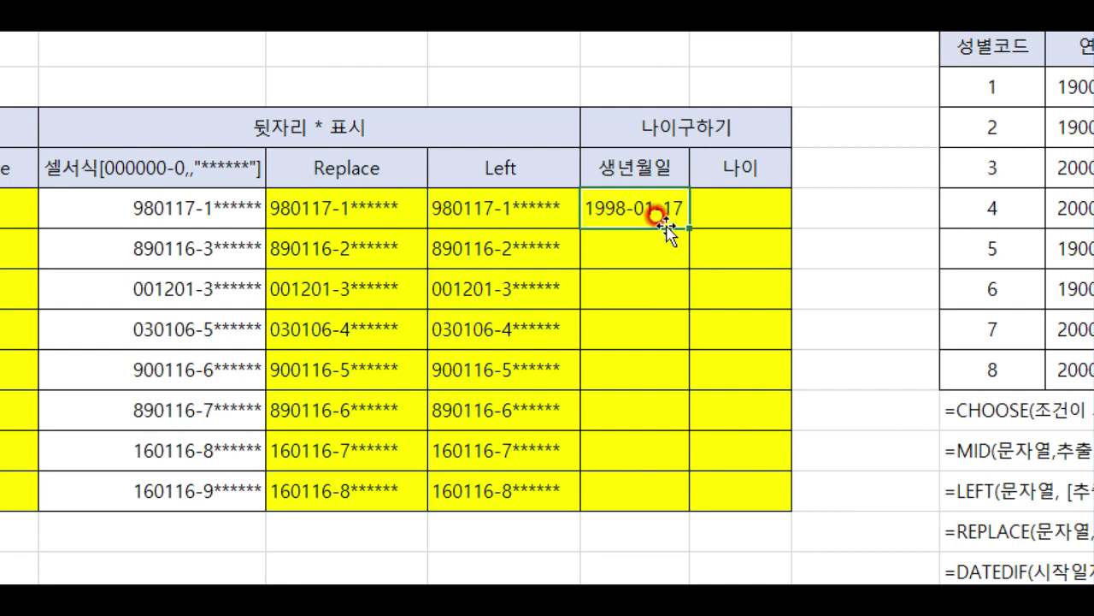
{"action": "left_click_drag", "start_coordinate": [689, 229], "coordinate": [693, 503]}
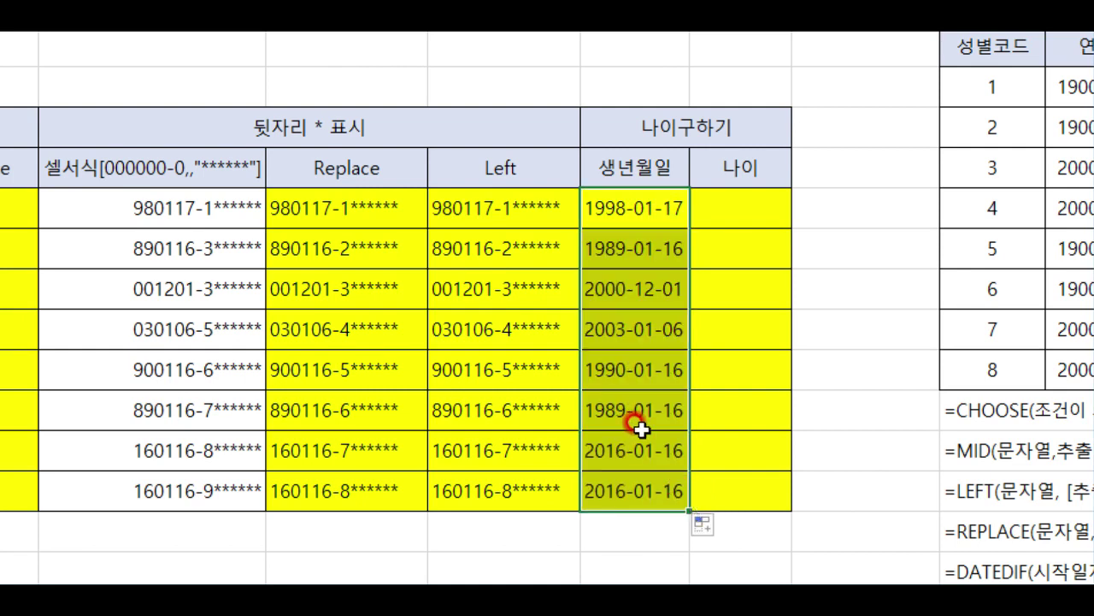
{"action": "left_click", "coordinate": [596, 290]}
{"action": "left_click_drag", "start_coordinate": [596, 315], "coordinate": [598, 314]}
{"action": "left_click_drag", "start_coordinate": [626, 448], "coordinate": [630, 484]}
{"action": "left_click_drag", "start_coordinate": [604, 370], "coordinate": [605, 398]}
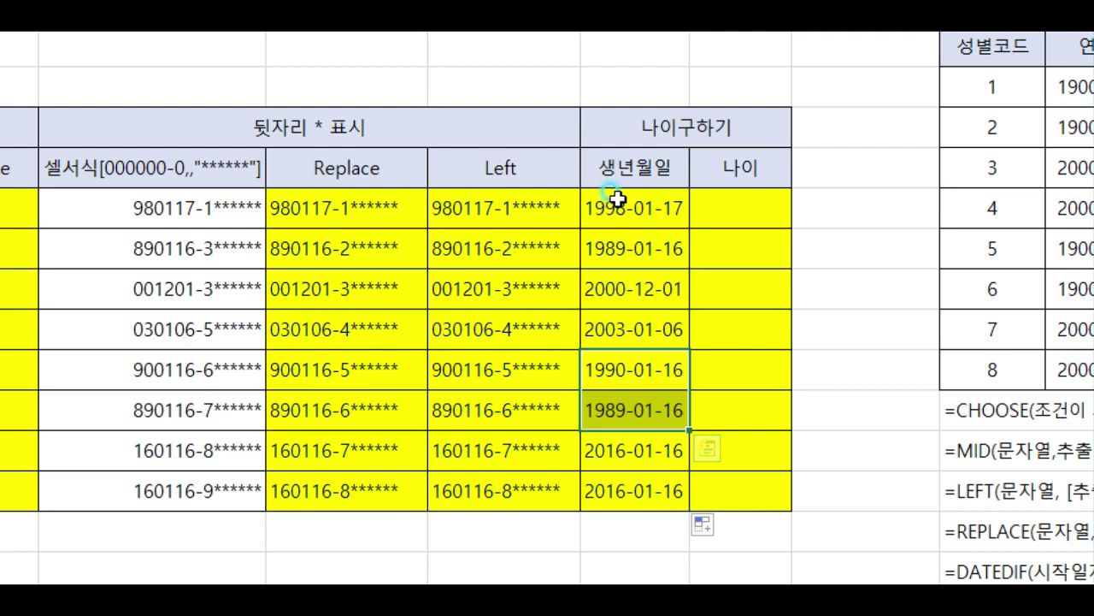
{"action": "left_click_drag", "start_coordinate": [604, 208], "coordinate": [606, 248]}
- Begin the age formula in H6 with DATEDIF, using the birth date in G6 as the start date
{"action": "left_click", "coordinate": [711, 213]}
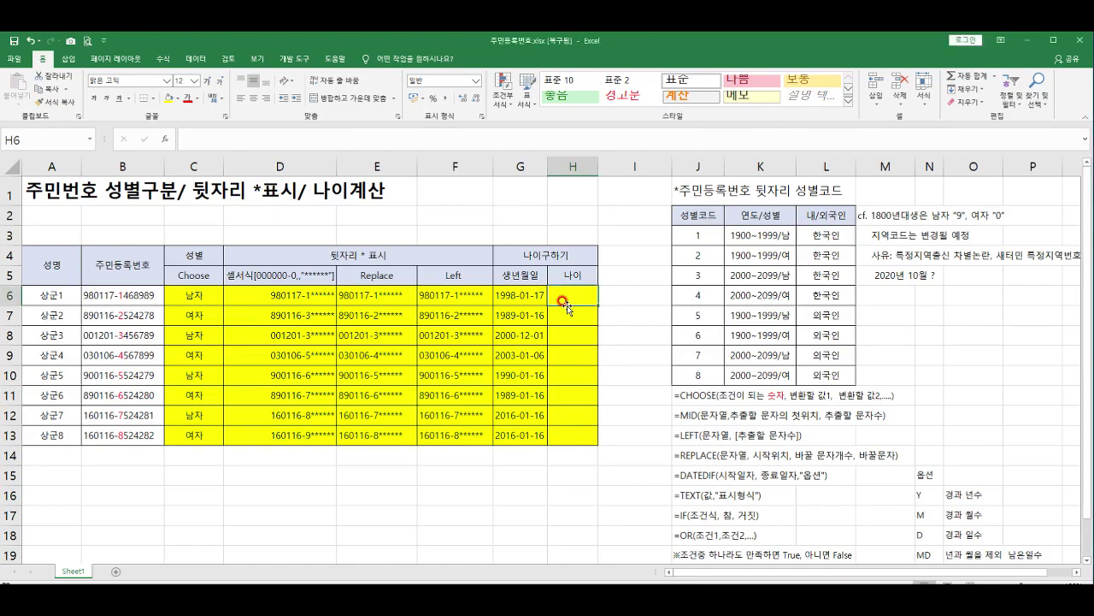
{"action": "left_click", "coordinate": [568, 299]}
{"action": "left_click", "coordinate": [513, 295]}
{"action": "left_click", "coordinate": [572, 306]}
{"action": "type", "text": "=date"}
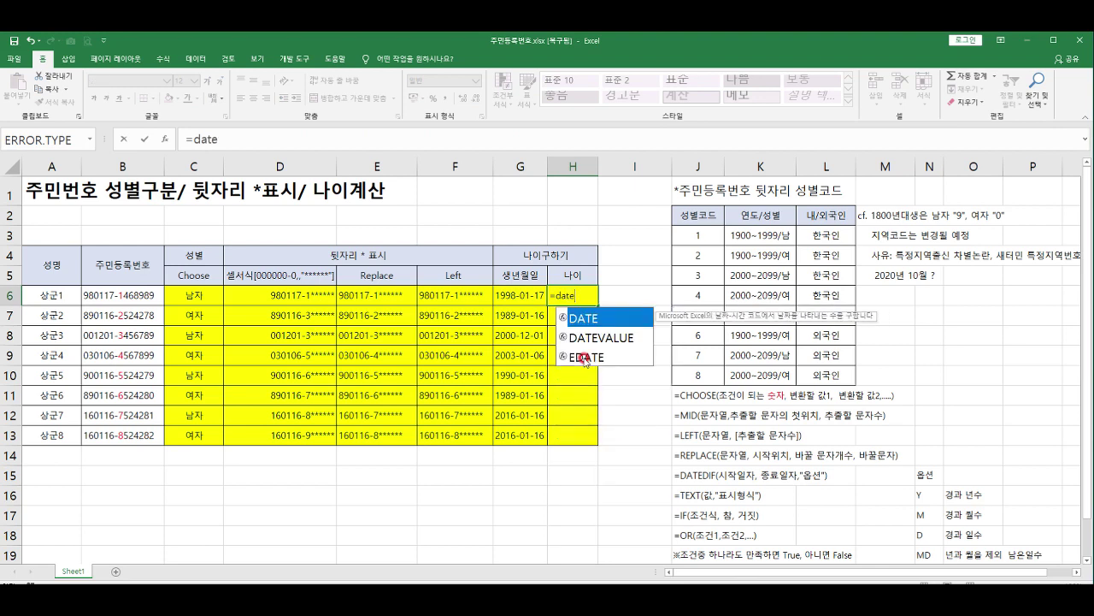
{"action": "type", "text": "dif("}
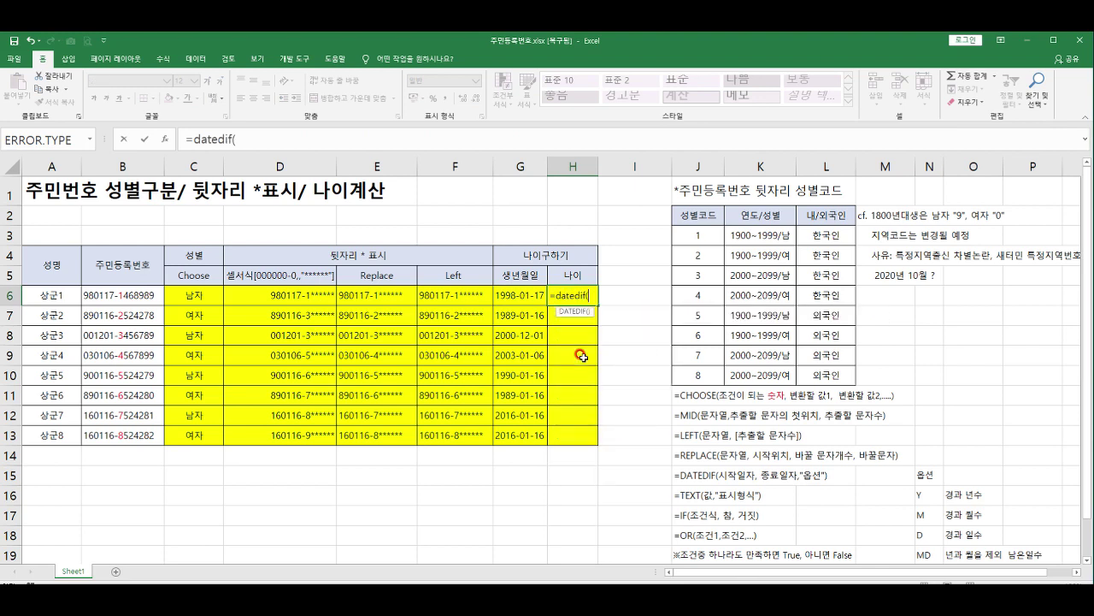
{"action": "left_click", "coordinate": [520, 290]}
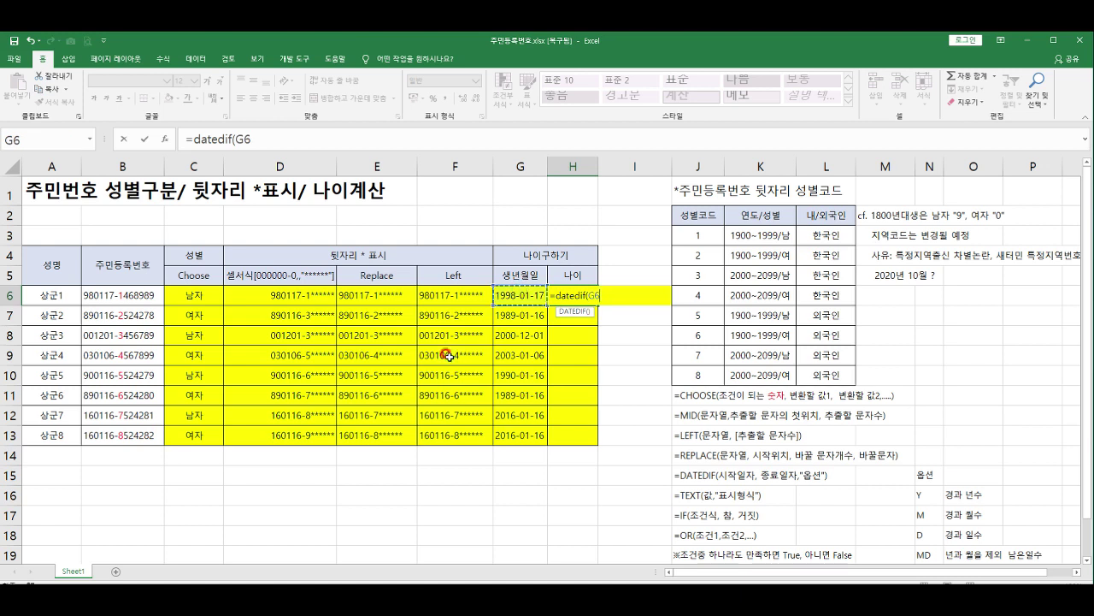
- Complete the H6 formula with TODAY() as the end date, "Y" as the option, and +1 added to the result
{"action": "type", "text": ",to"}
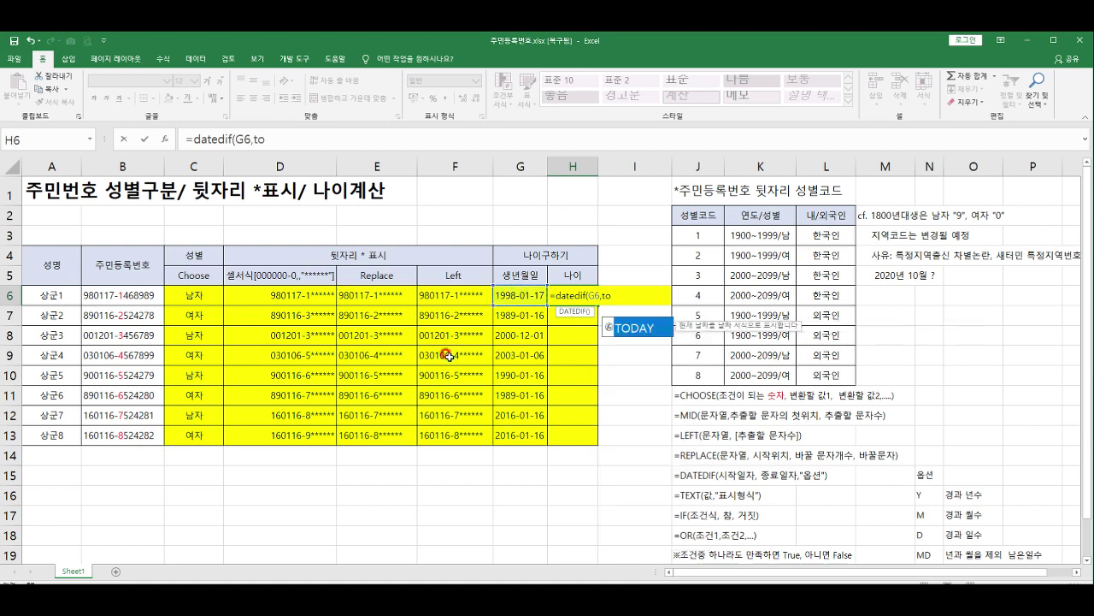
{"action": "double_click", "coordinate": [635, 329]}
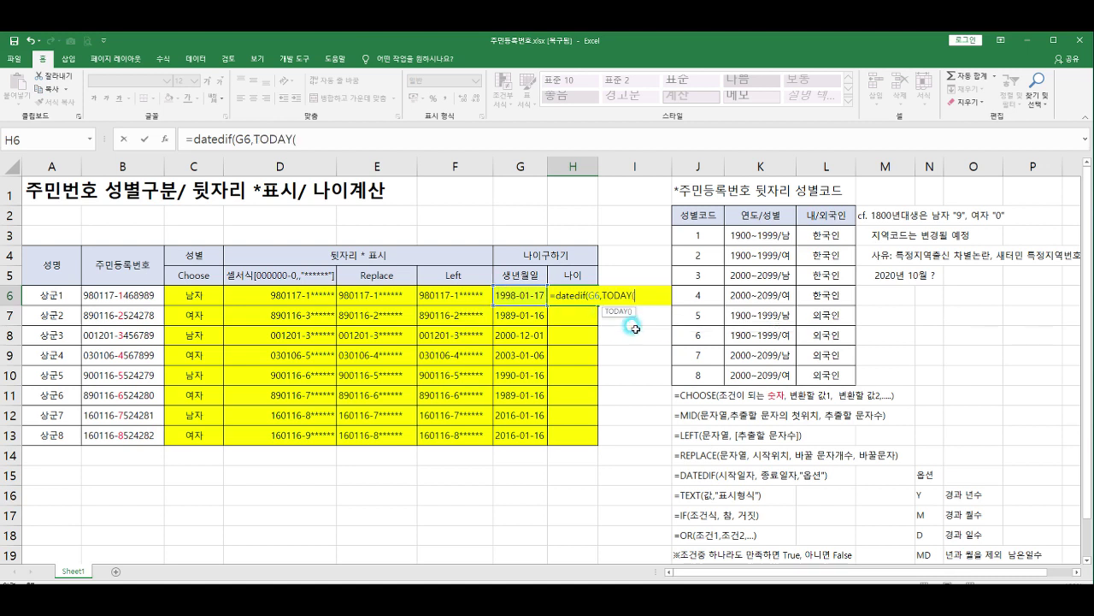
{"action": "type", "text": "),\"Y"}
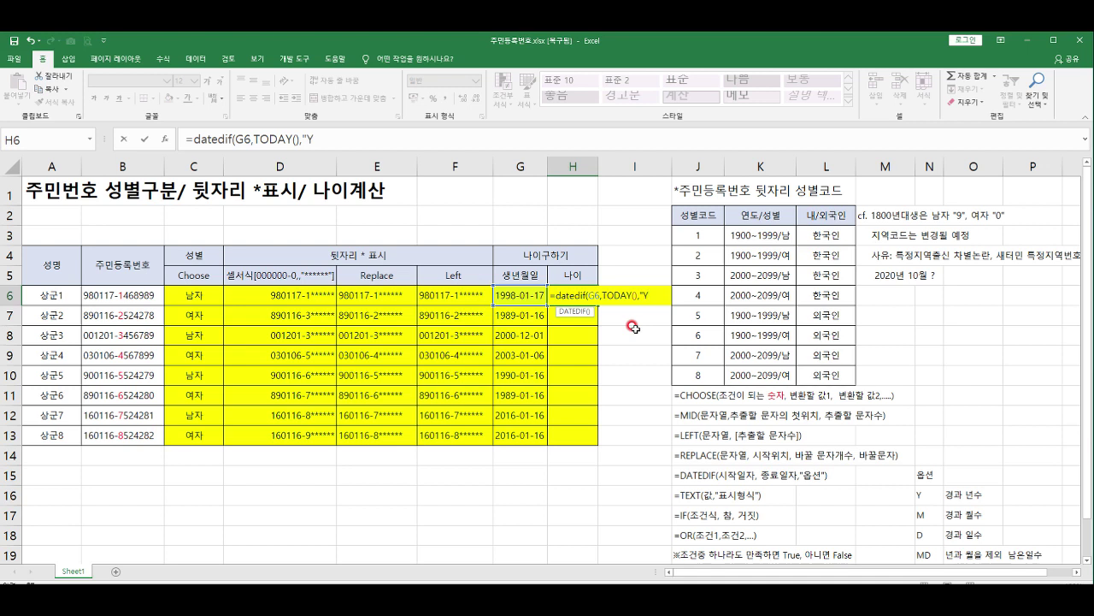
{"action": "type", "text": ")+1"}
{"action": "key", "text": "Return"}
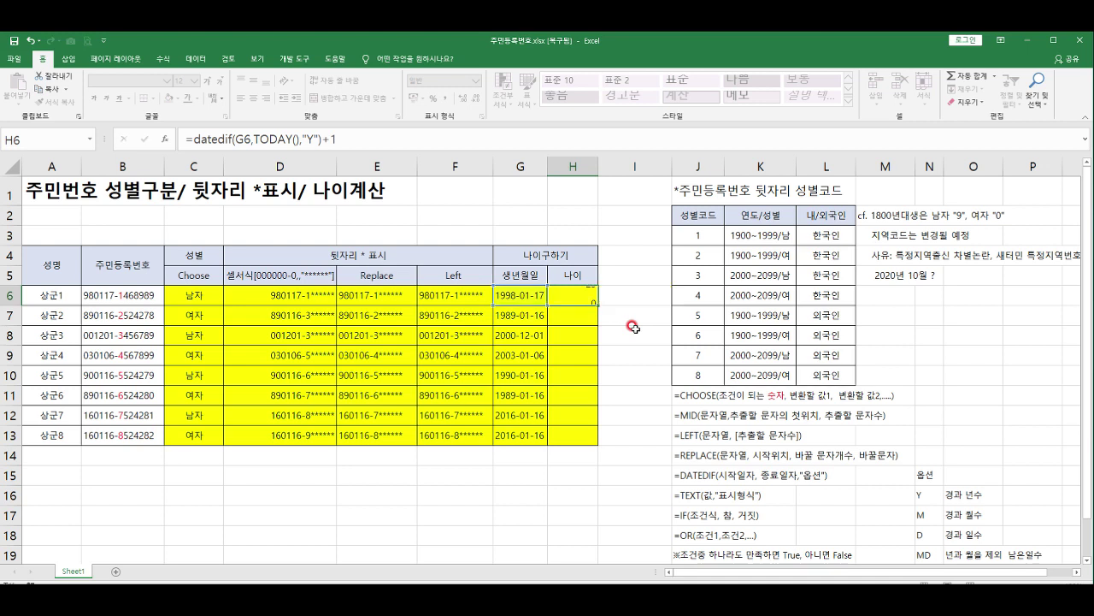
- Fill the age formula from H6 down to H13 and compare the ages with the birth dates
{"action": "left_click", "coordinate": [588, 295]}
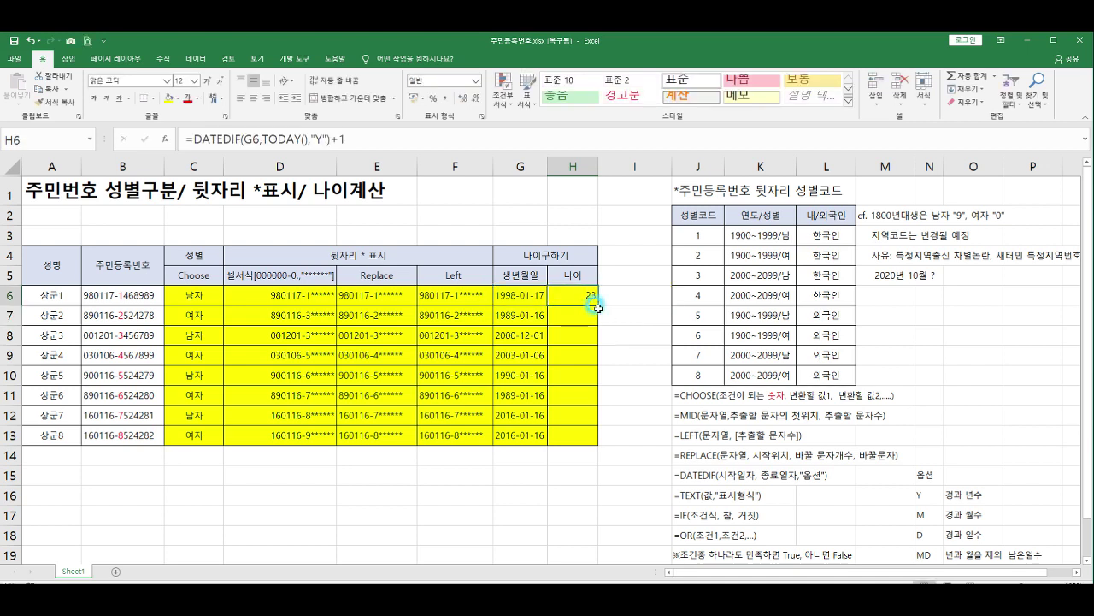
{"action": "left_click_drag", "start_coordinate": [590, 376], "coordinate": [583, 435]}
{"action": "left_click", "coordinate": [505, 415]}
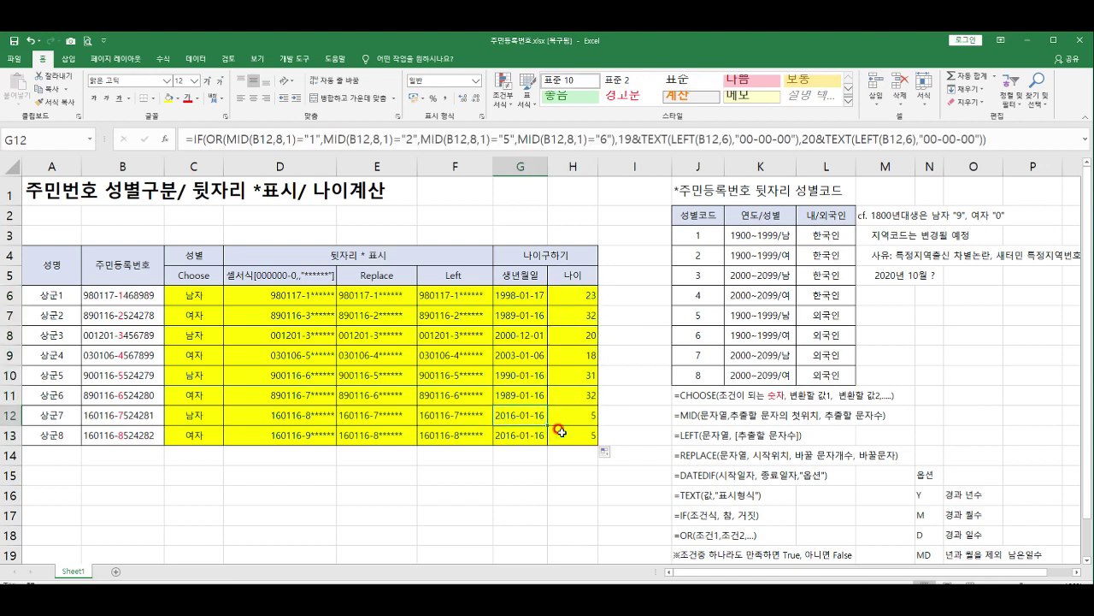
{"action": "left_click", "coordinate": [578, 414]}
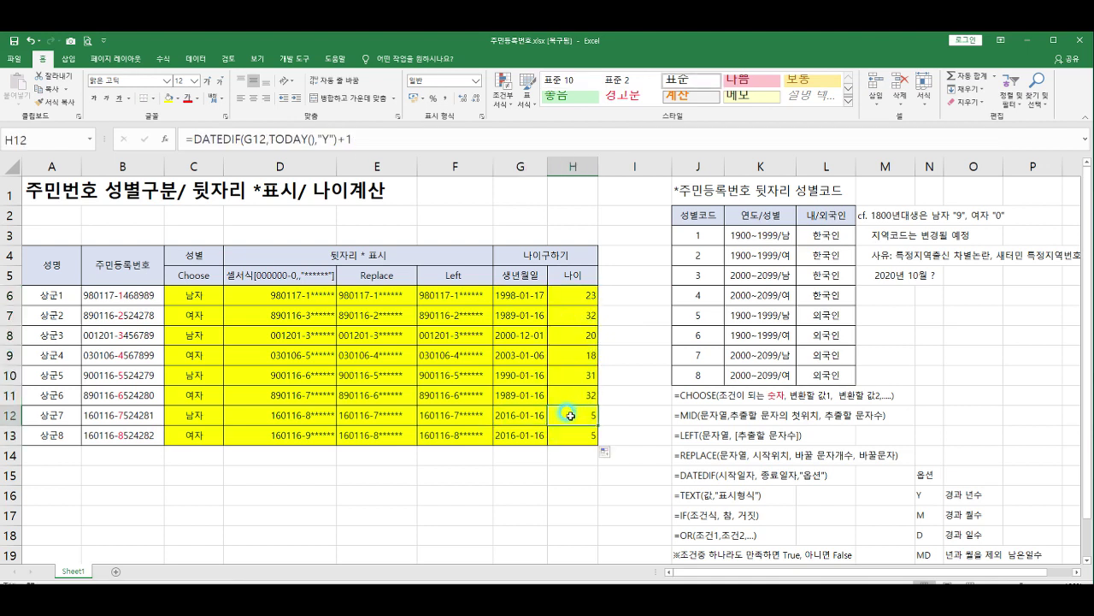
{"action": "left_click", "coordinate": [515, 295]}
{"action": "left_click", "coordinate": [585, 296]}
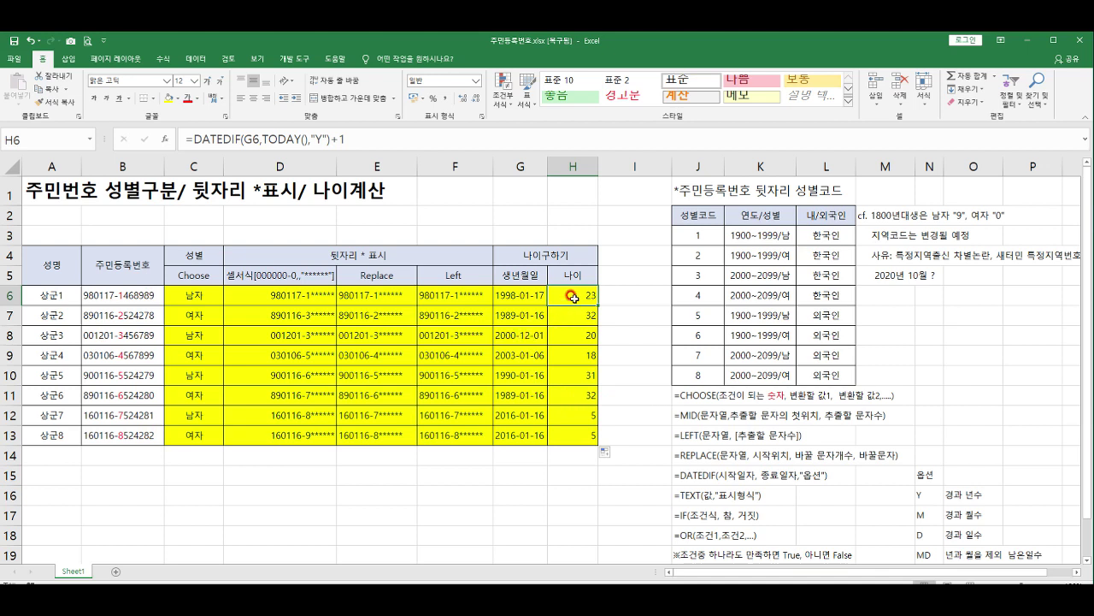
{"action": "left_click_drag", "start_coordinate": [572, 295], "coordinate": [579, 431]}
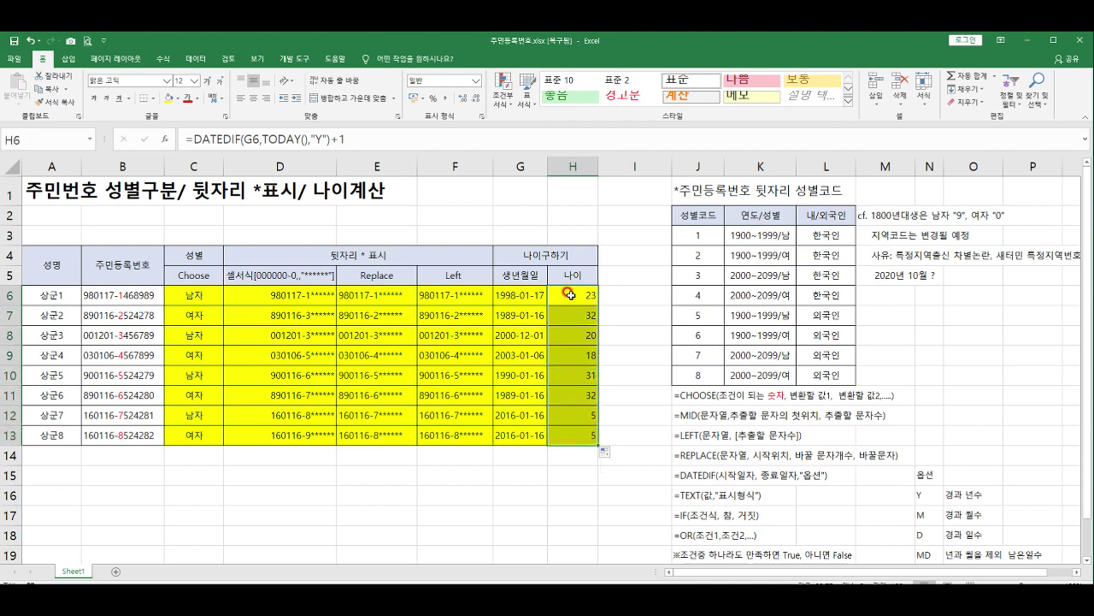
- Review the gender code table, the function syntax notes in J11:J18, and the masked numbers in columns D and E
{"action": "left_click_drag", "start_coordinate": [703, 216], "coordinate": [703, 369]}
{"action": "left_click", "coordinate": [777, 301]}
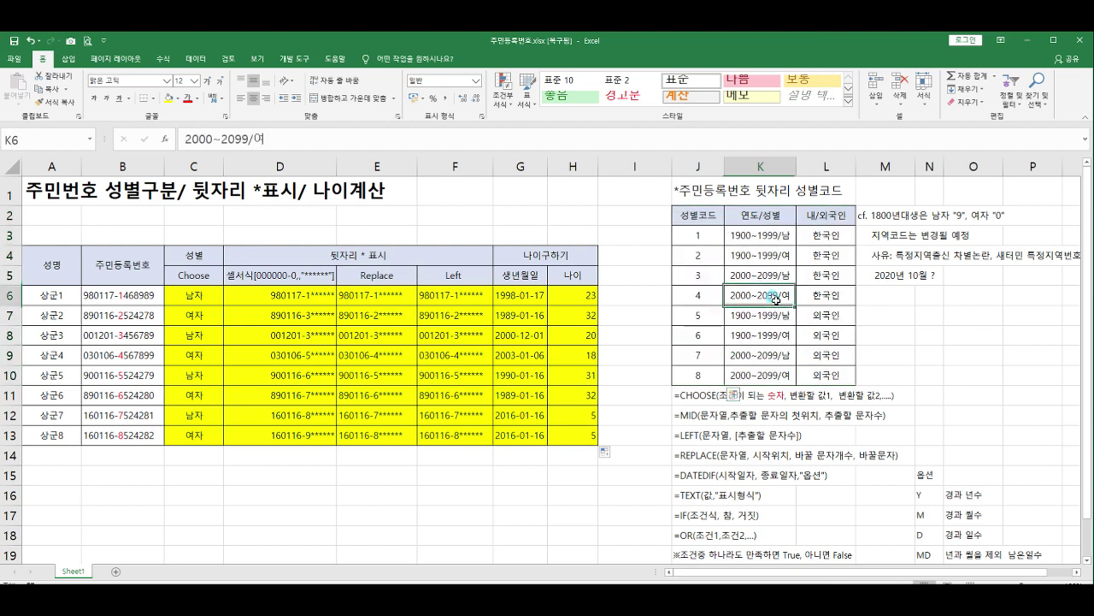
{"action": "left_click", "coordinate": [682, 395]}
{"action": "left_click", "coordinate": [684, 413]}
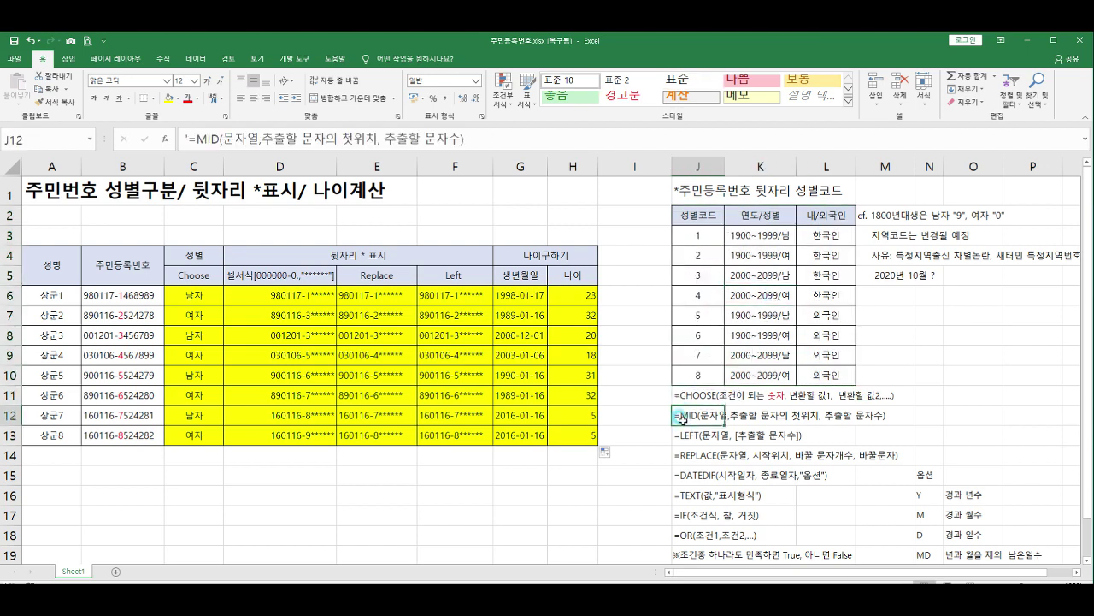
{"action": "left_click", "coordinate": [677, 434]}
{"action": "left_click", "coordinate": [680, 454]}
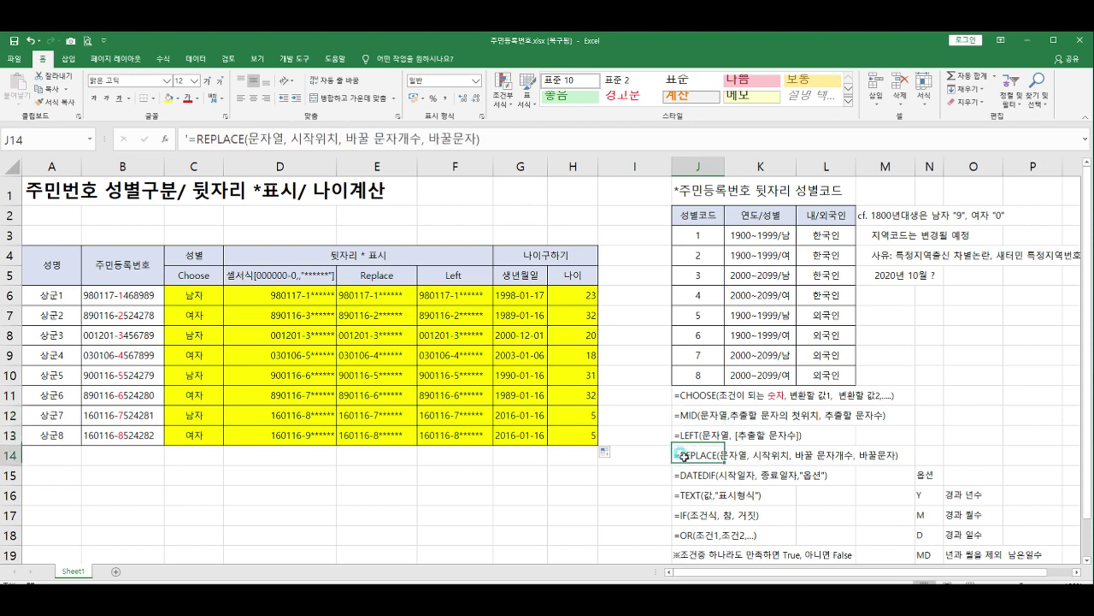
{"action": "left_click", "coordinate": [681, 474]}
{"action": "left_click", "coordinate": [684, 495]}
{"action": "left_click", "coordinate": [687, 514]}
{"action": "left_click", "coordinate": [685, 534]}
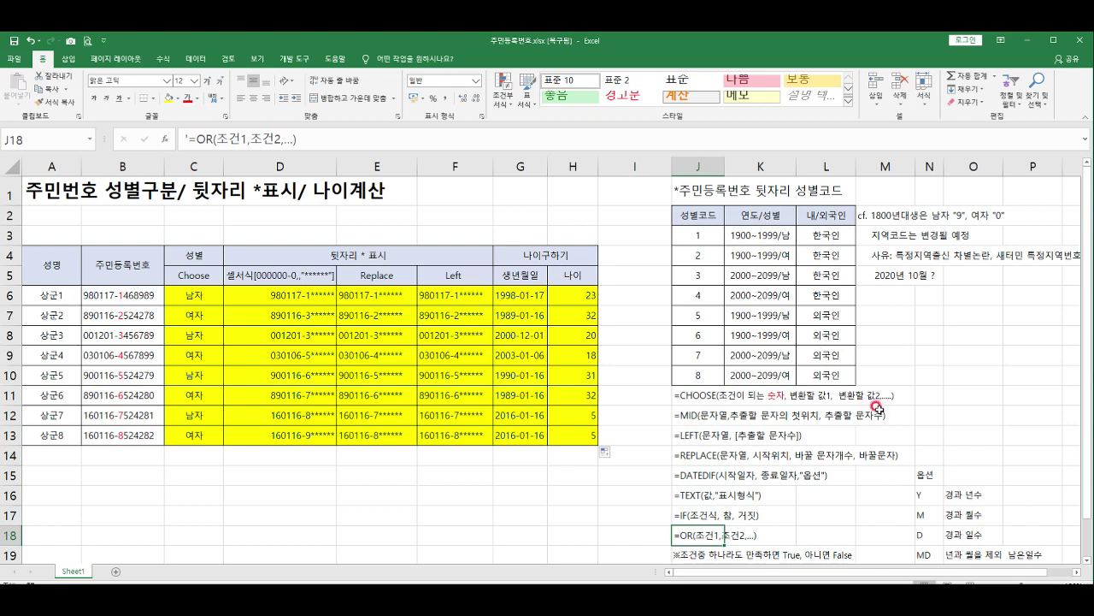
{"action": "left_click_drag", "start_coordinate": [263, 294], "coordinate": [278, 438]}
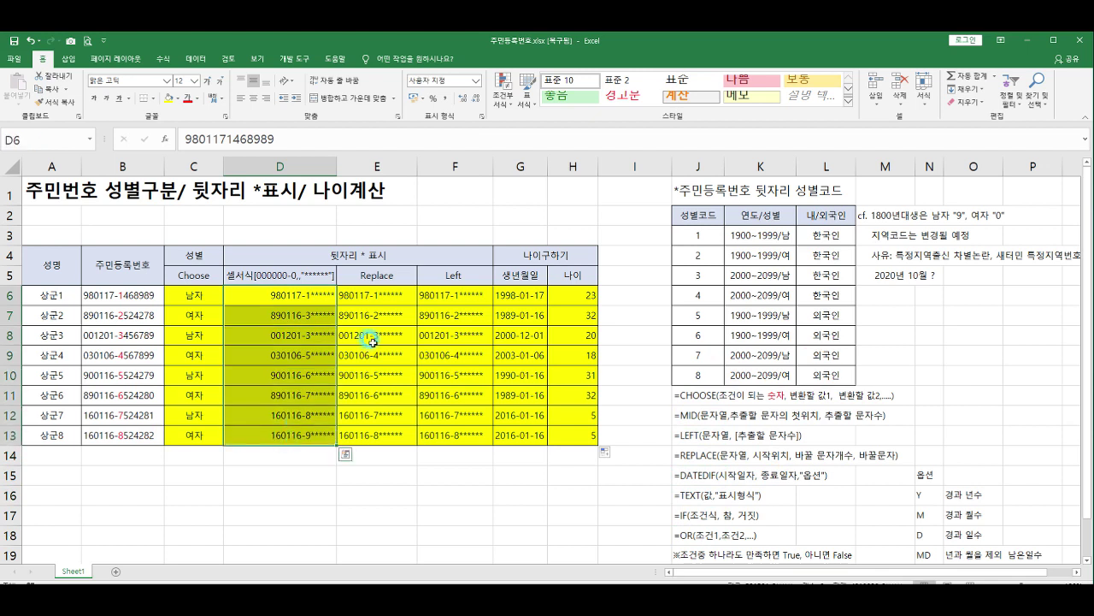
{"action": "left_click", "coordinate": [373, 341]}
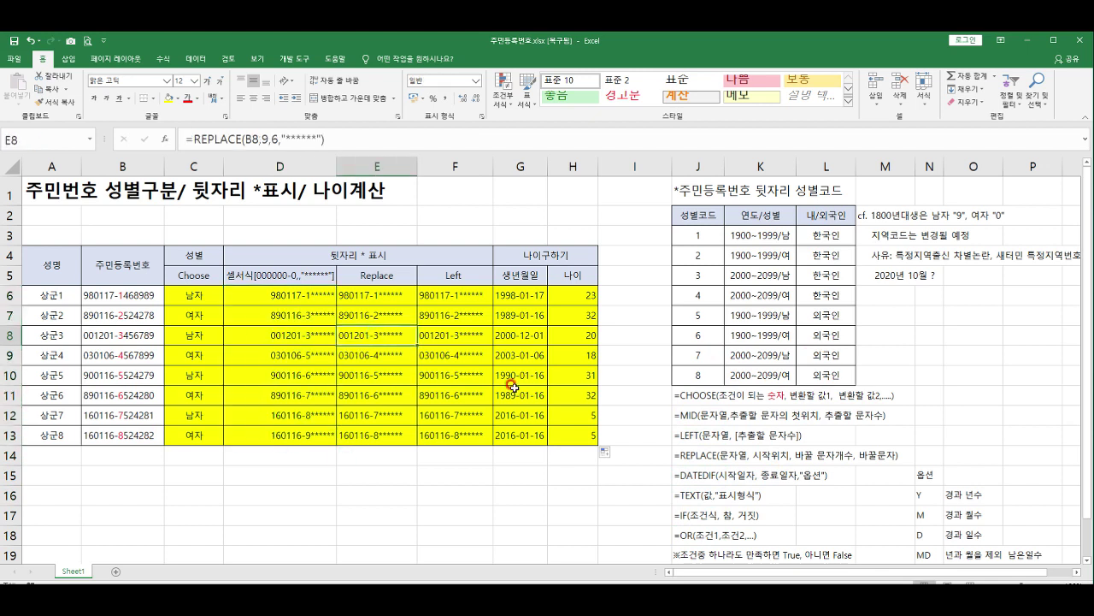